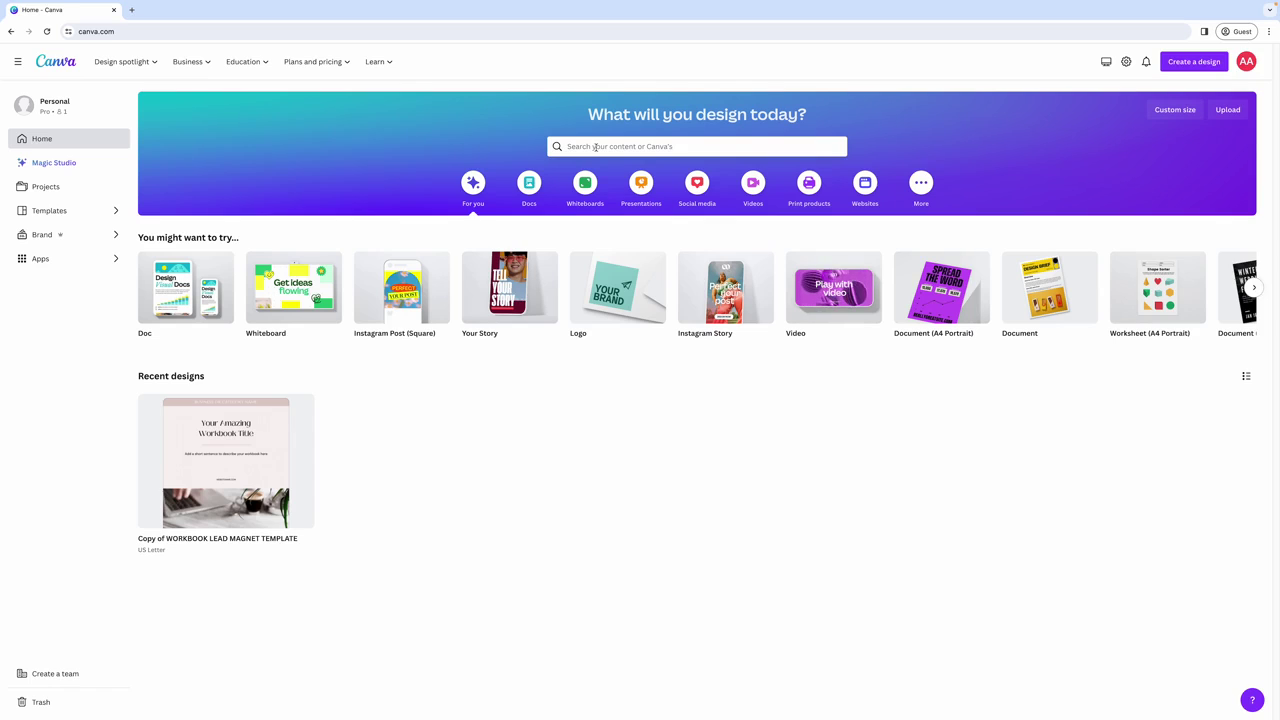
# Explore the search suggestions and the custom-size panel, keeping pixel units
pyautogui.click(595, 147)
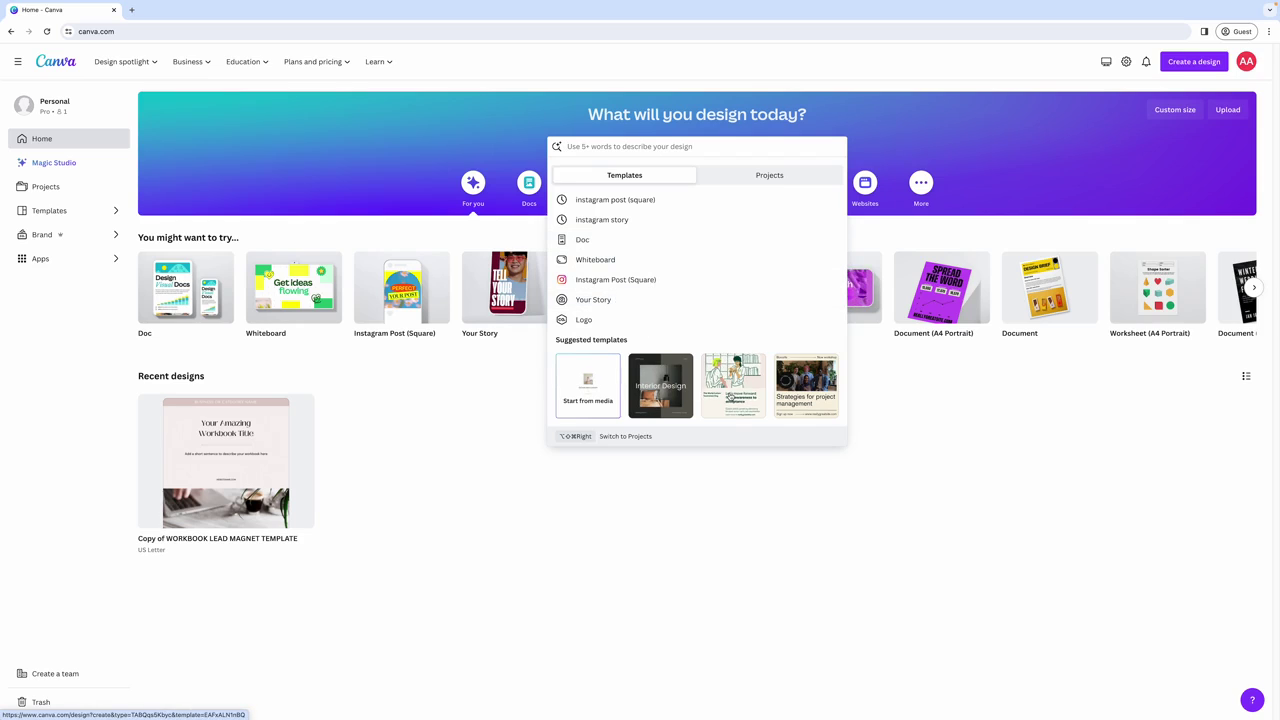
pyautogui.click(744, 181)
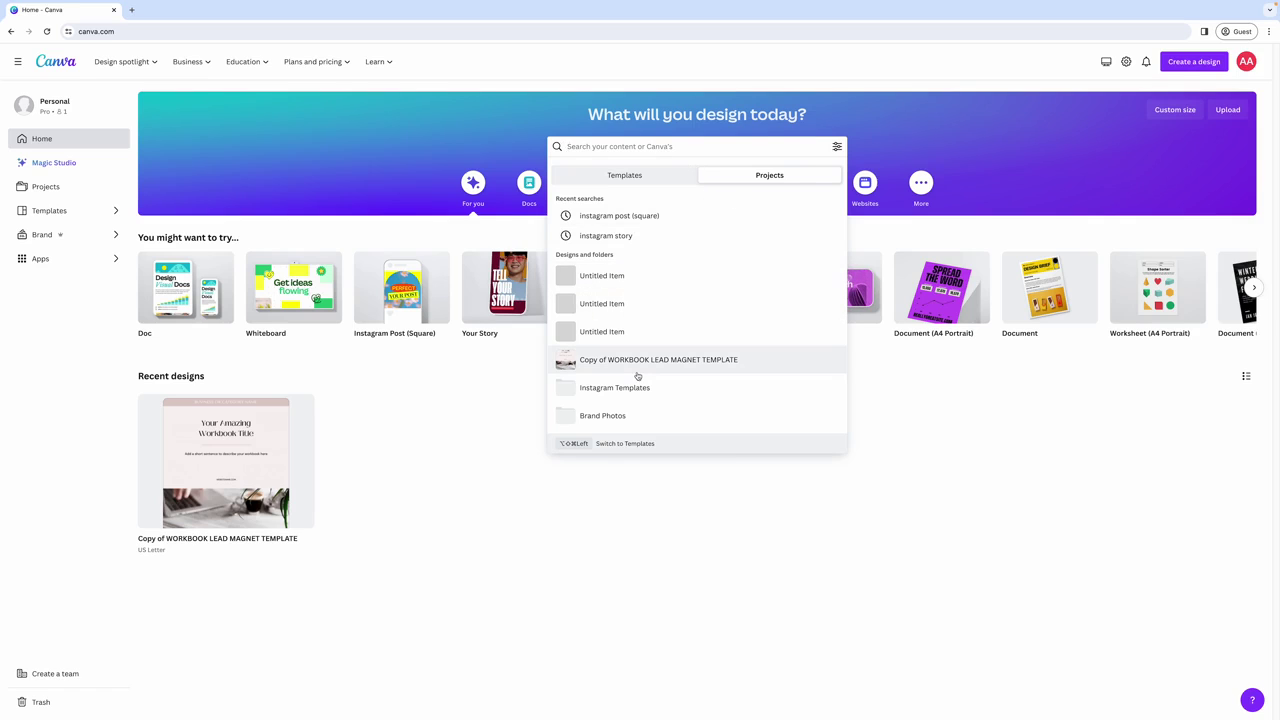
pyautogui.click(510, 190)
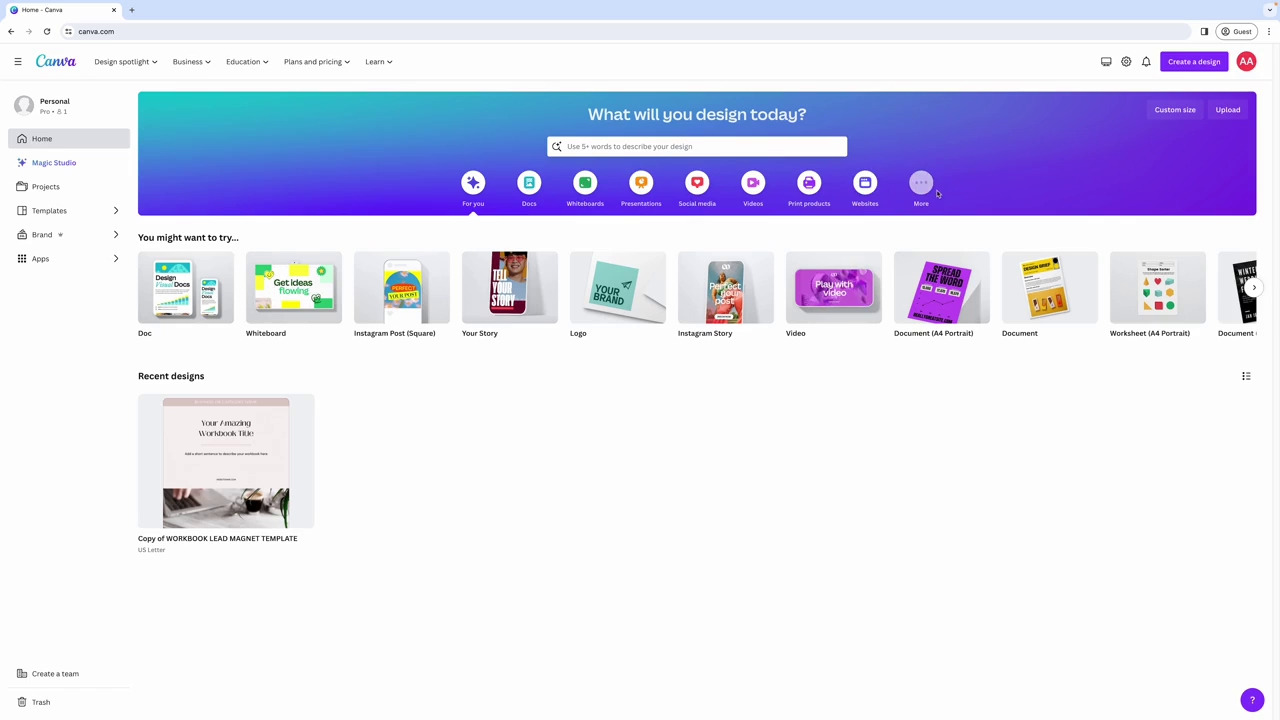
pyautogui.click(1182, 118)
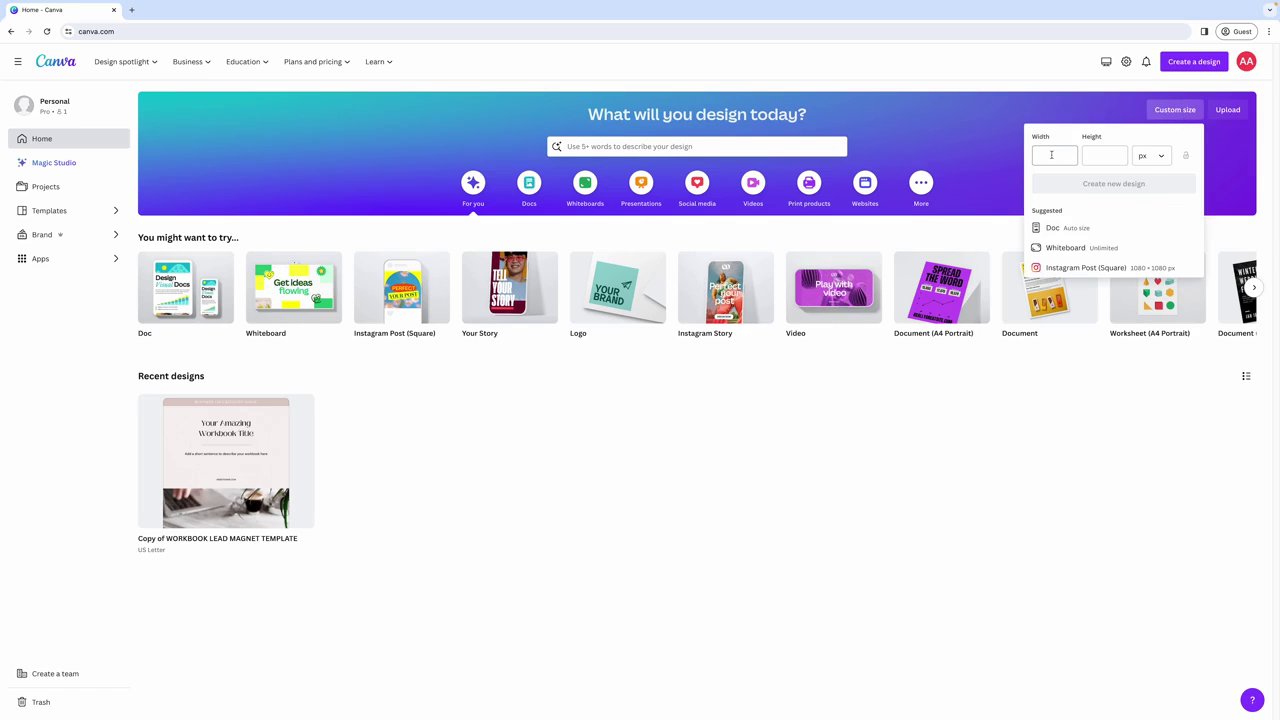
pyautogui.click(1156, 156)
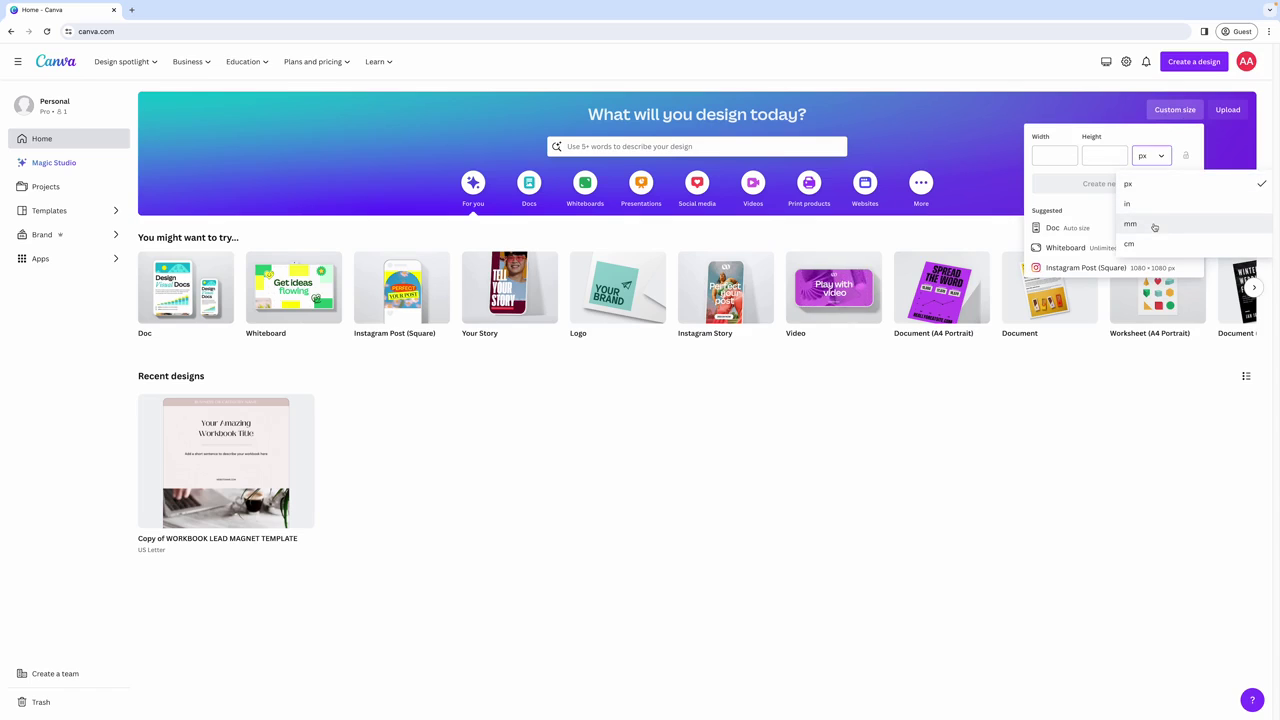
pyautogui.click(1160, 184)
pyautogui.click(1221, 110)
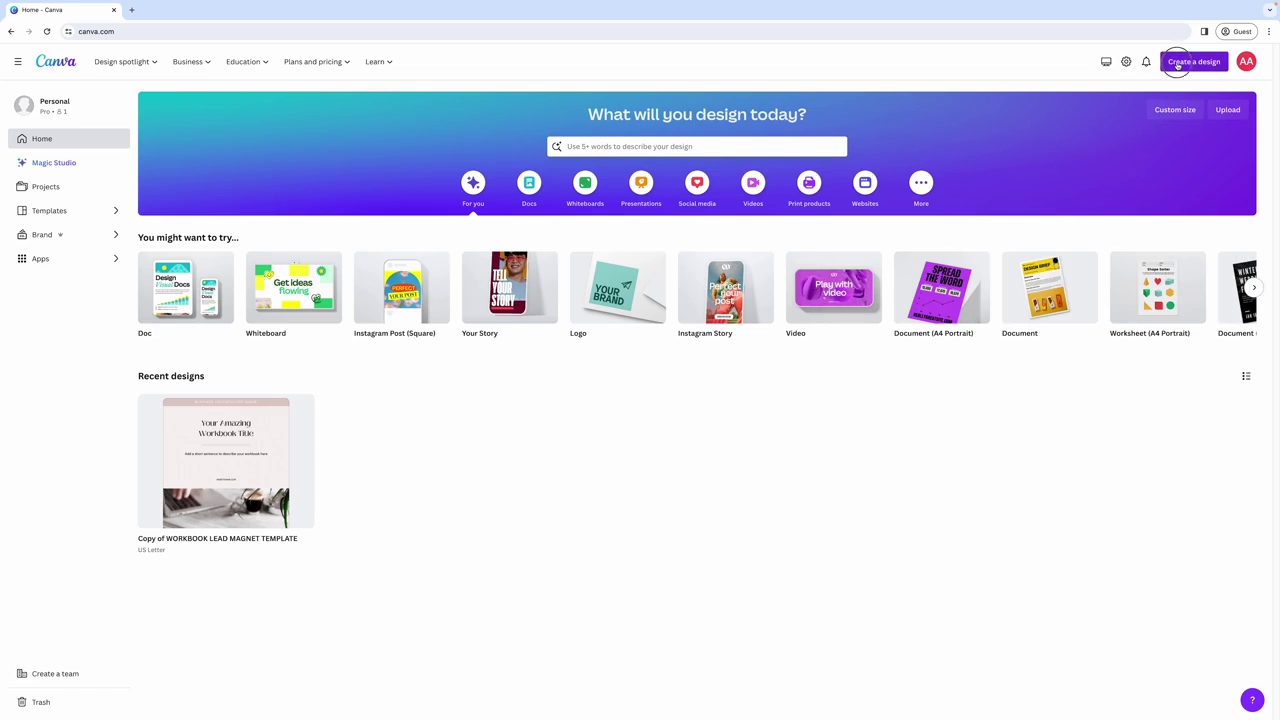
# Search design types for 'pinterest', dismiss it, and go to the Projects page
pyautogui.click(1178, 64)
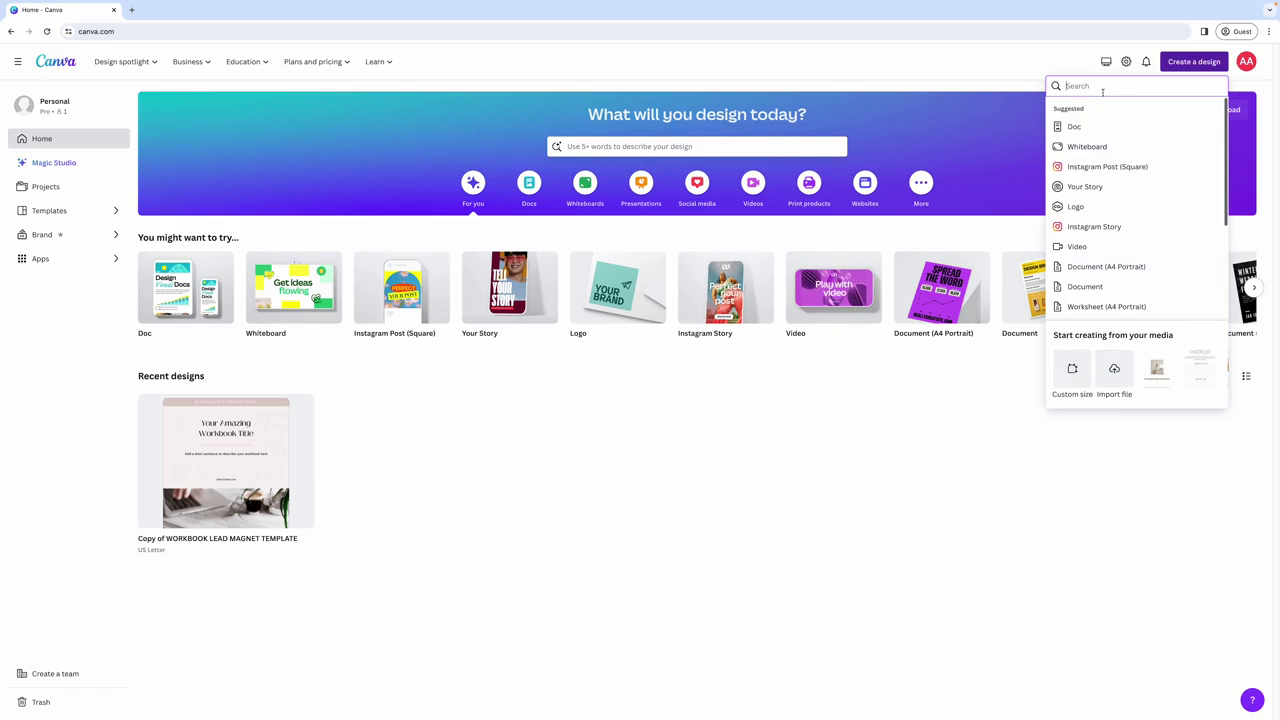
pyautogui.write('pinterest')
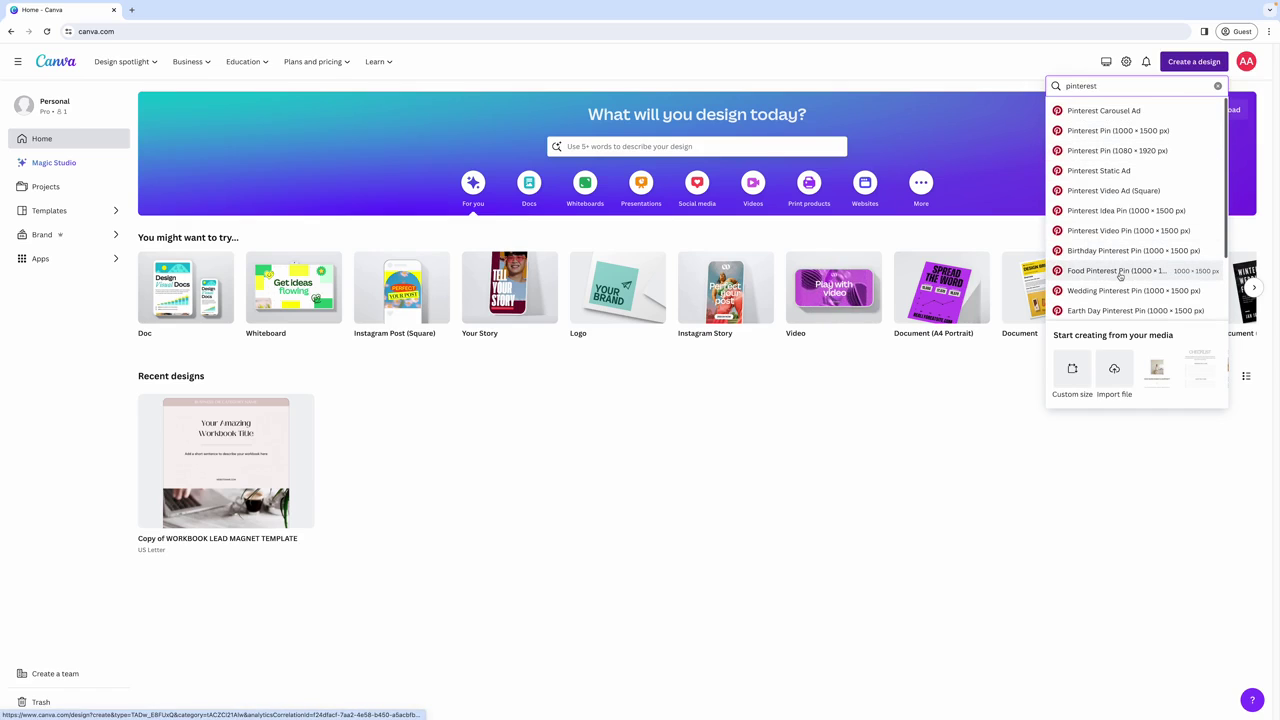
pyautogui.press('Escape')
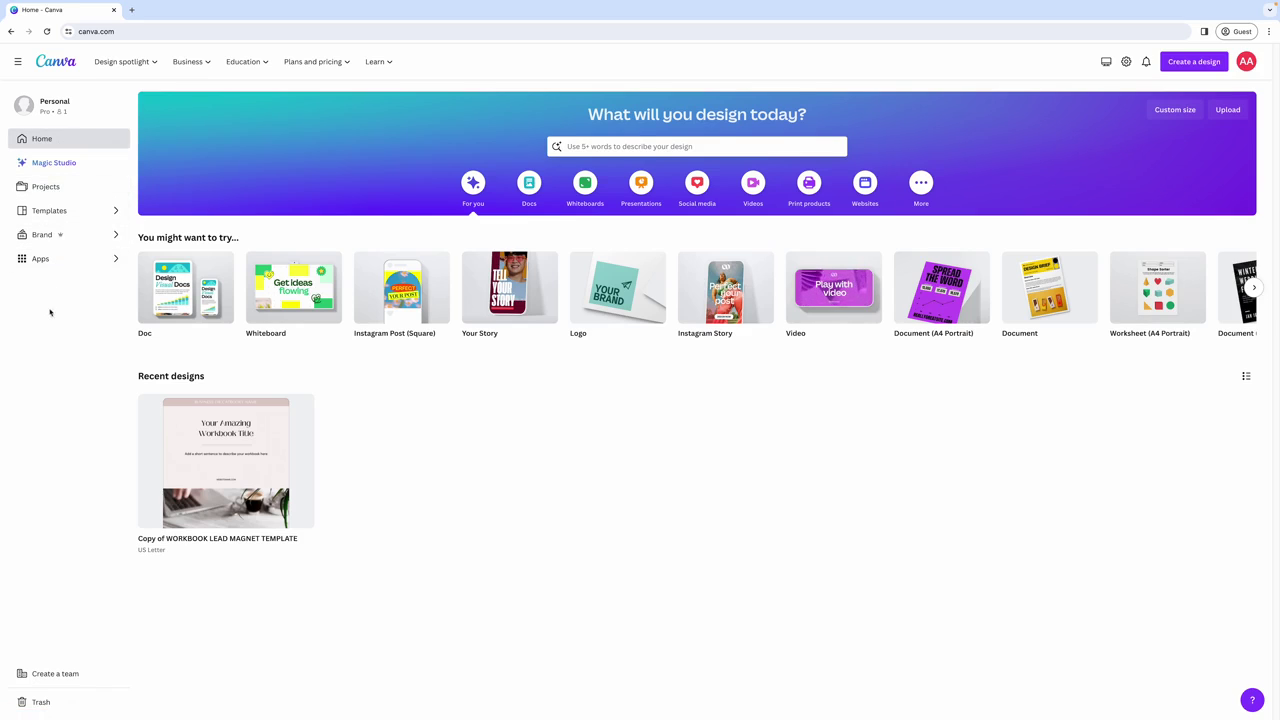
pyautogui.click(72, 186)
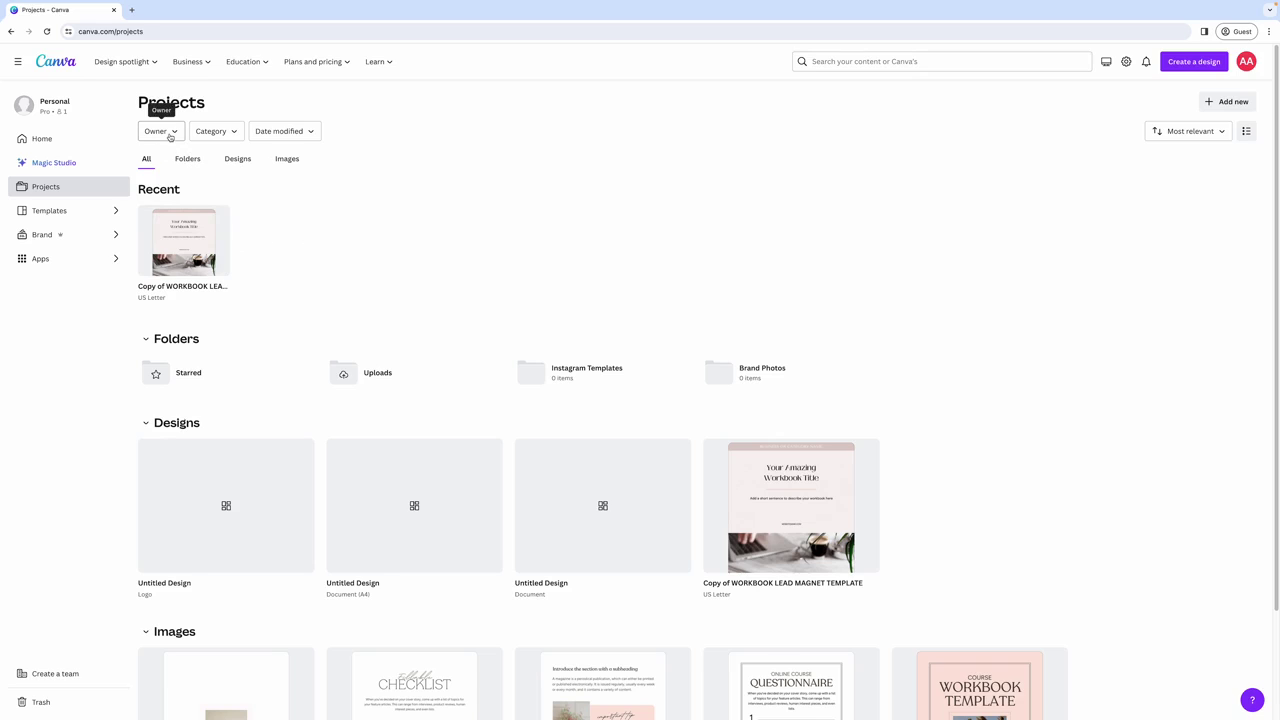
pyautogui.click(206, 136)
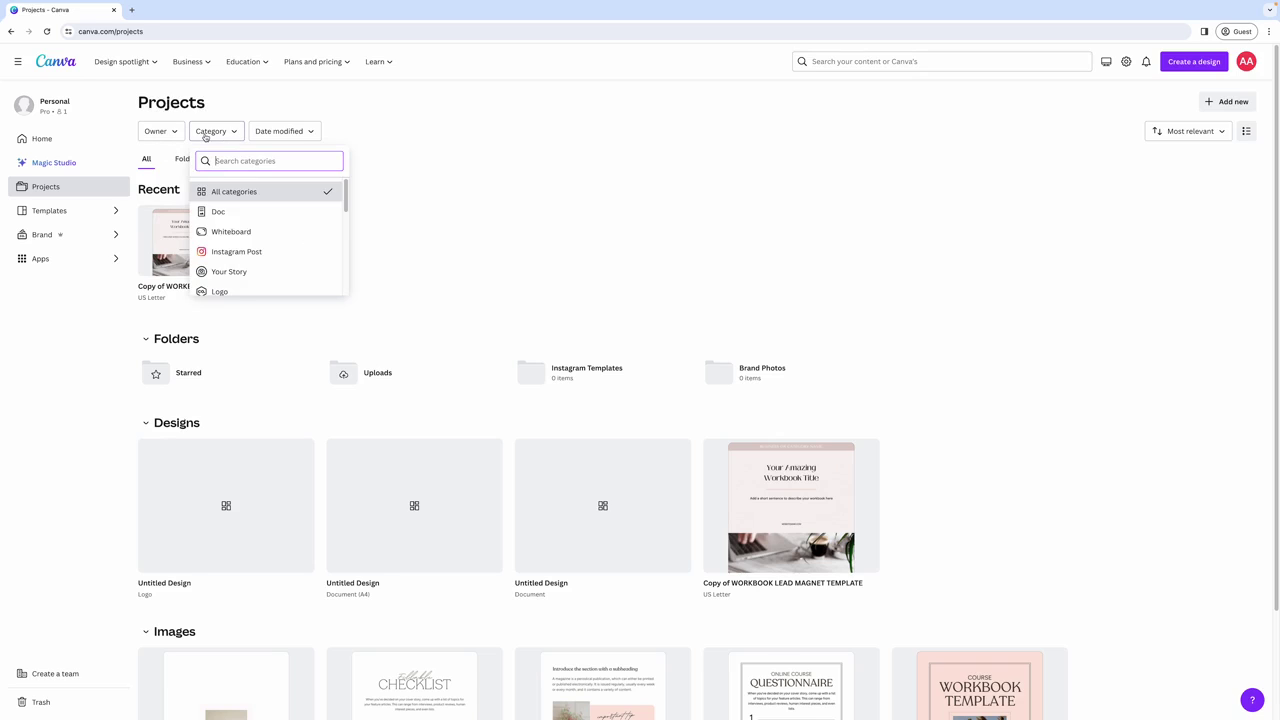
pyautogui.click(296, 134)
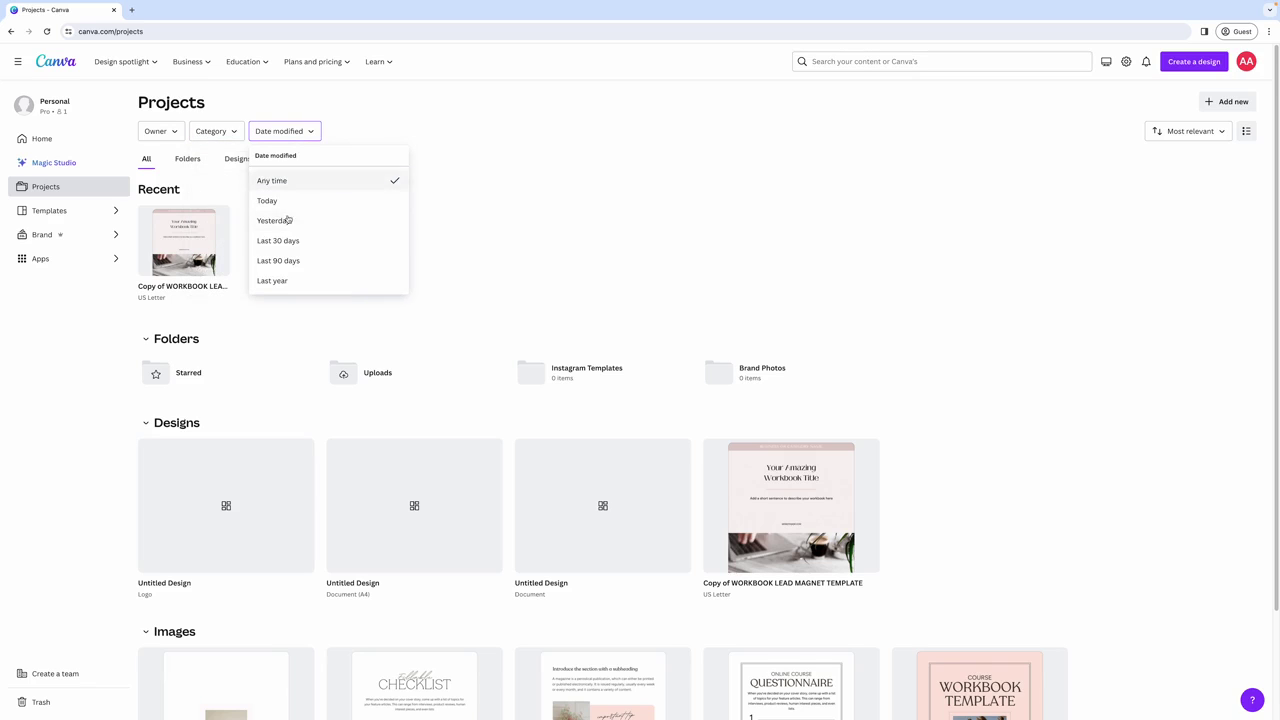
# Close the date filter, browse the Templates gallery, then return to Home
pyautogui.click(355, 122)
pyautogui.click(86, 210)
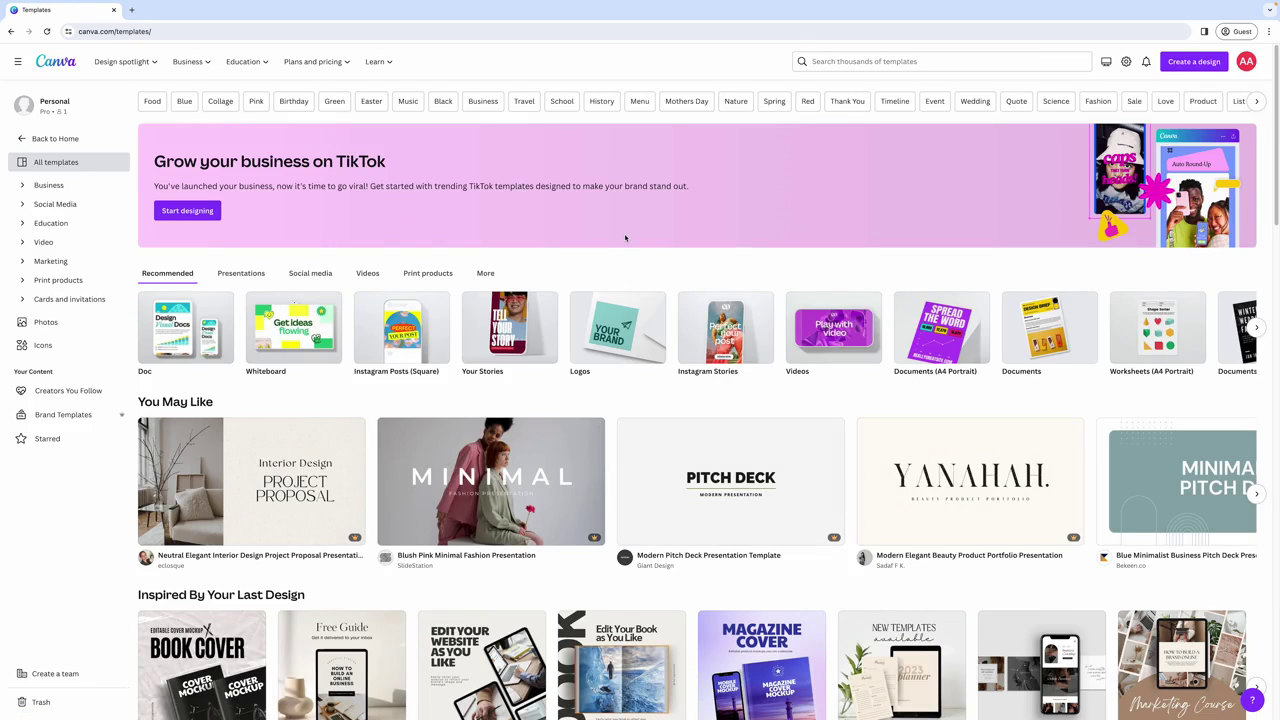
pyautogui.scroll(-5, 569, 401)
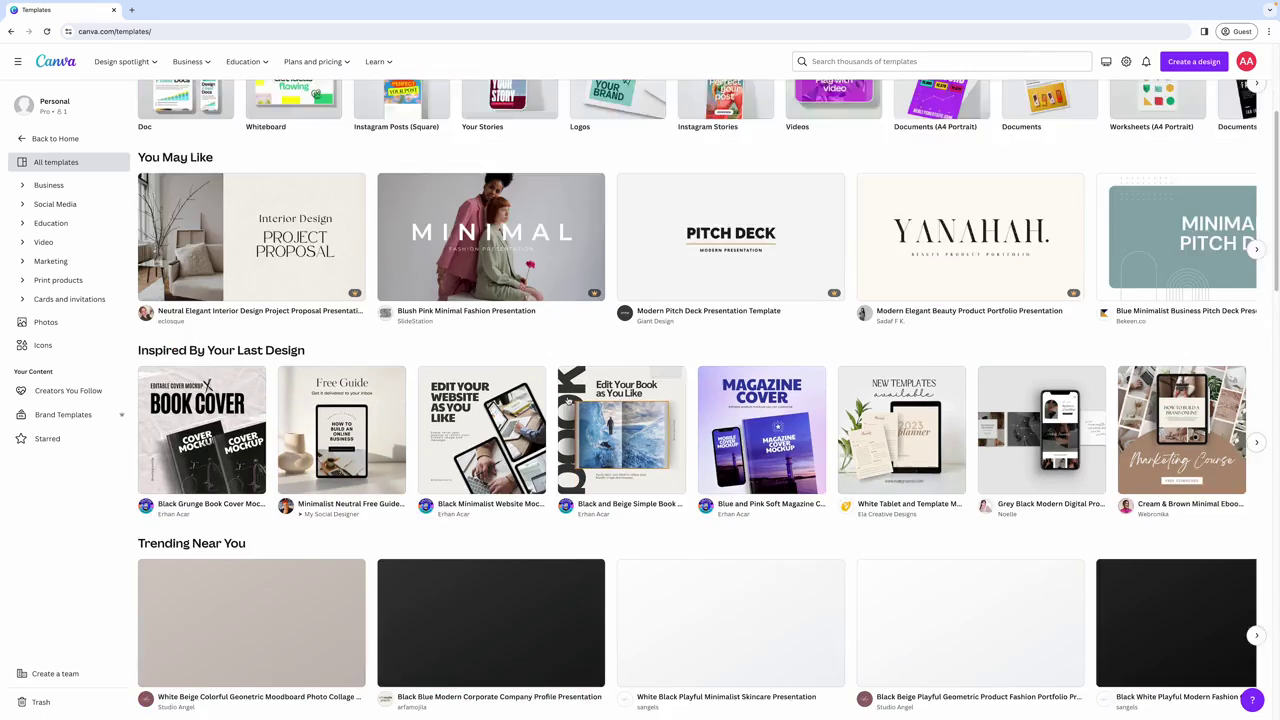
pyautogui.scroll(-5, 569, 401)
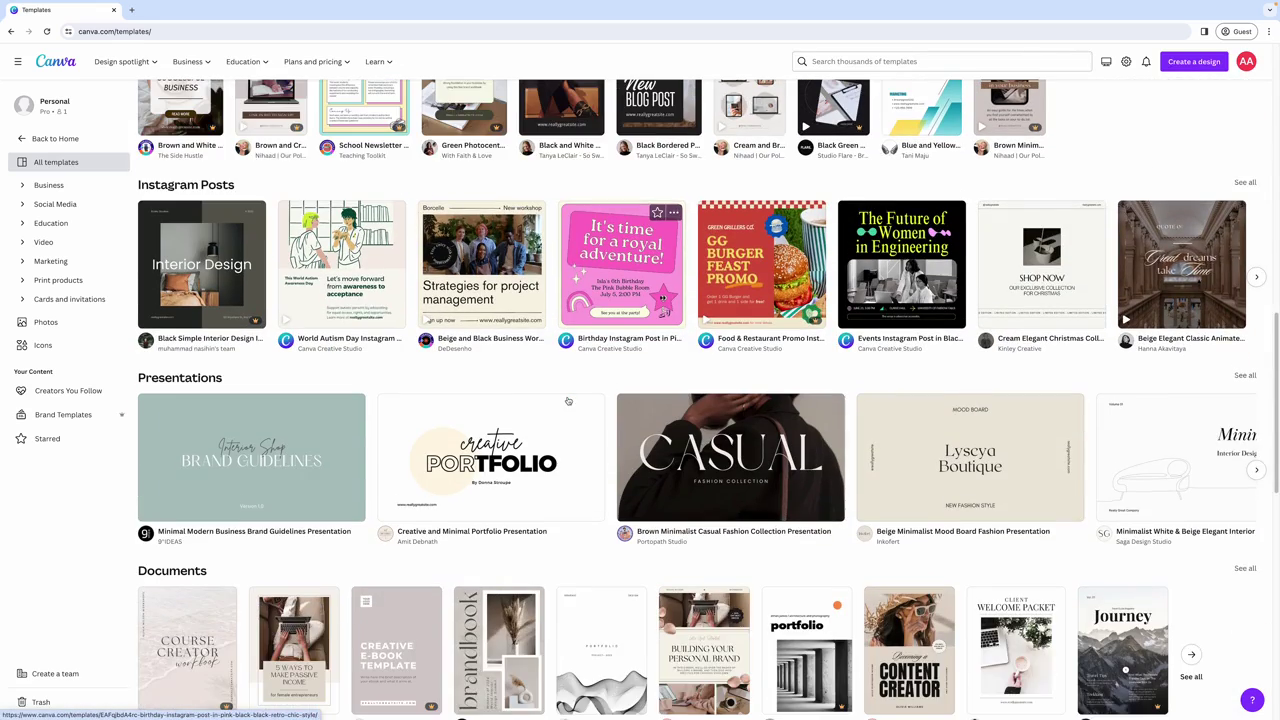
pyautogui.scroll(2, 568, 400)
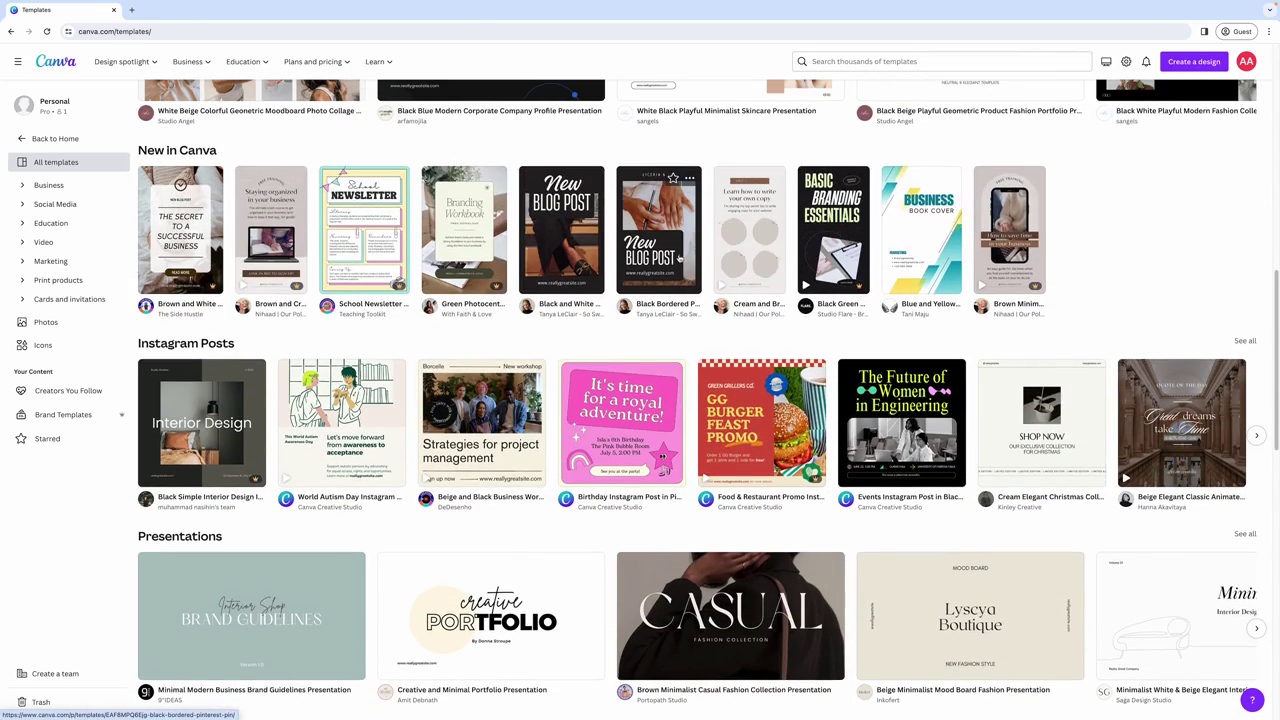
pyautogui.scroll(-1, 583, 337)
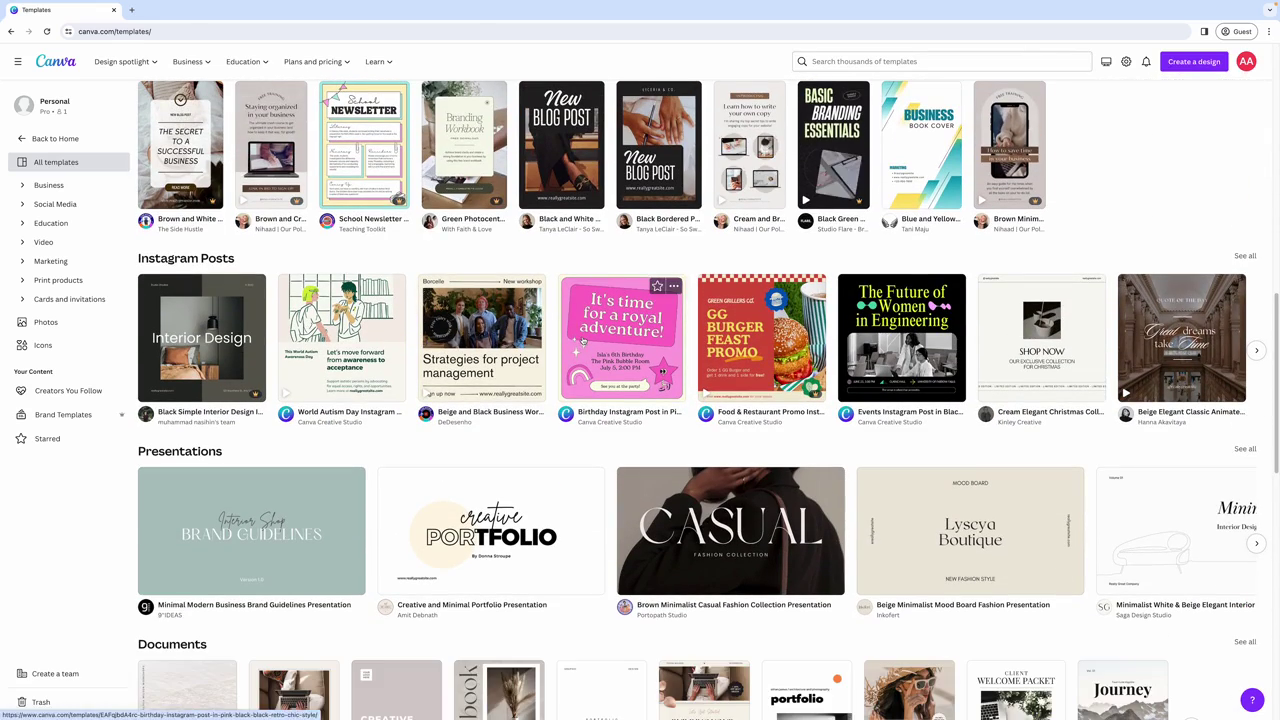
pyautogui.click(40, 139)
# Open the Brand Kit and look through its logos, colours and fonts
pyautogui.click(70, 236)
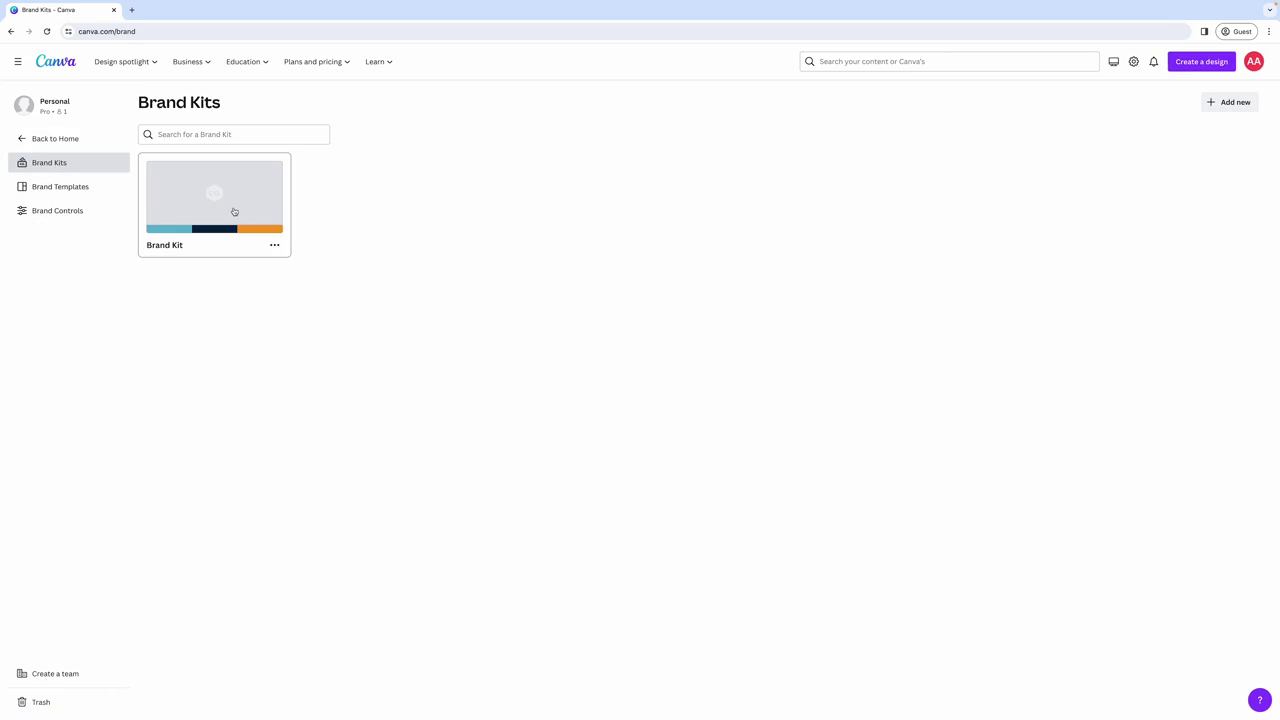
pyautogui.click(234, 211)
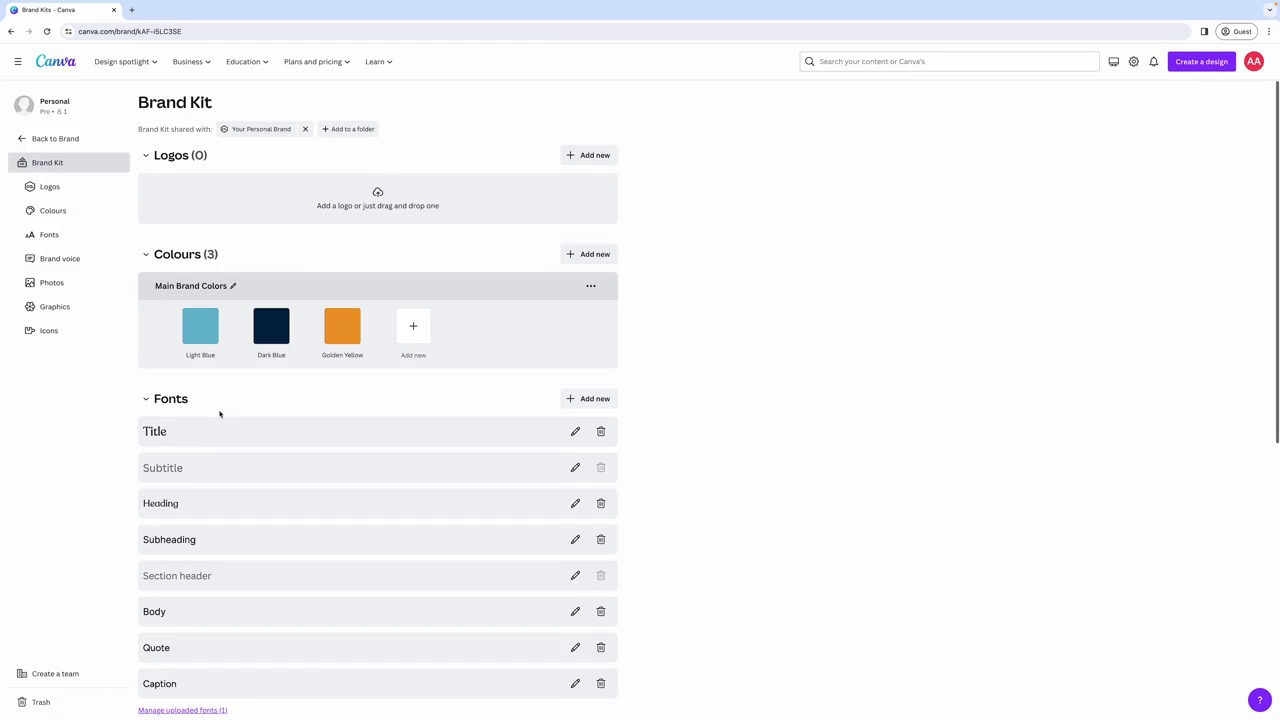
pyautogui.scroll(-2, 229, 471)
pyautogui.scroll(-2, 280, 300)
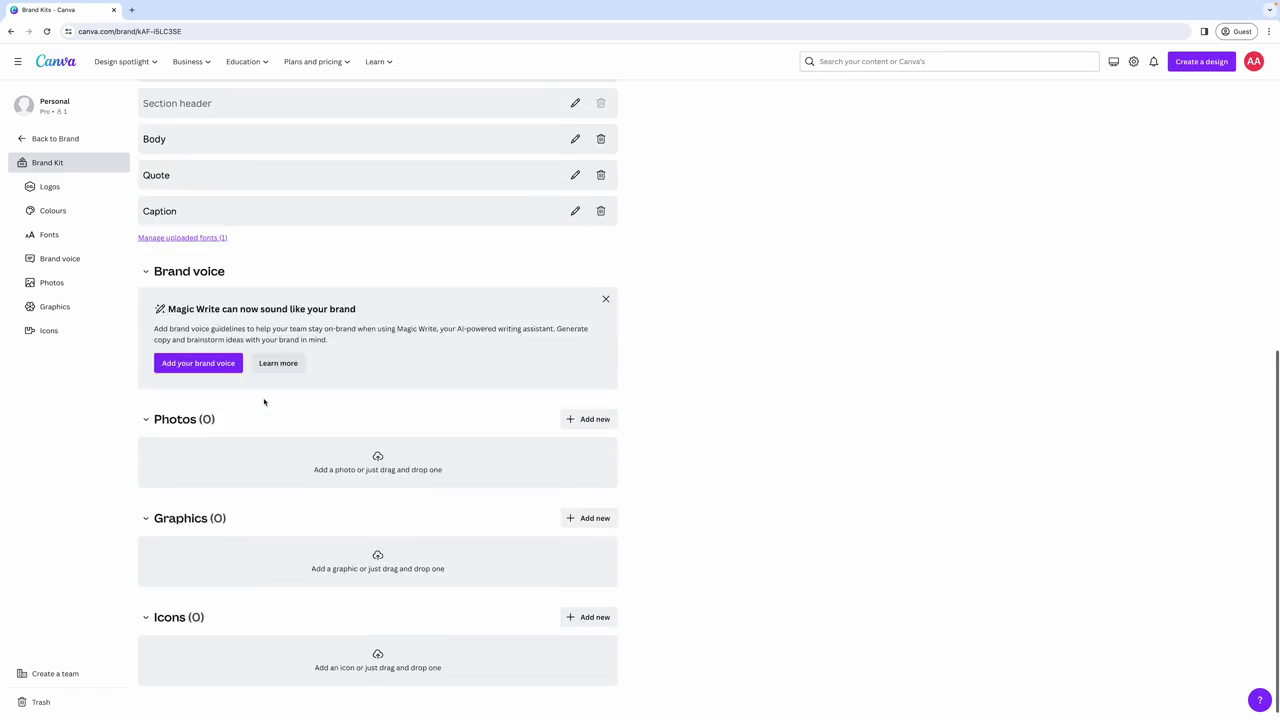
pyautogui.scroll(2, 251, 209)
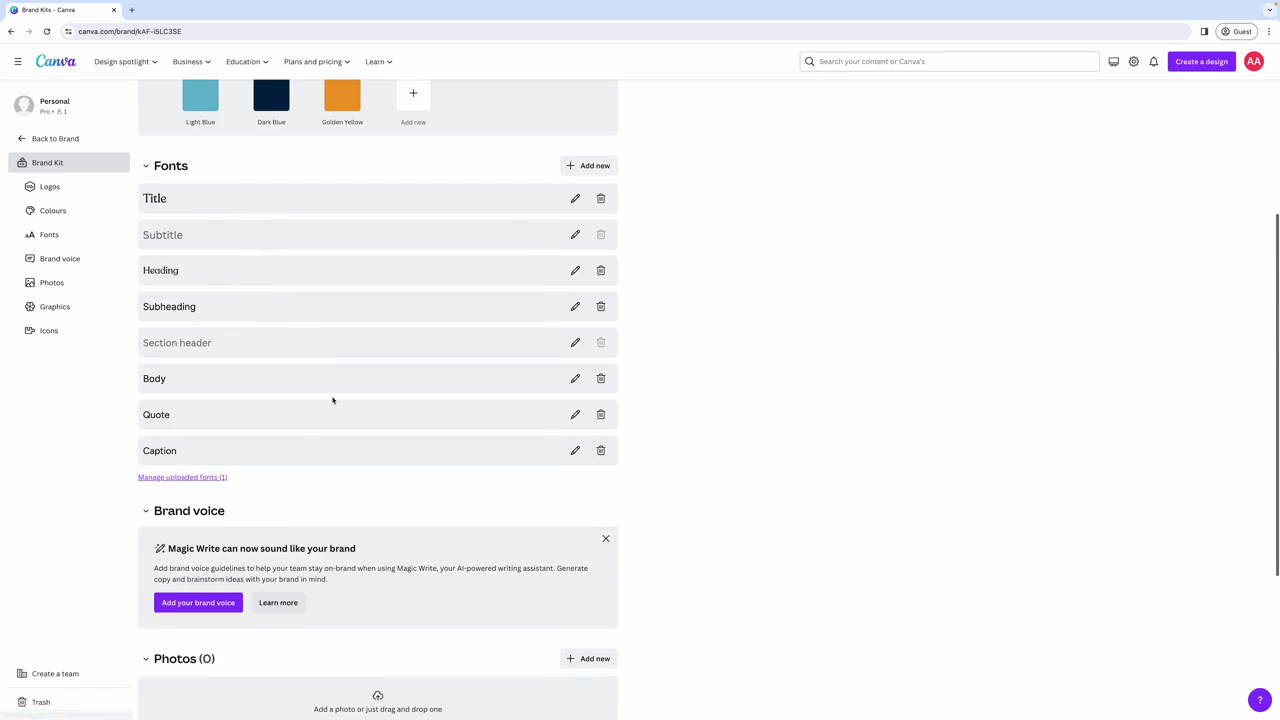
pyautogui.scroll(-1, 329, 397)
pyautogui.scroll(-2, 329, 397)
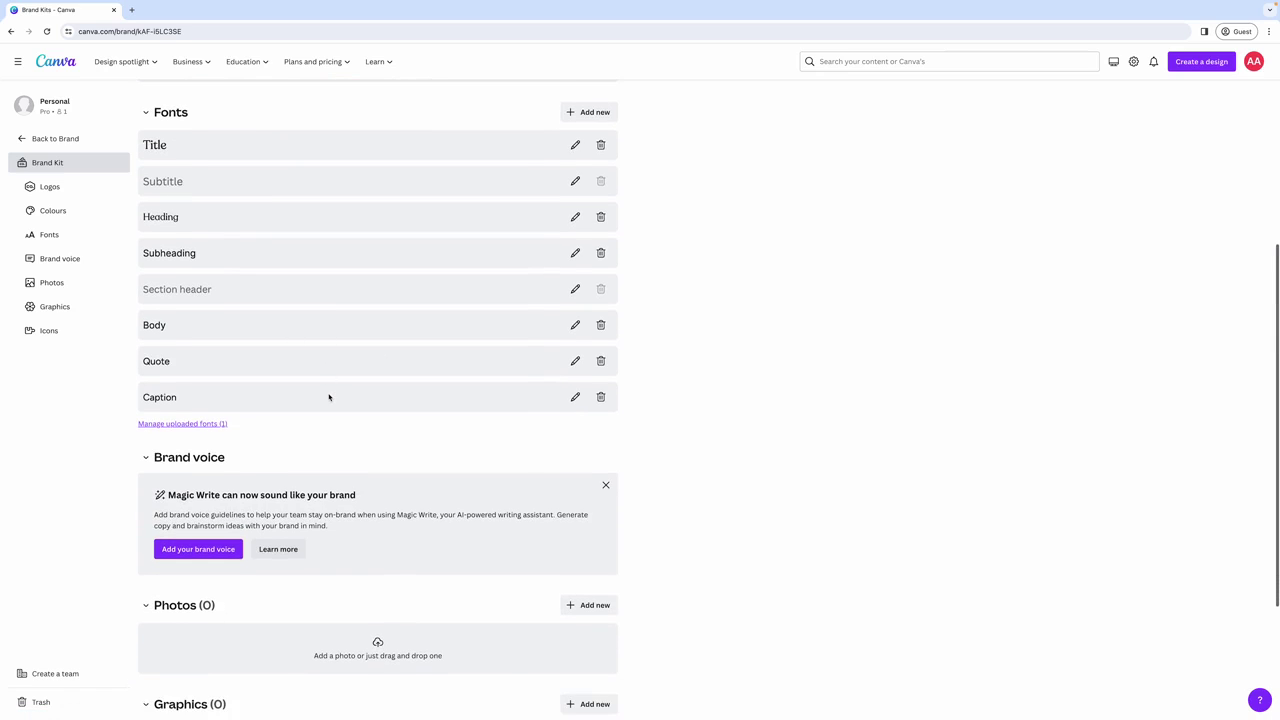
pyautogui.scroll(-1, 329, 397)
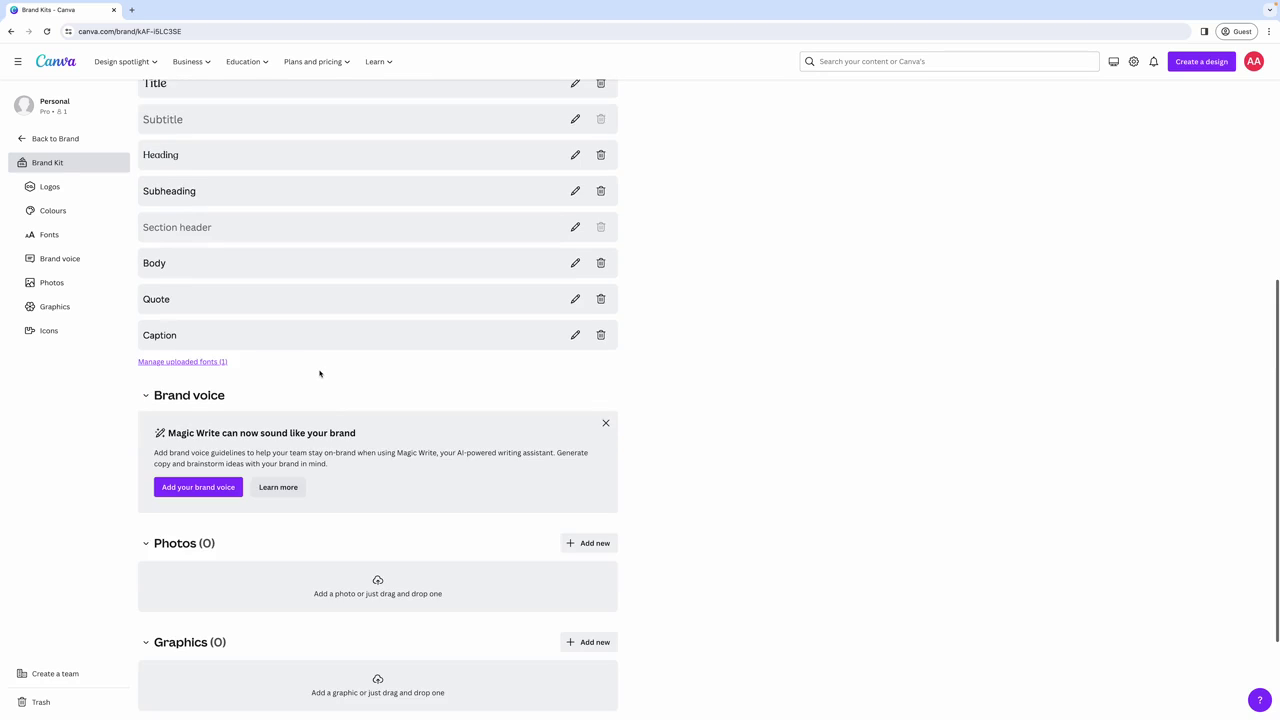
pyautogui.scroll(-3, 325, 370)
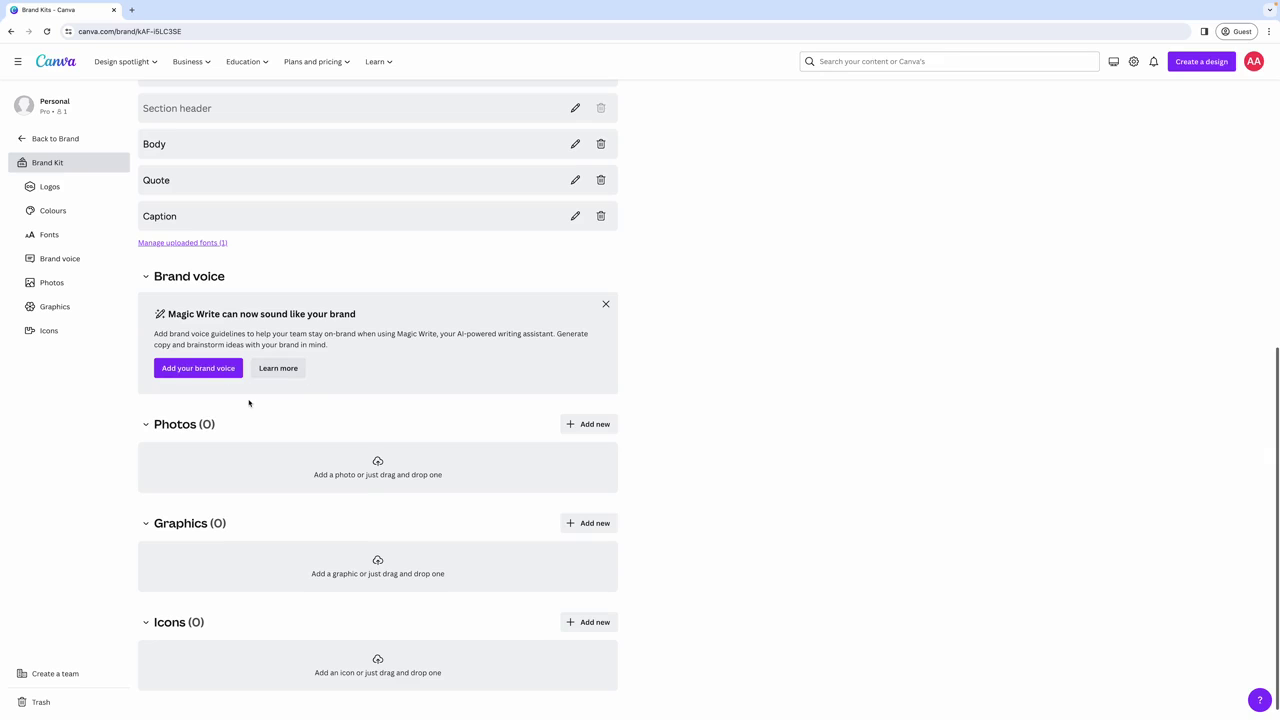
# In Brand Controls, switch off both colour control and font control
pyautogui.click(45, 161)
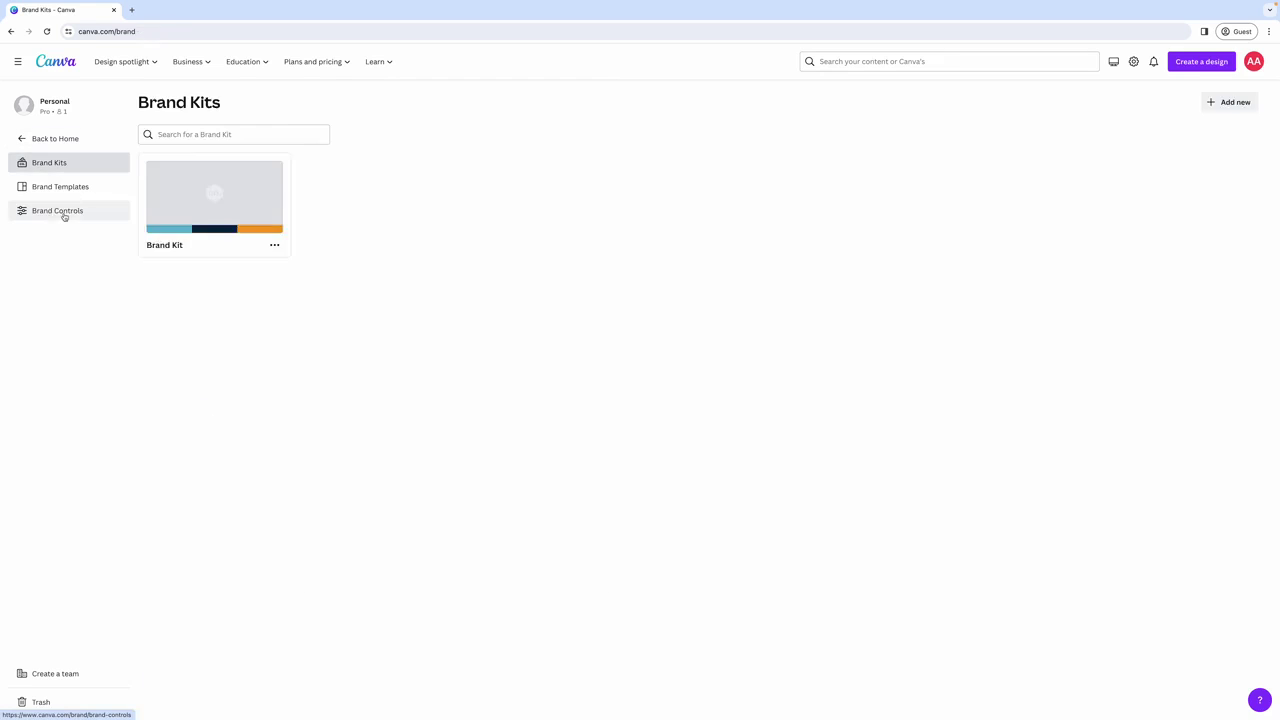
pyautogui.click(64, 213)
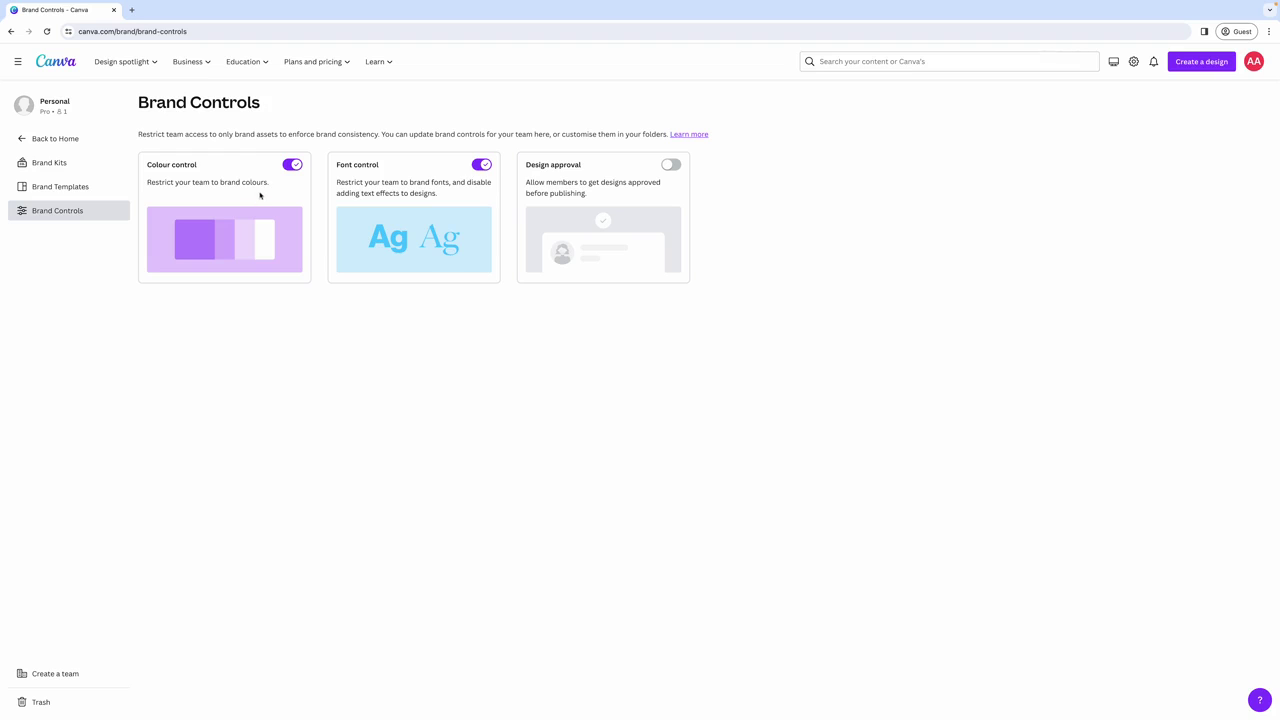
pyautogui.click(291, 165)
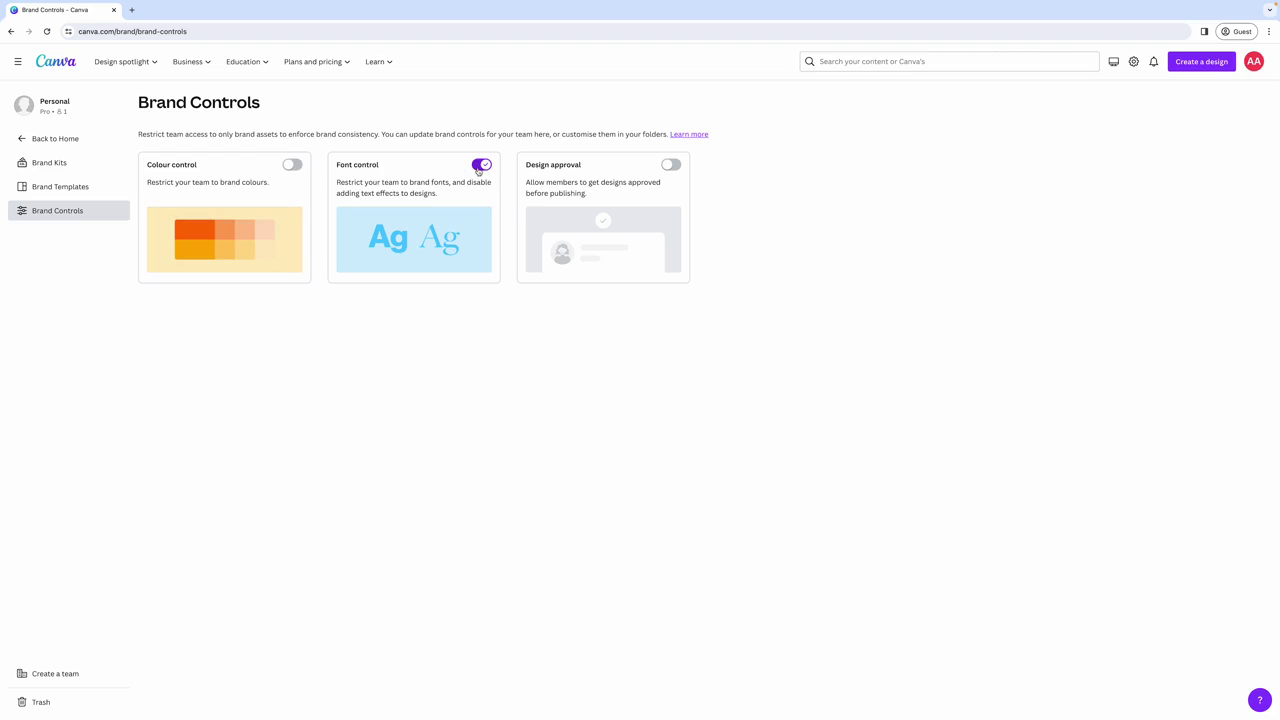
pyautogui.click(479, 167)
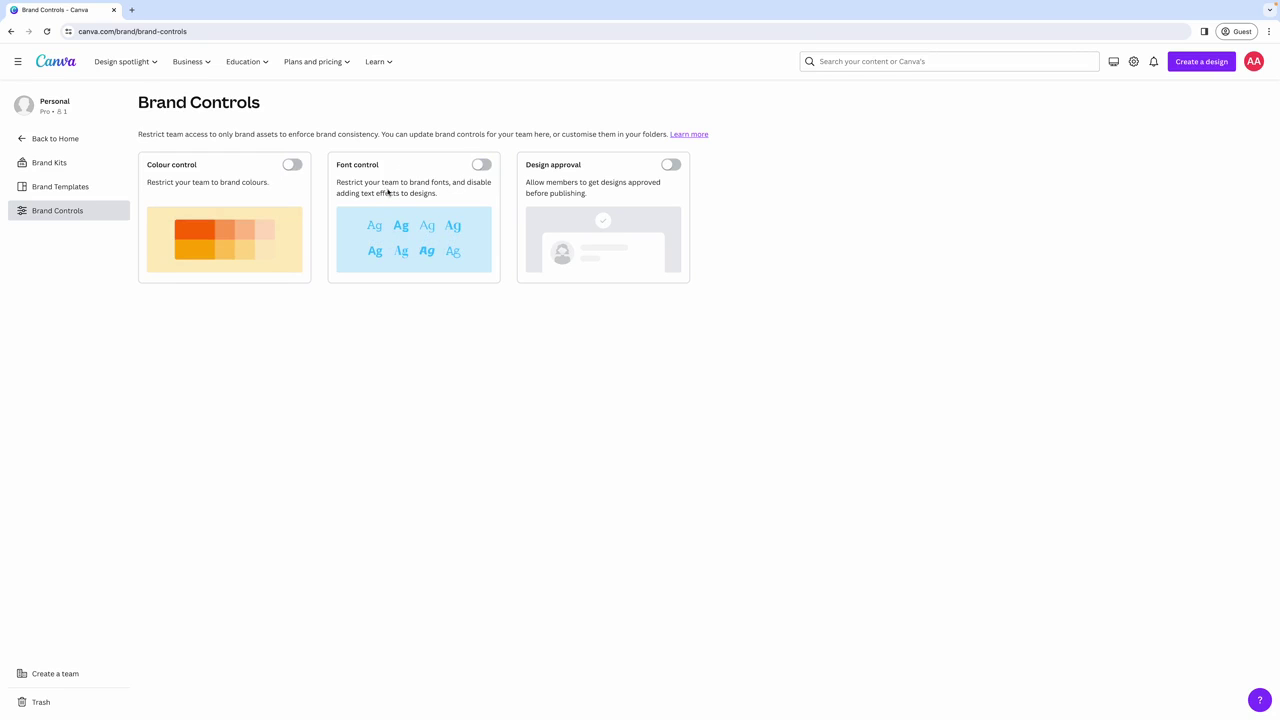
# Browse the Discover apps directory, then go back to Home with Alt+Left
pyautogui.click(55, 138)
pyautogui.click(80, 264)
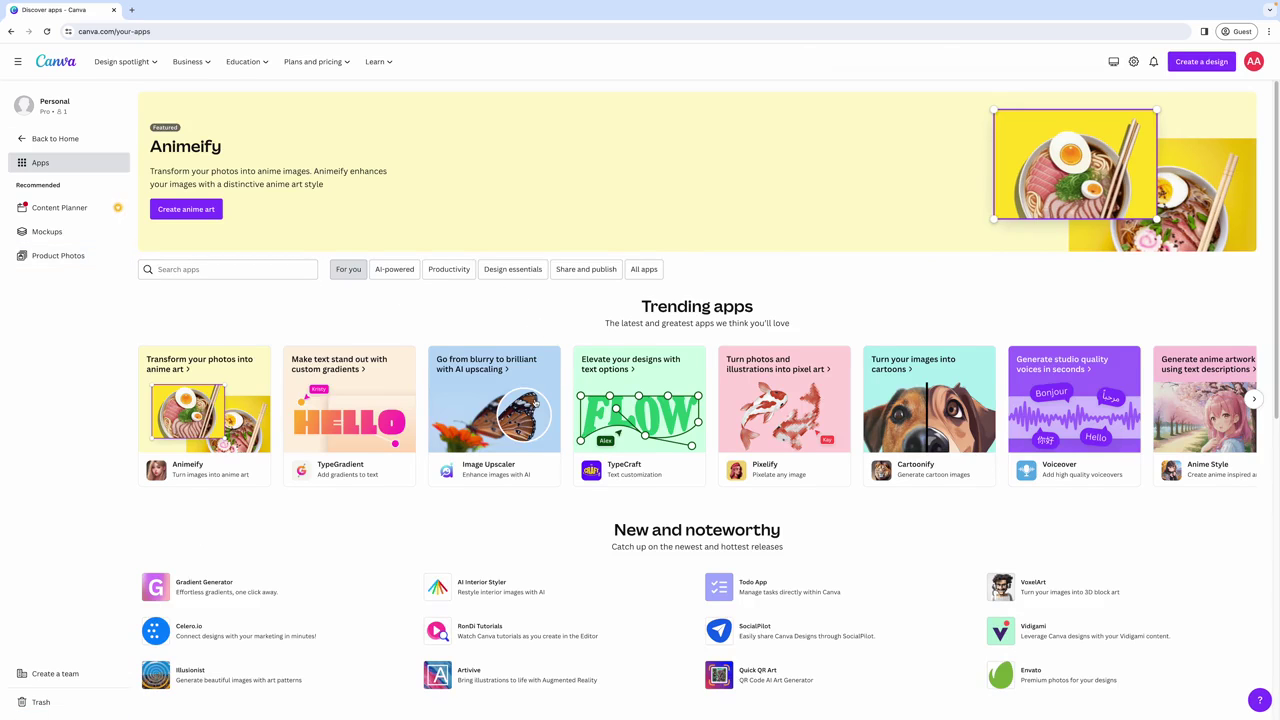
pyautogui.scroll(-6, 535, 403)
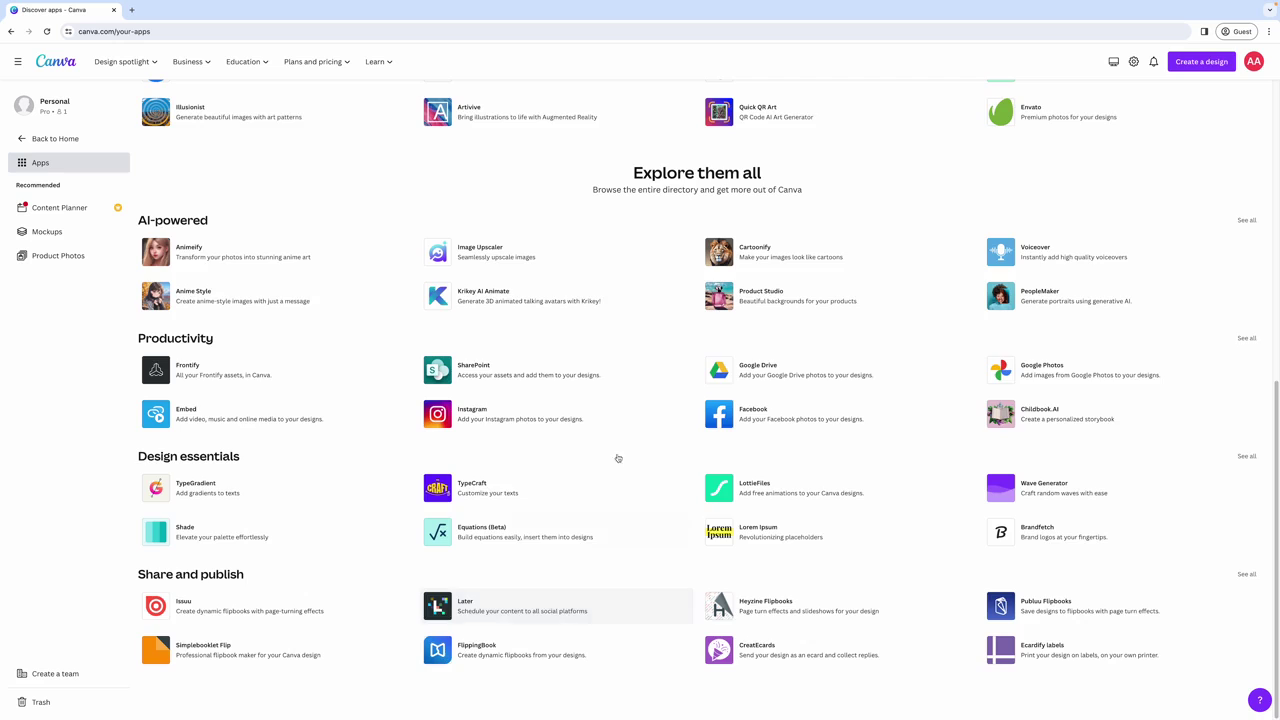
pyautogui.scroll(4, 617, 457)
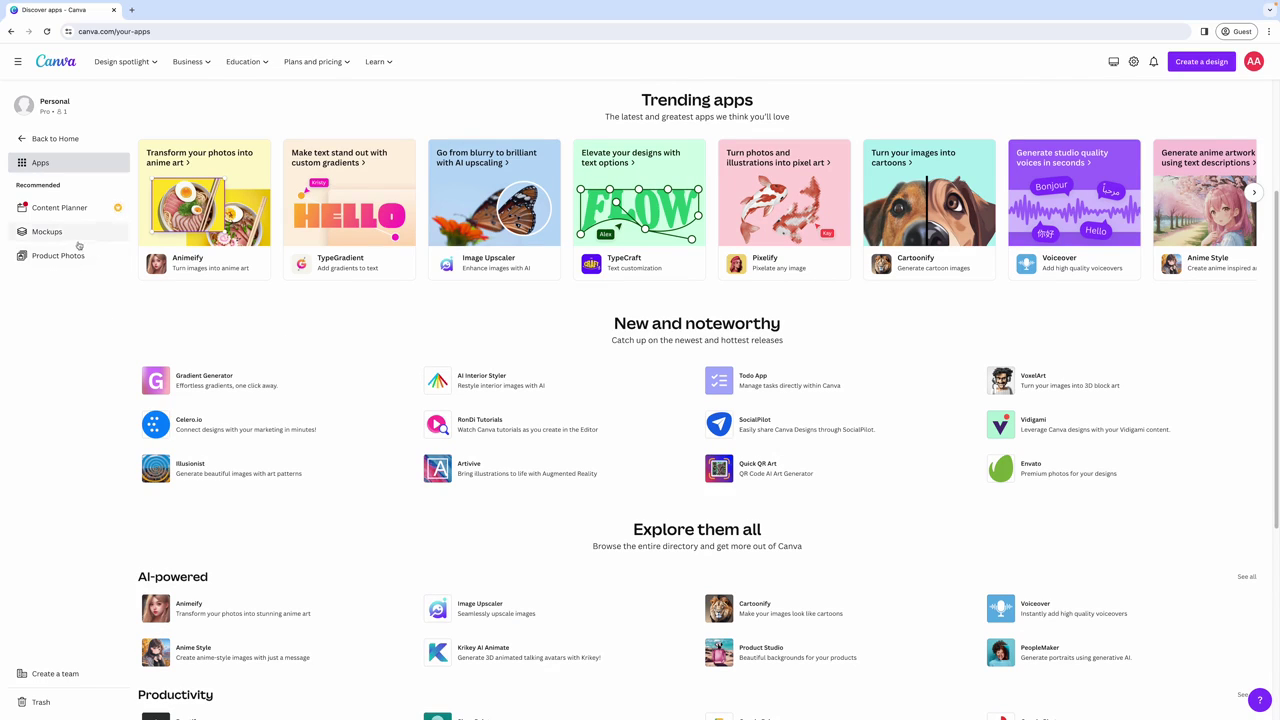
pyautogui.hotkey('alt', 'Left')
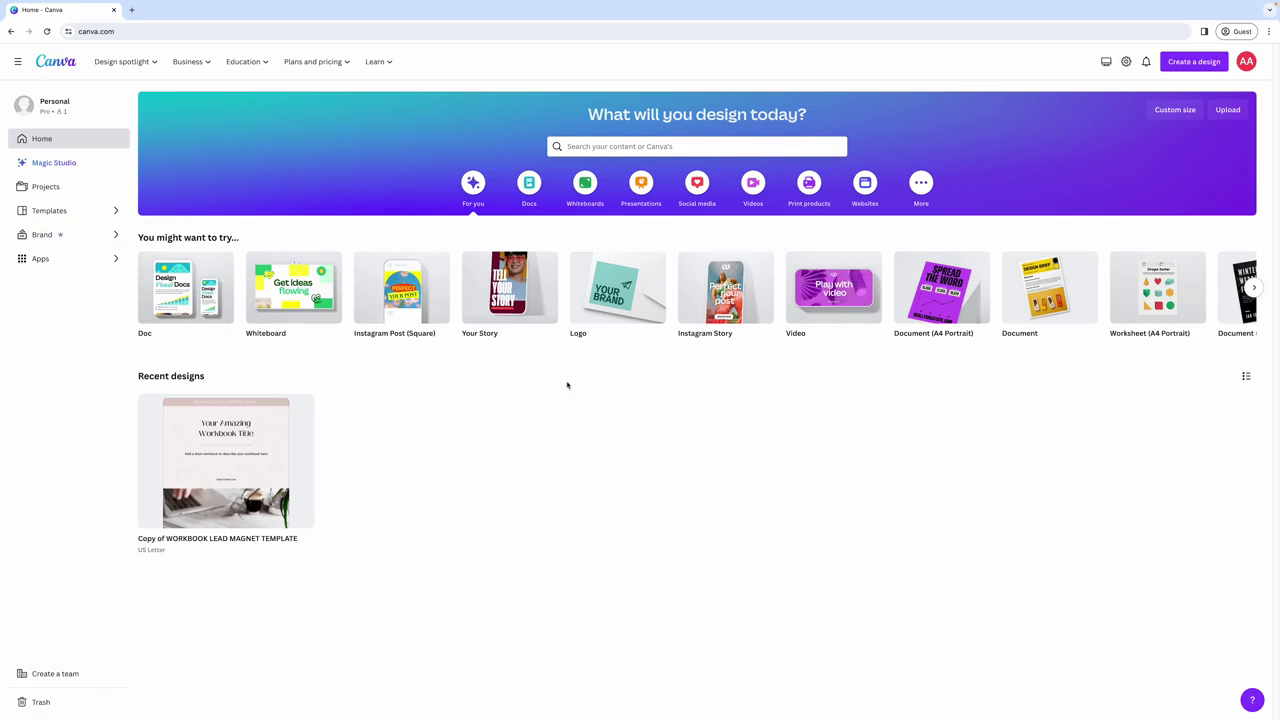
# Search 'instagram post' templates and browse the square Instagram Post results
pyautogui.click(690, 146)
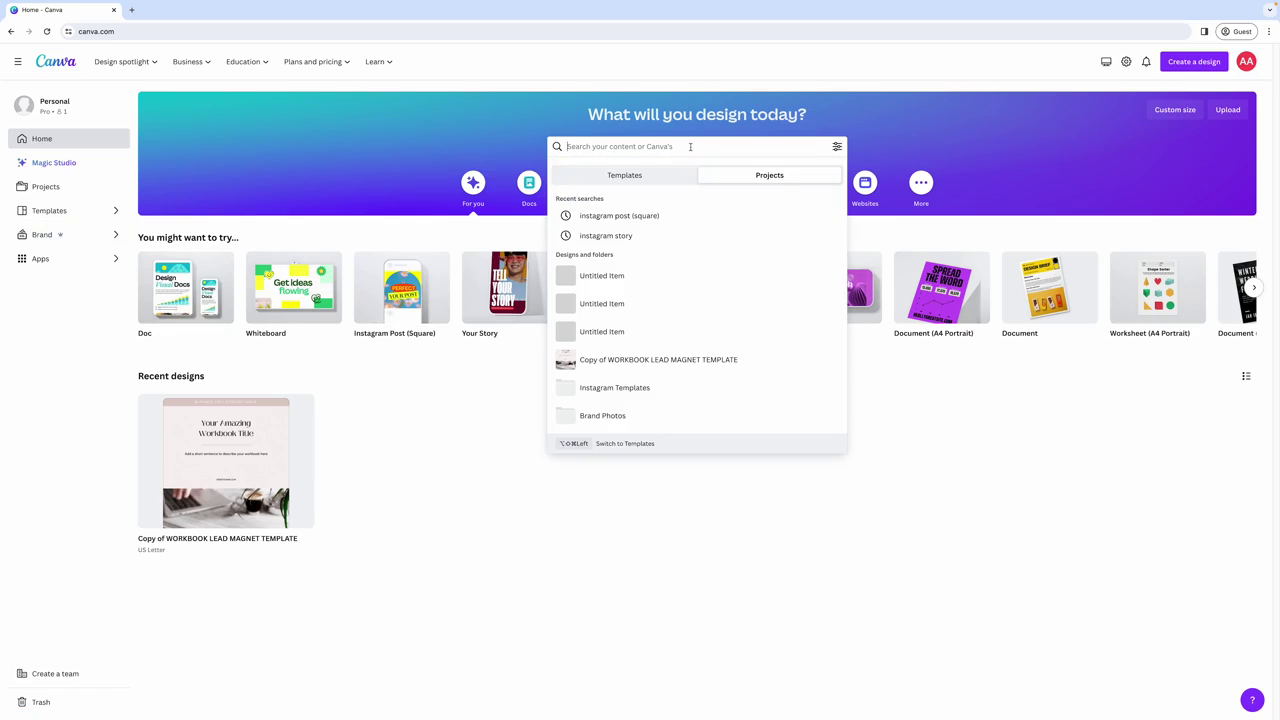
pyautogui.write('instagram post')
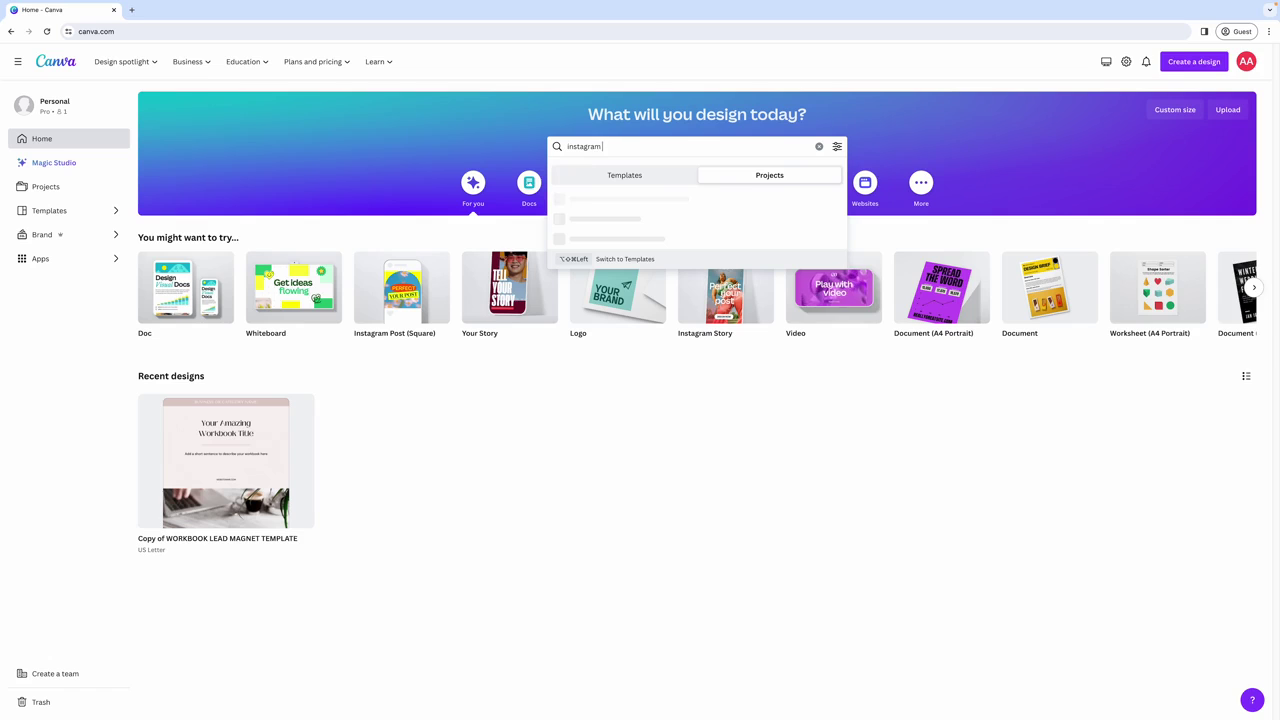
pyautogui.click(667, 178)
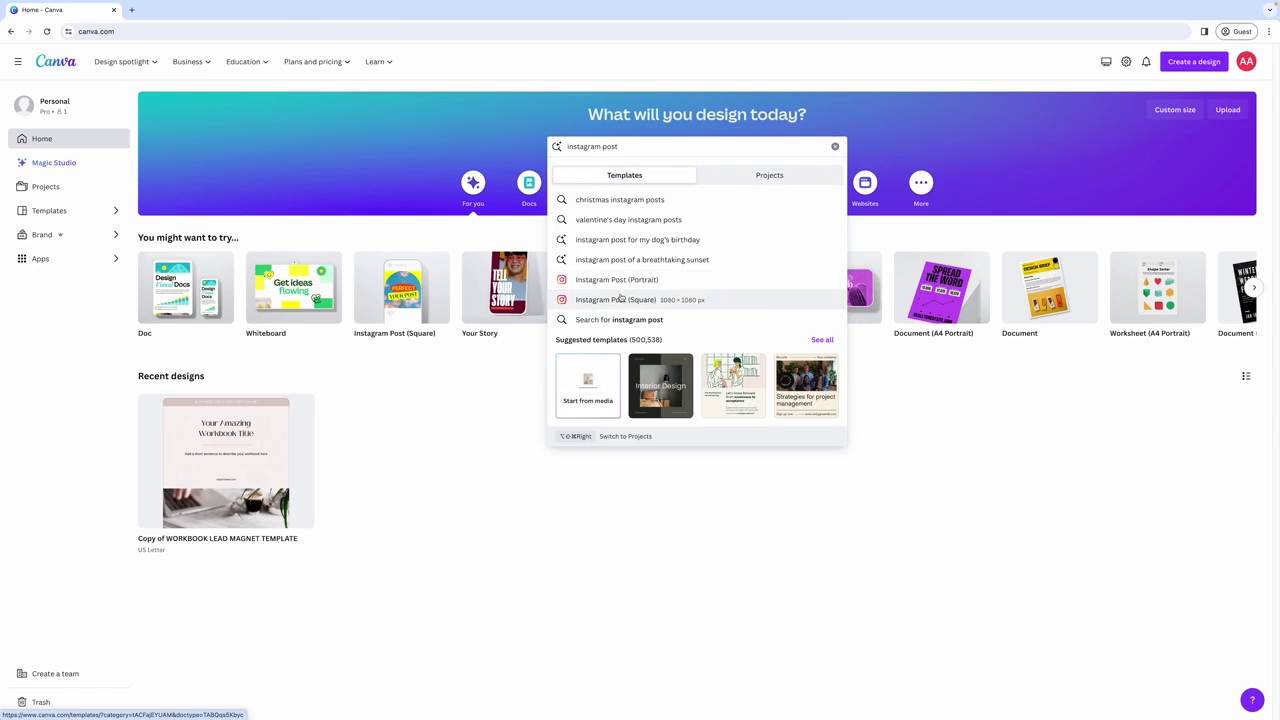
pyautogui.click(620, 299)
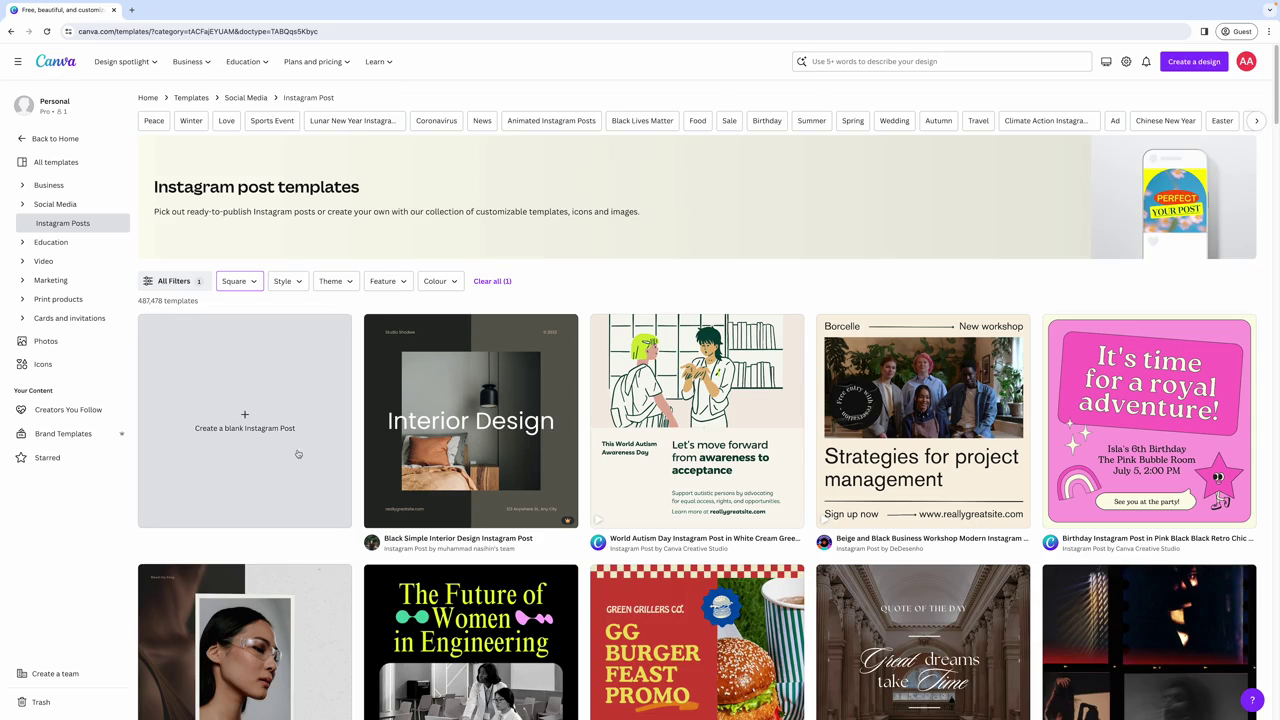
pyautogui.scroll(-3, 720, 420)
pyautogui.scroll(-2, 720, 455)
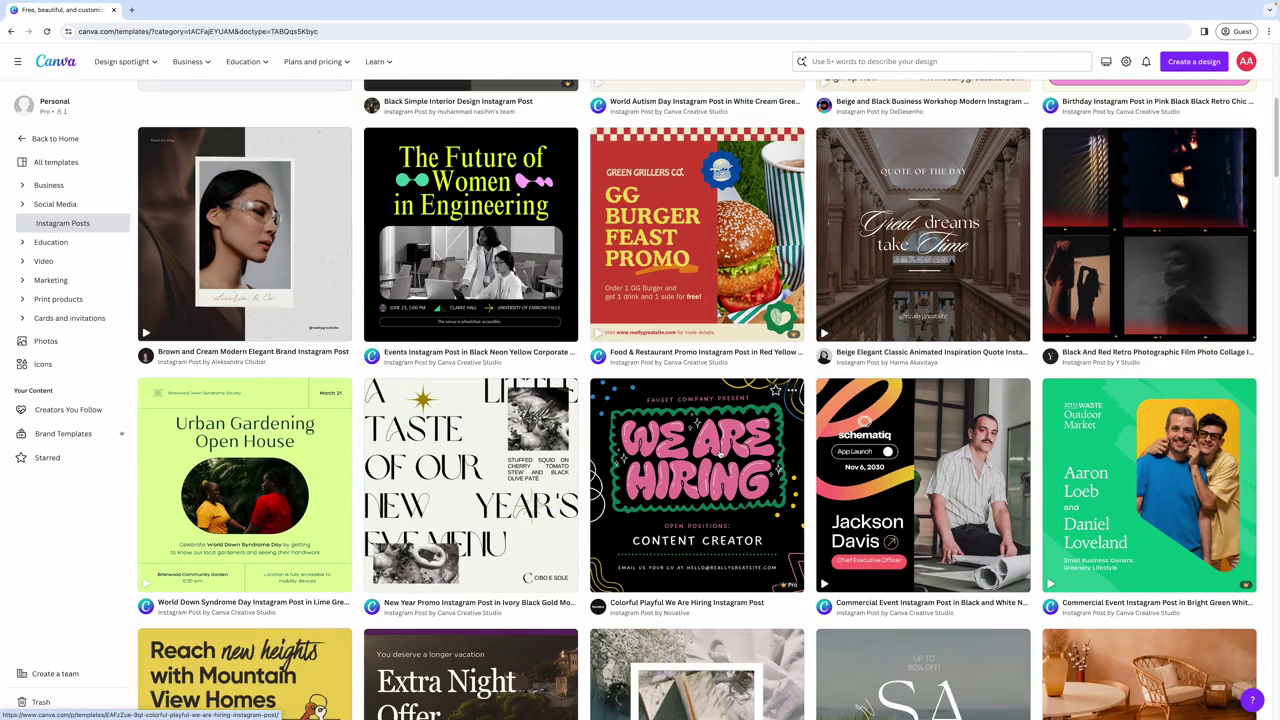
pyautogui.scroll(-5, 720, 455)
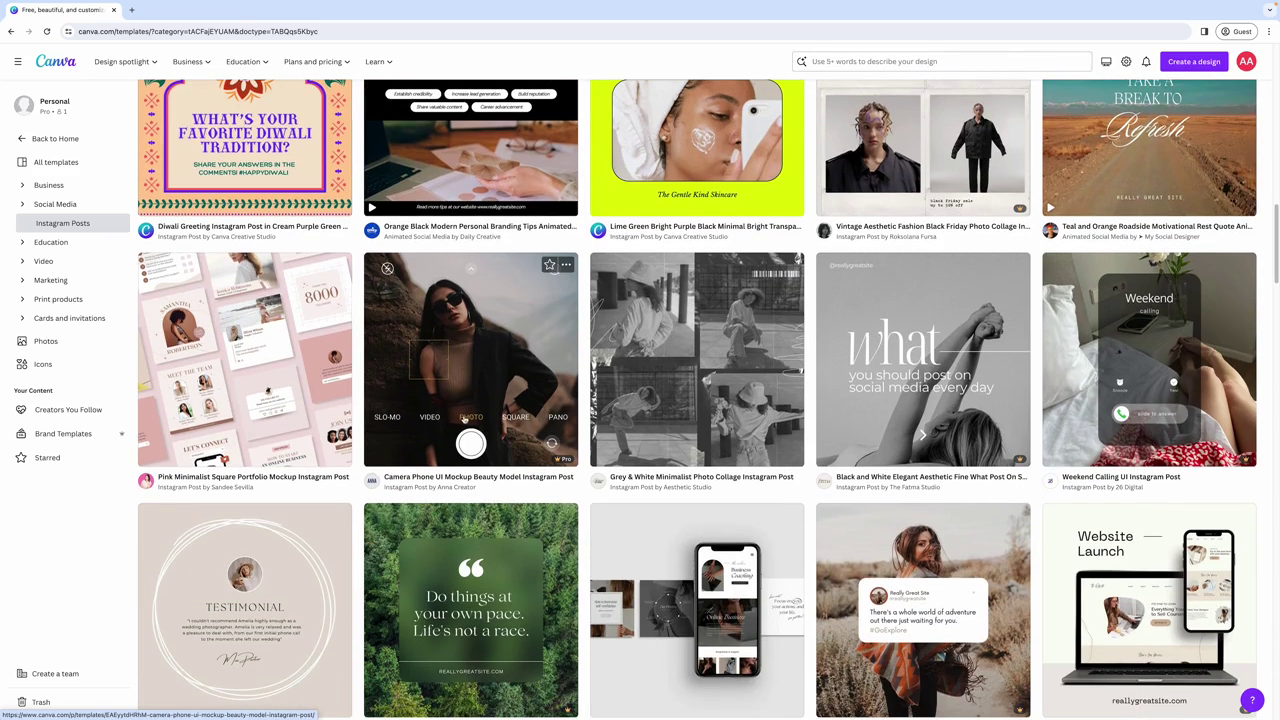
pyautogui.scroll(-2, 414, 400)
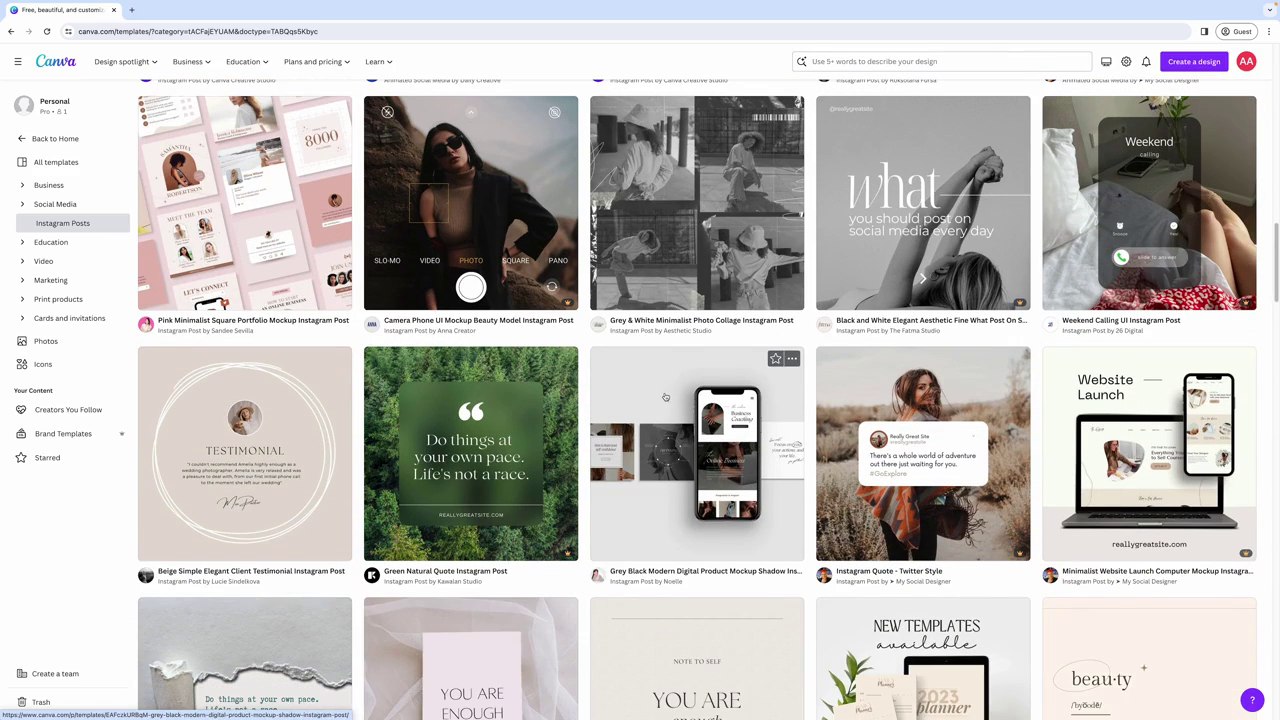
# Open the Green Natural Quote template details and view its creator's profile
pyautogui.click(491, 367)
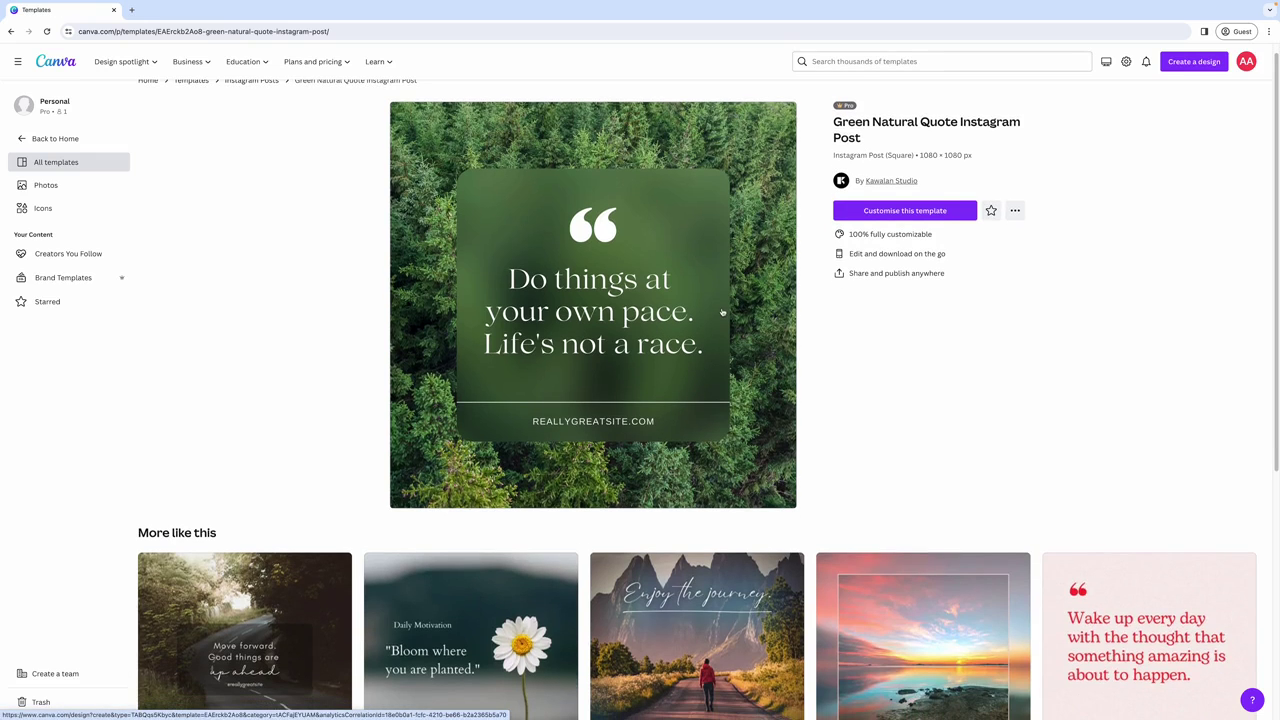
pyautogui.scroll(-1, 722, 314)
pyautogui.scroll(1, 722, 314)
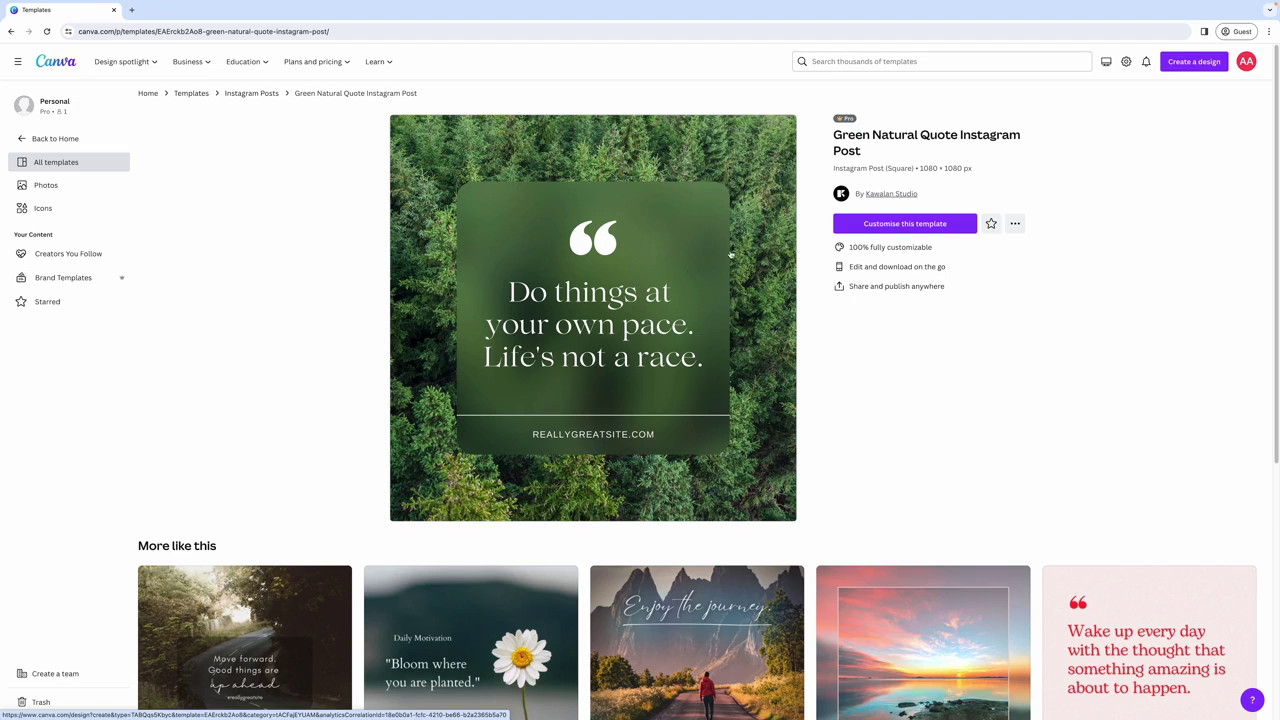
pyautogui.click(887, 196)
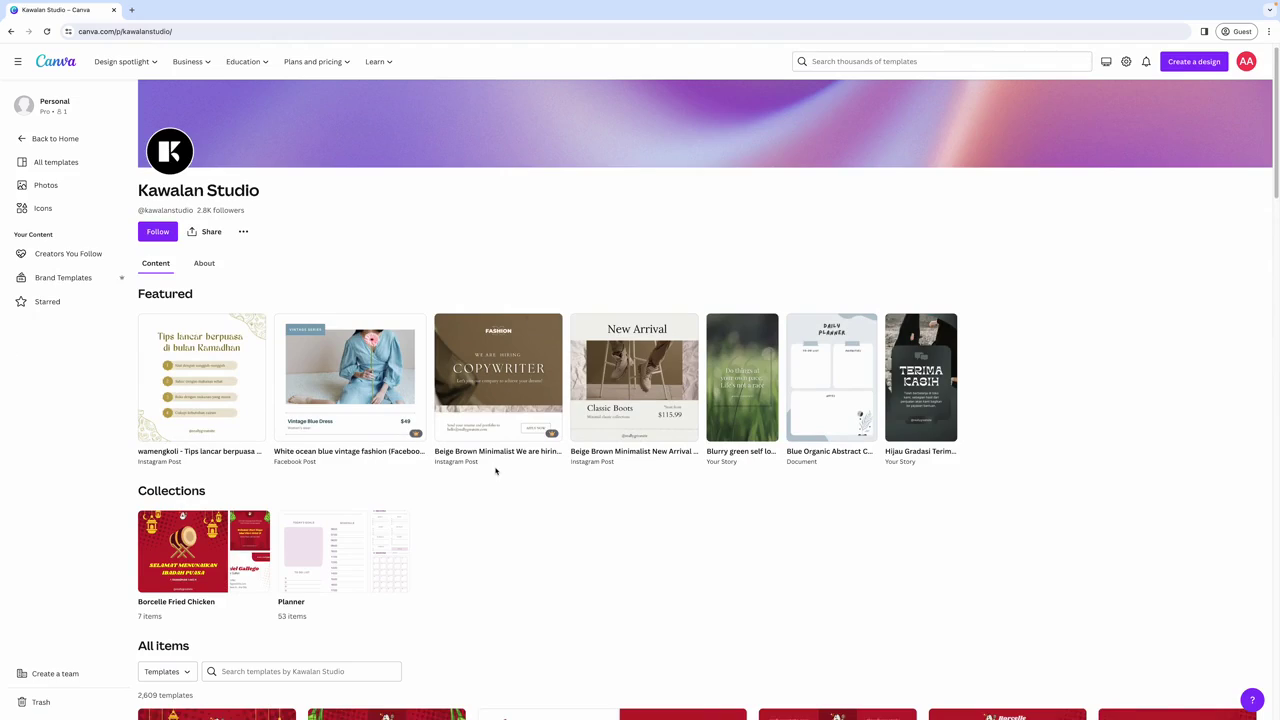
pyautogui.scroll(-2, 495, 471)
pyautogui.scroll(-10, 495, 471)
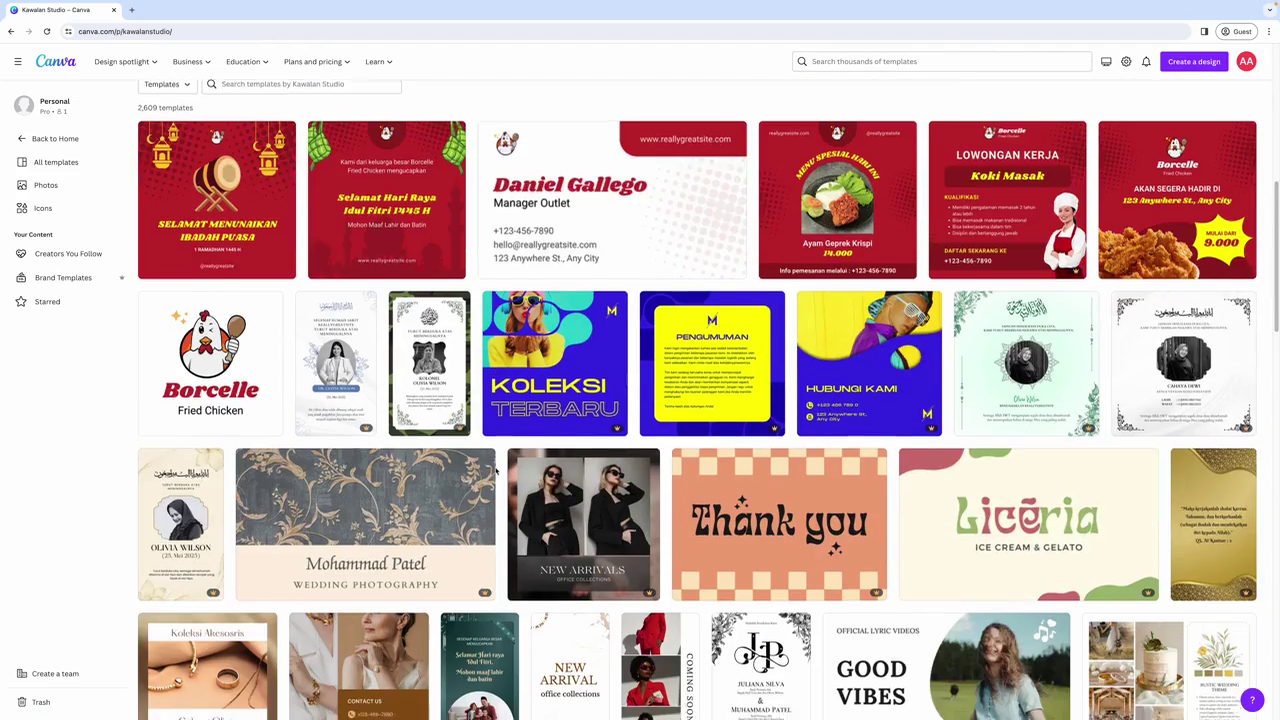
pyautogui.scroll(-5, 589, 456)
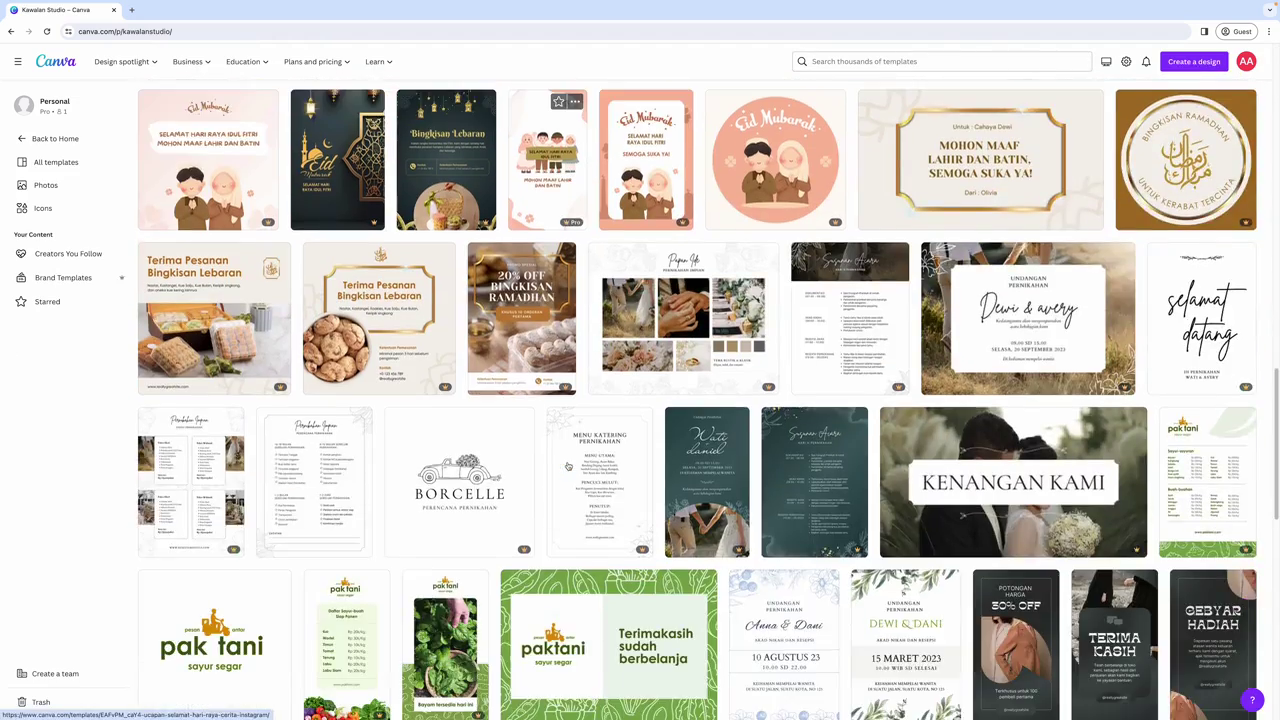
pyautogui.scroll(-7, 567, 466)
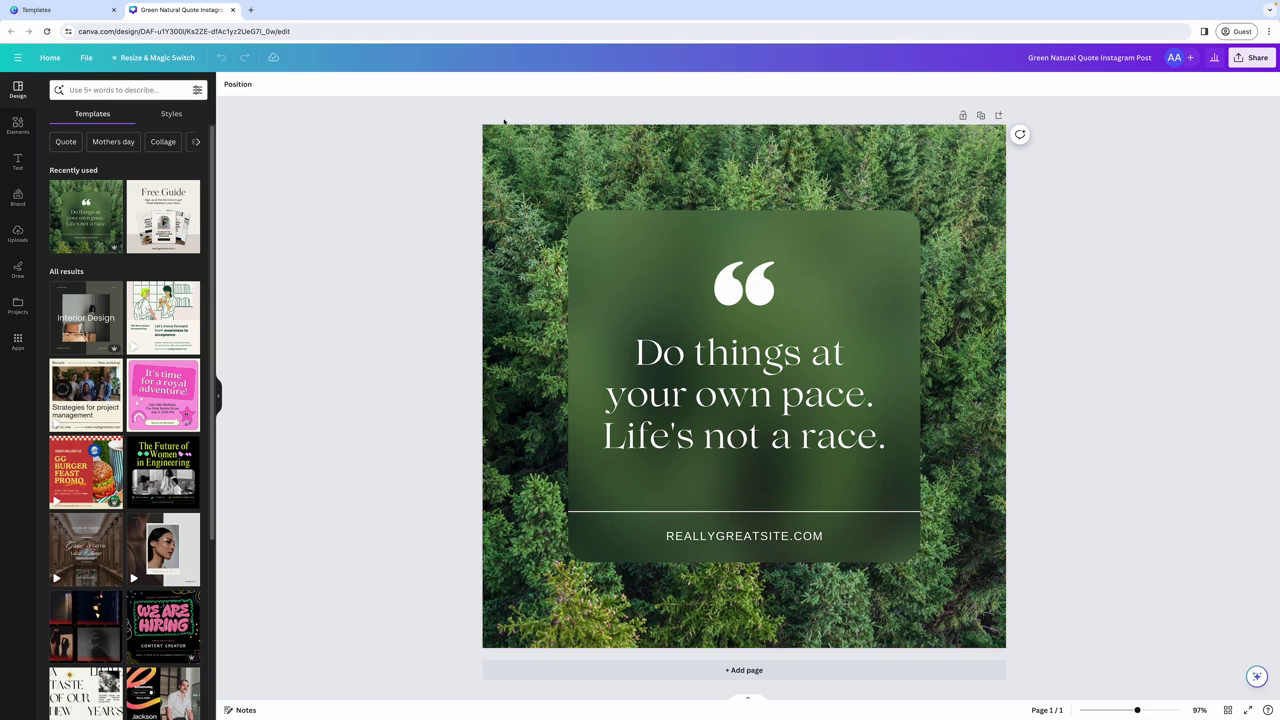
pyautogui.click(620, 155)
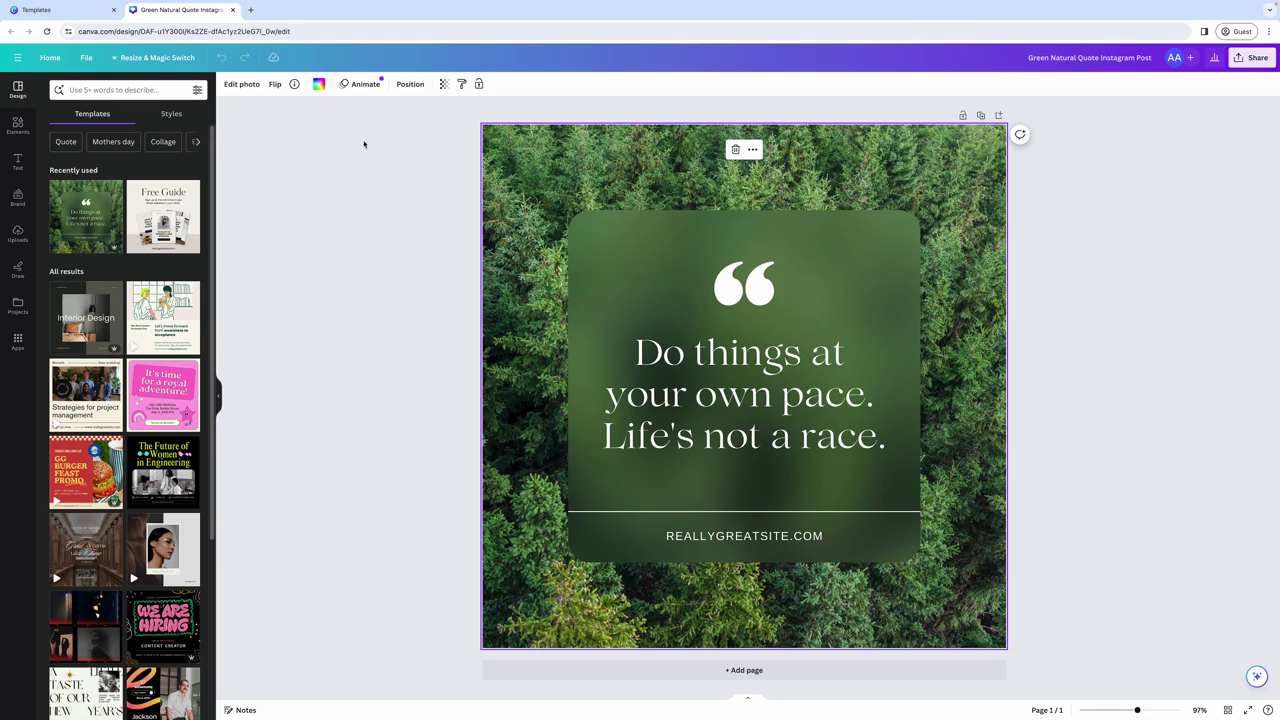
pyautogui.click(241, 84)
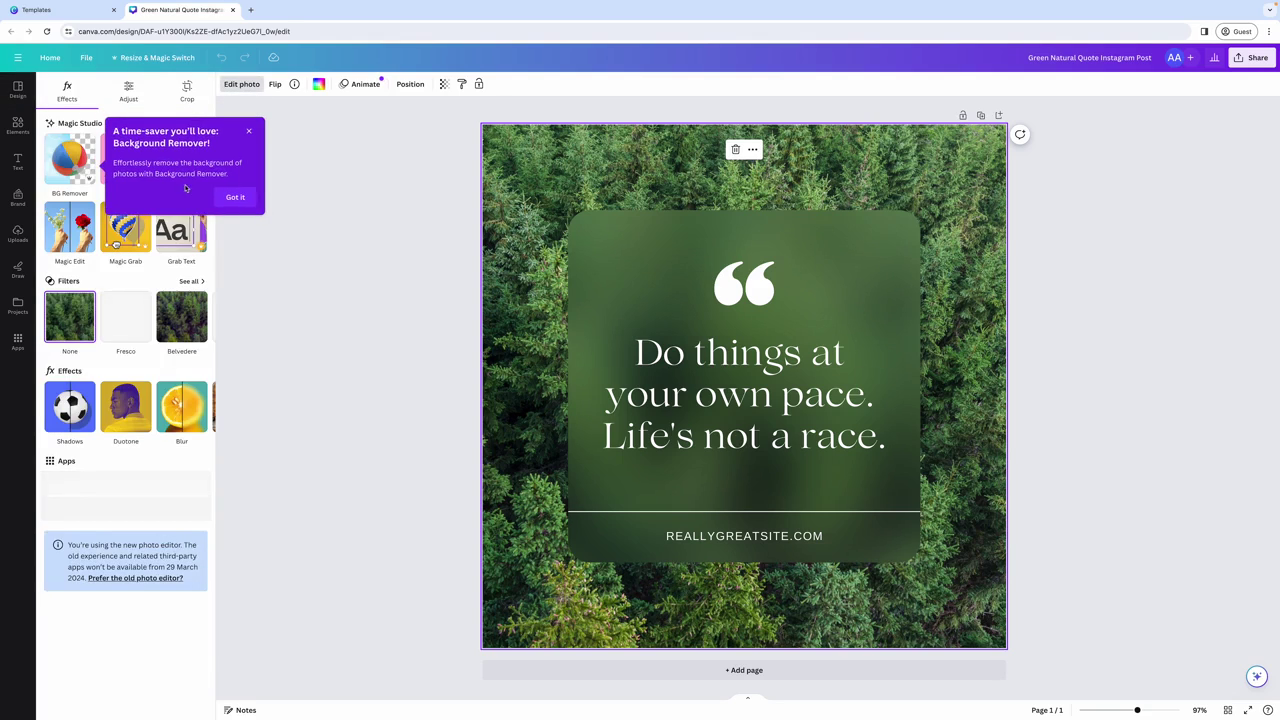
pyautogui.click(235, 197)
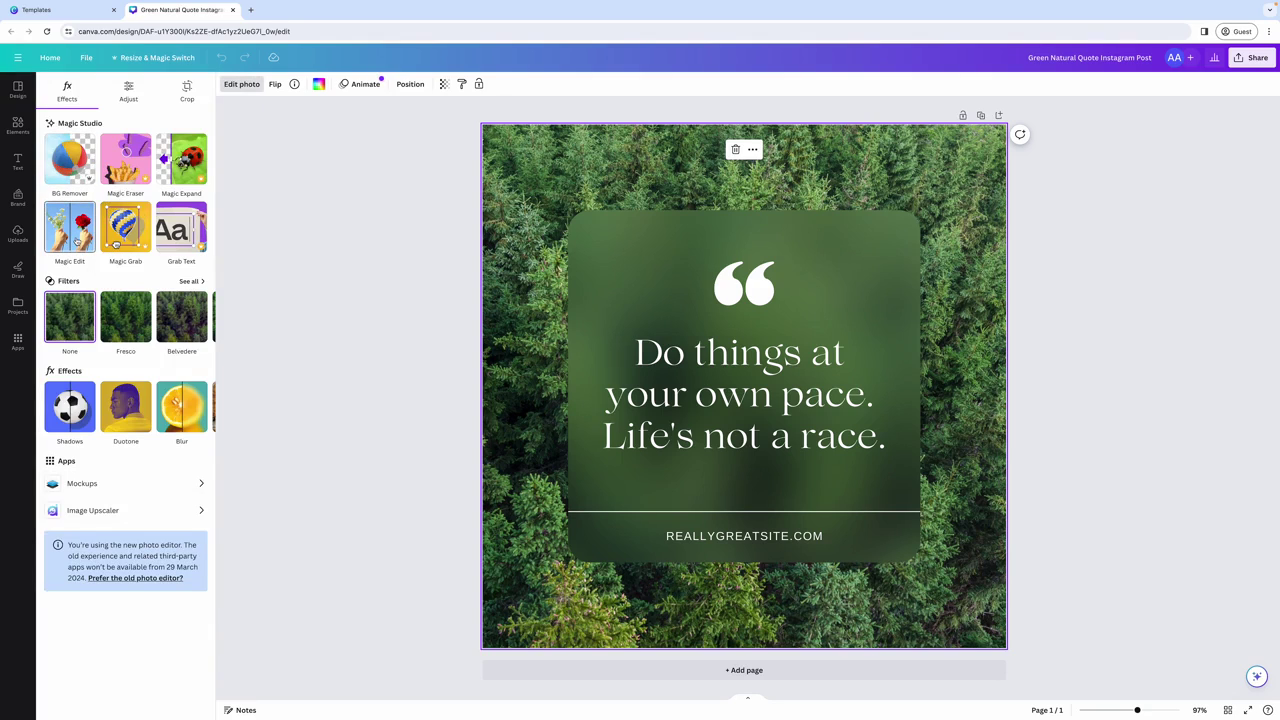
pyautogui.click(189, 281)
pyautogui.scroll(-3, 137, 400)
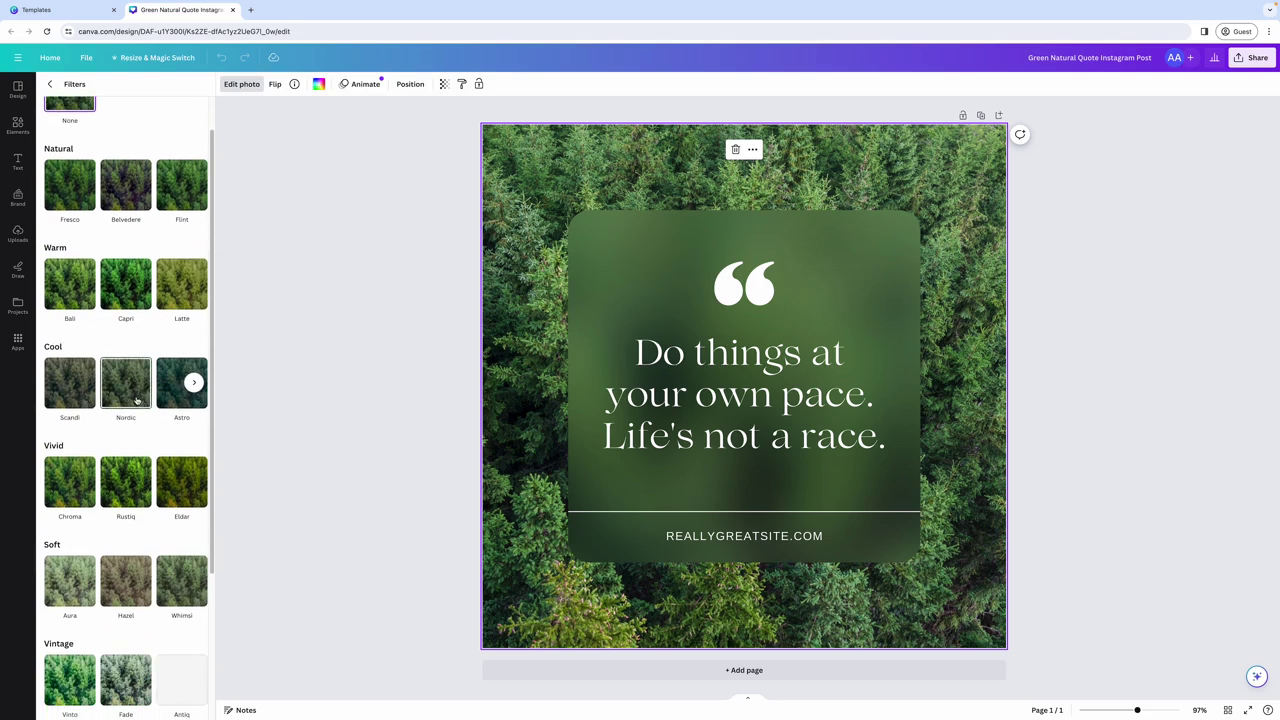
pyautogui.scroll(3, 137, 400)
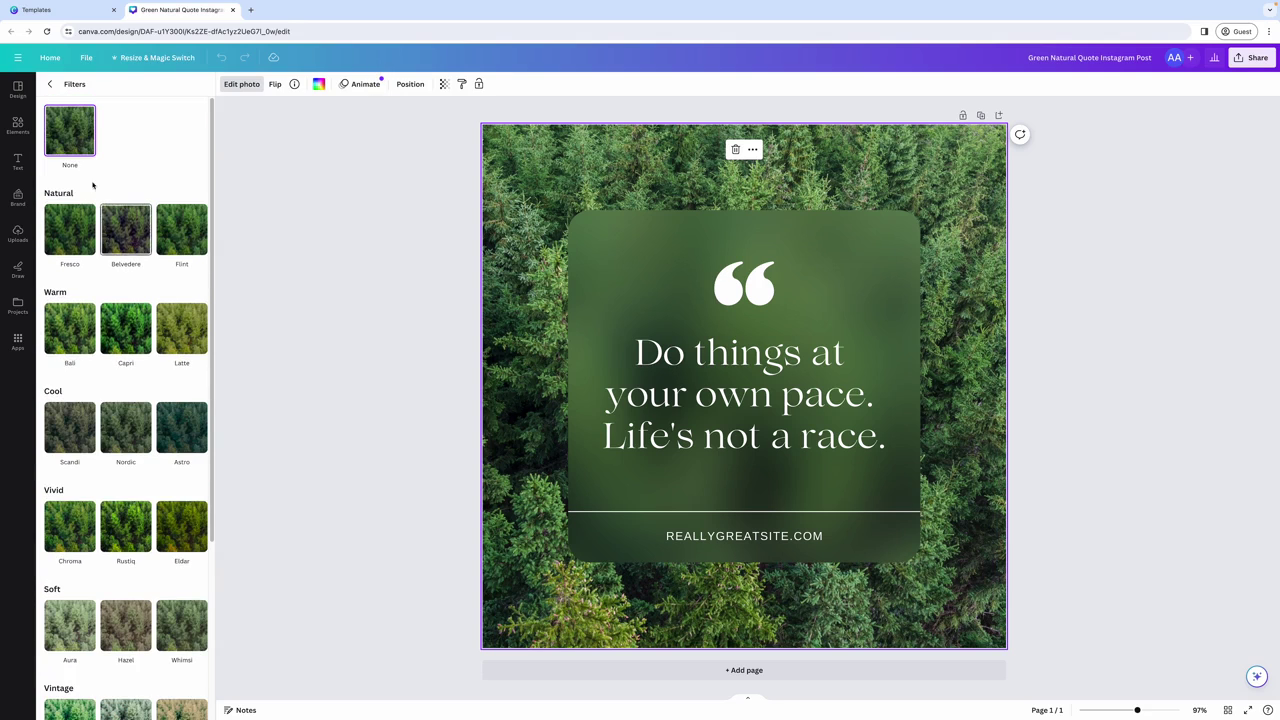
pyautogui.click(62, 84)
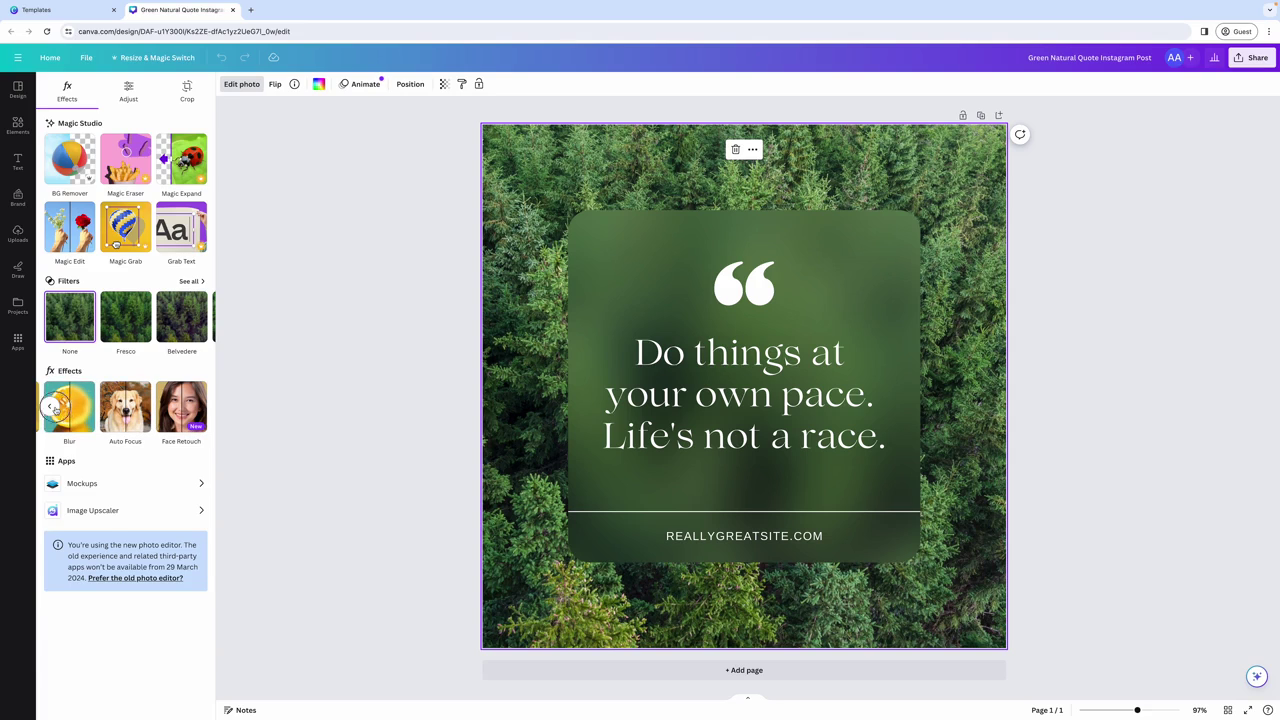
pyautogui.click(49, 405)
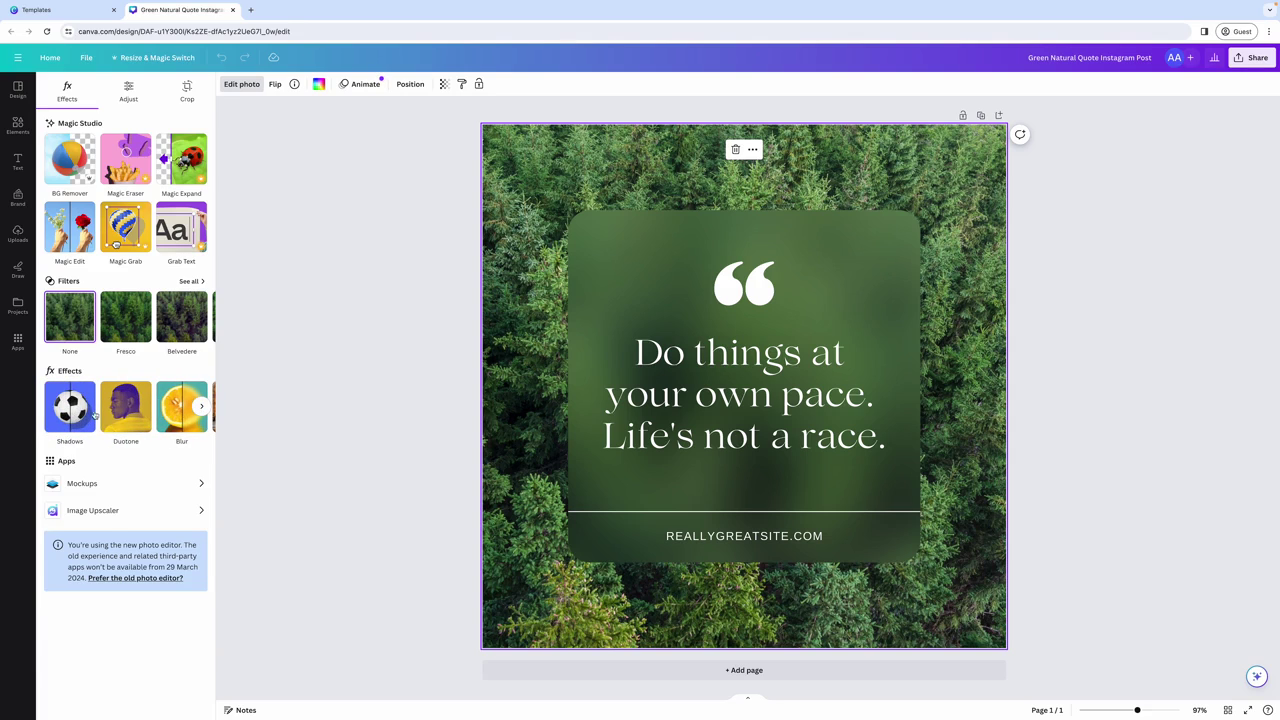
pyautogui.click(136, 98)
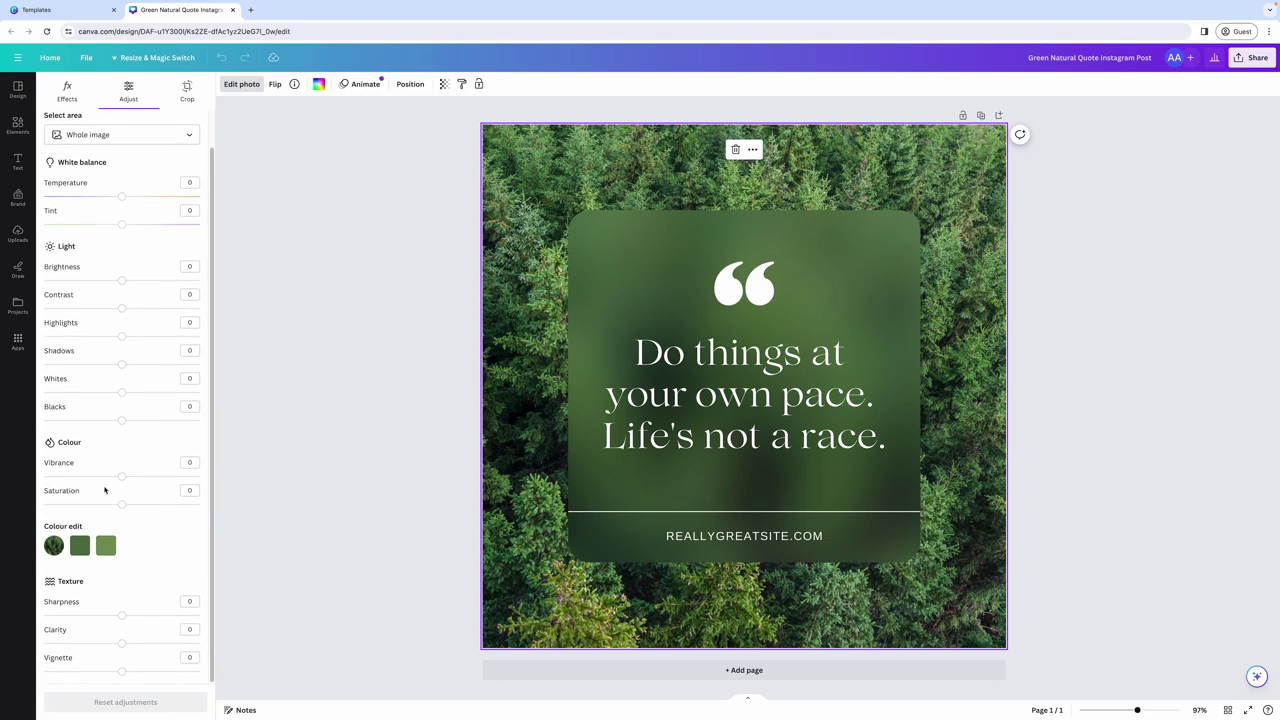
pyautogui.click(187, 90)
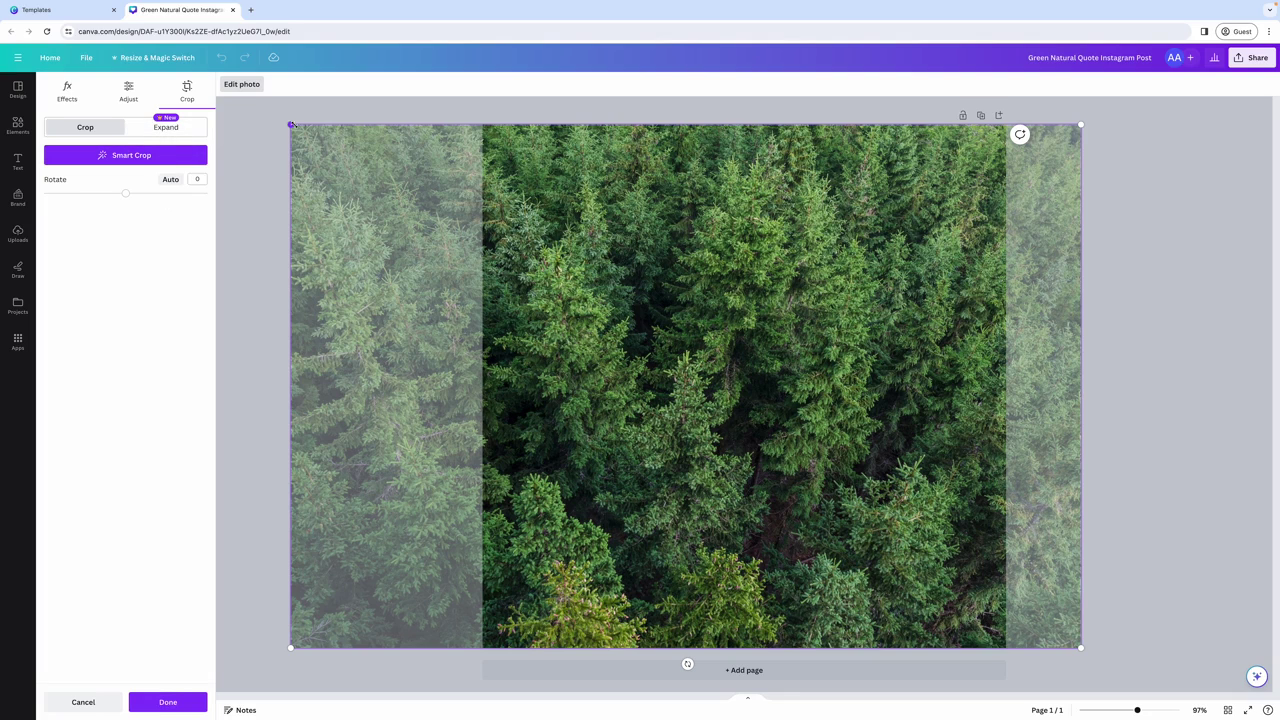
pyautogui.press('Escape')
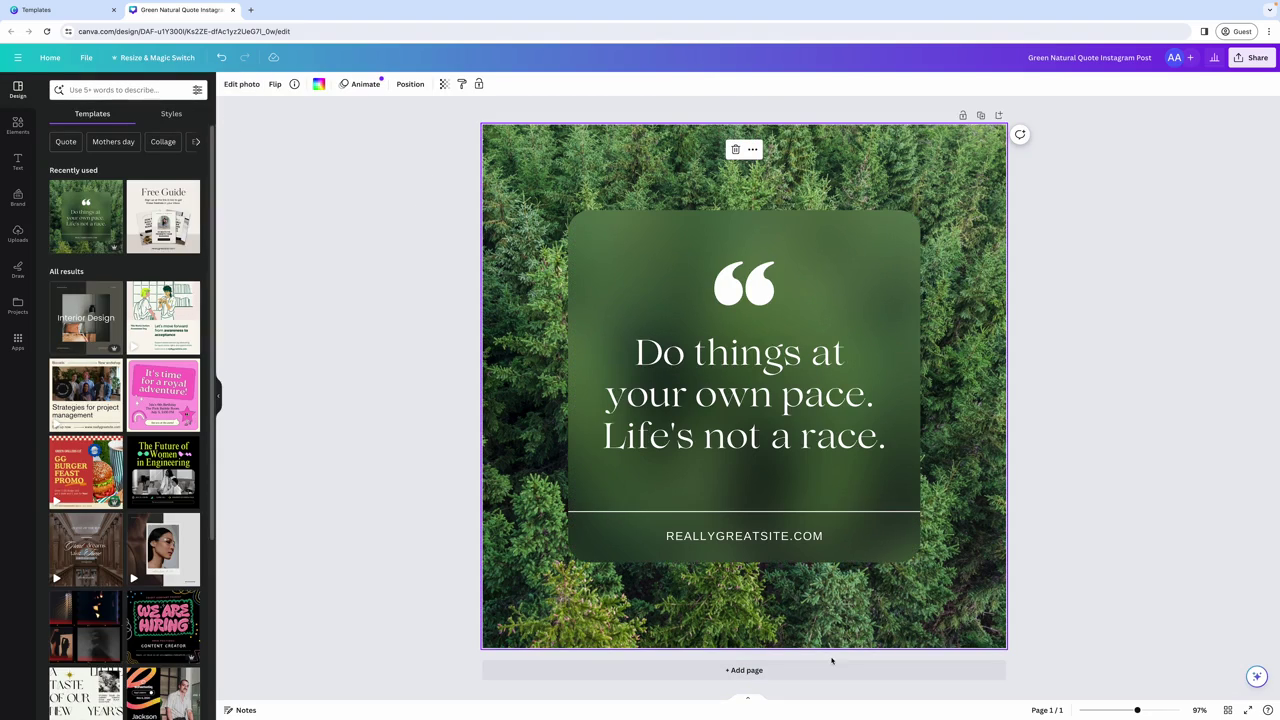
# Add a blank page 2 and place the recommended monstera leaf photo on it
pyautogui.click(831, 672)
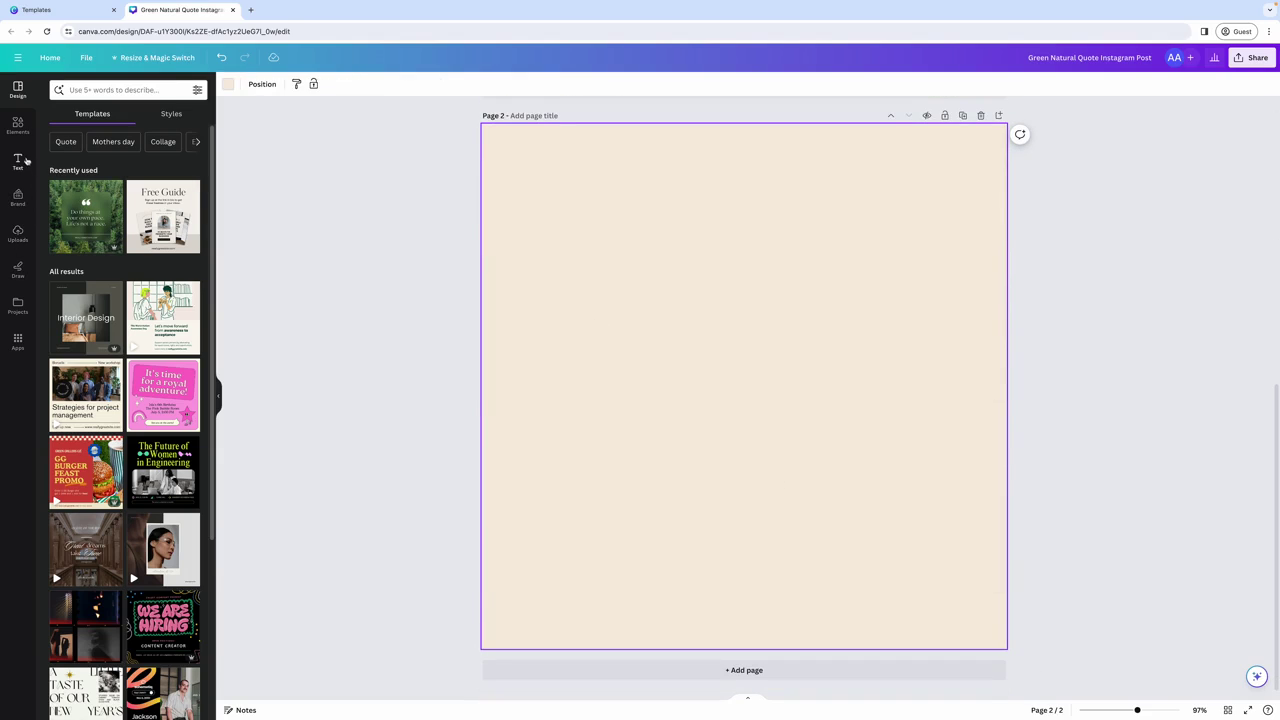
pyautogui.click(17, 124)
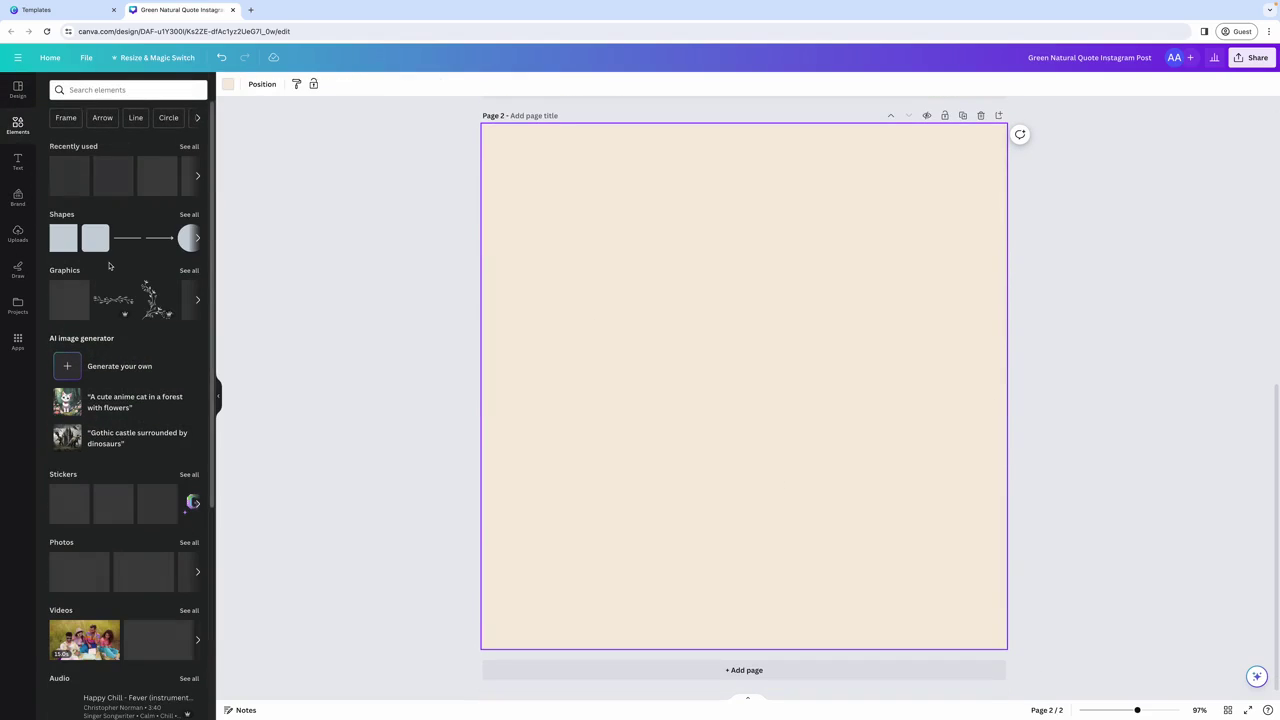
pyautogui.click(92, 147)
pyautogui.click(83, 184)
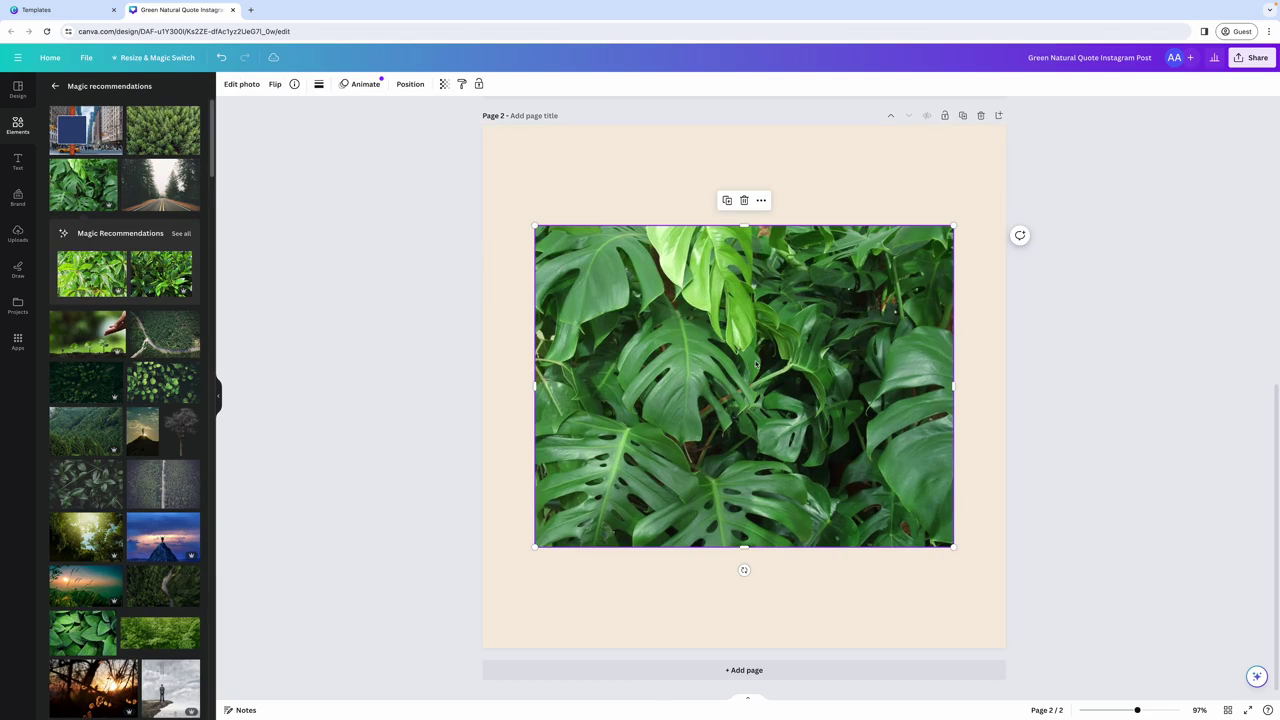
pyautogui.moveTo(697, 315); pyautogui.dragTo(697, 260)
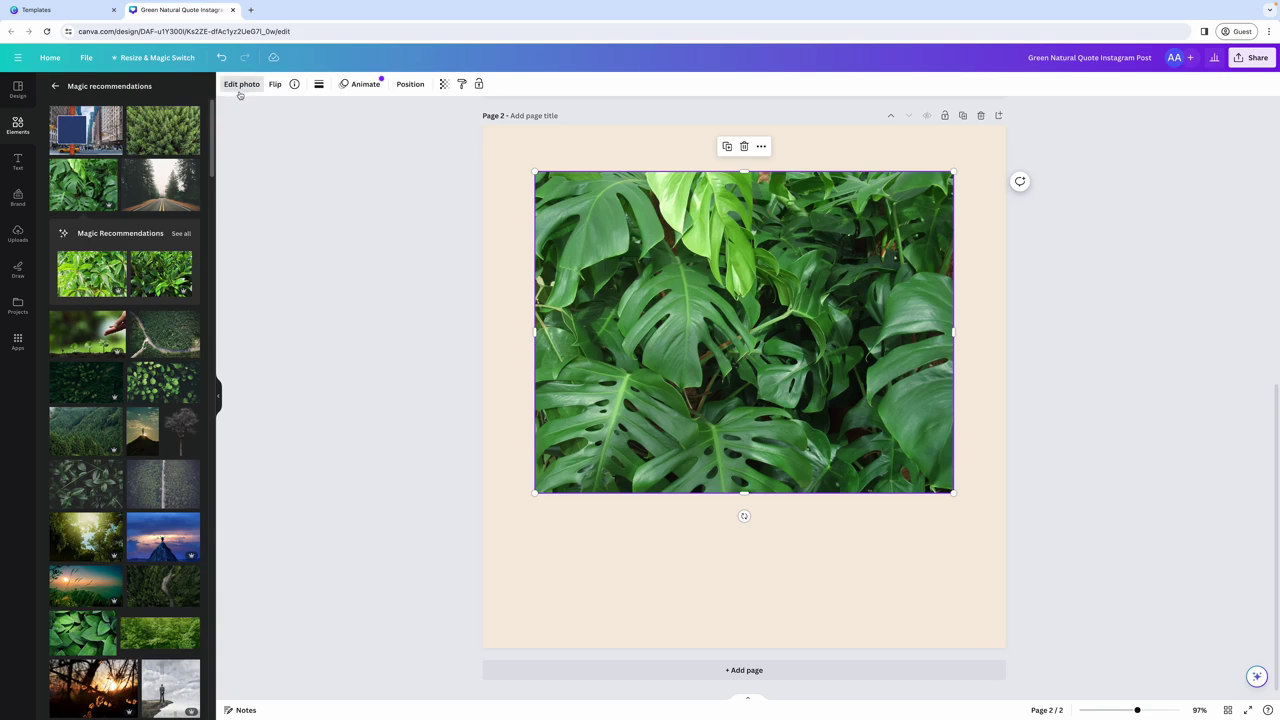
# Crop the monstera photo by adjusting its frame, then apply Smart Crop
pyautogui.click(240, 84)
pyautogui.click(186, 90)
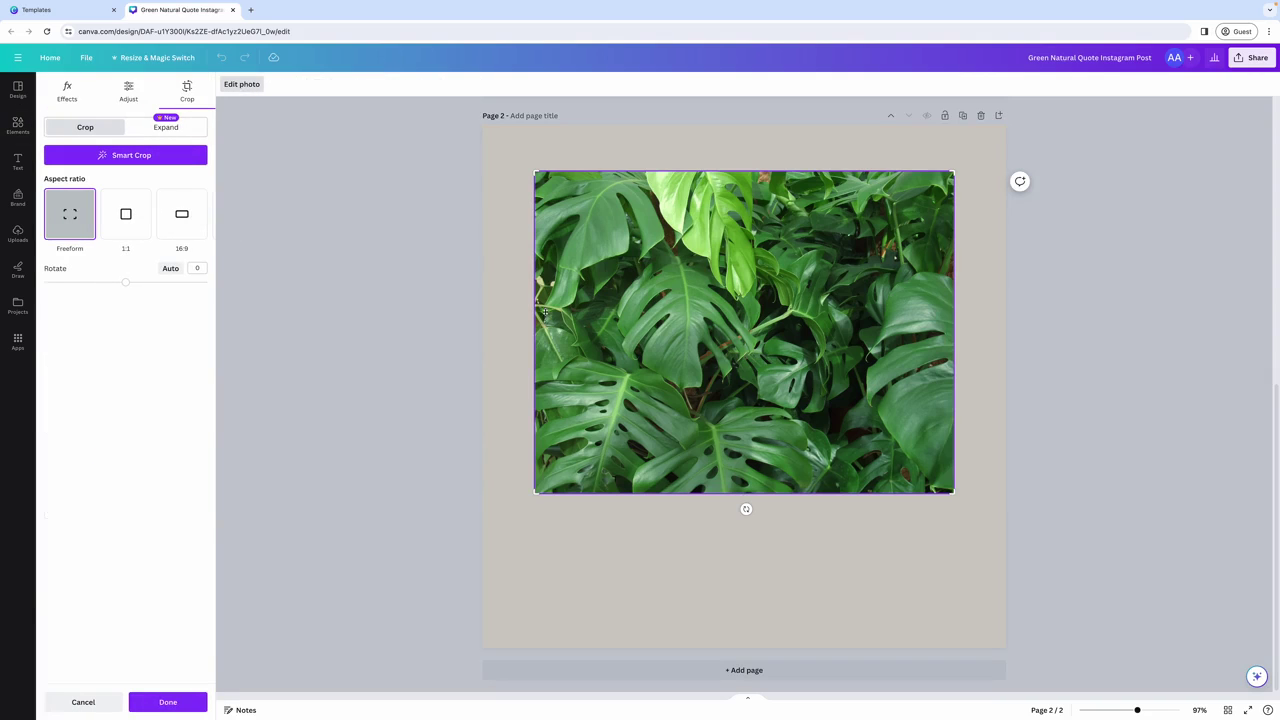
pyautogui.moveTo(948, 489); pyautogui.dragTo(914, 480)
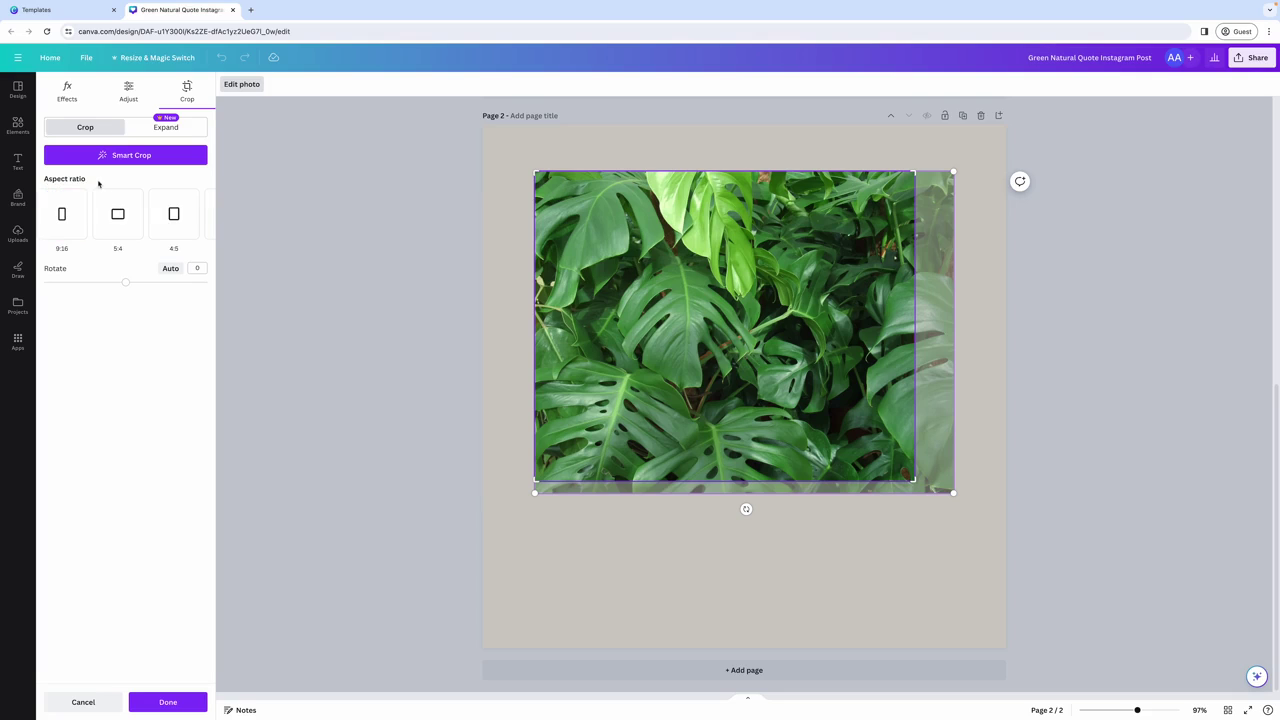
pyautogui.hscroll(3, 100, 205)
pyautogui.click(195, 157)
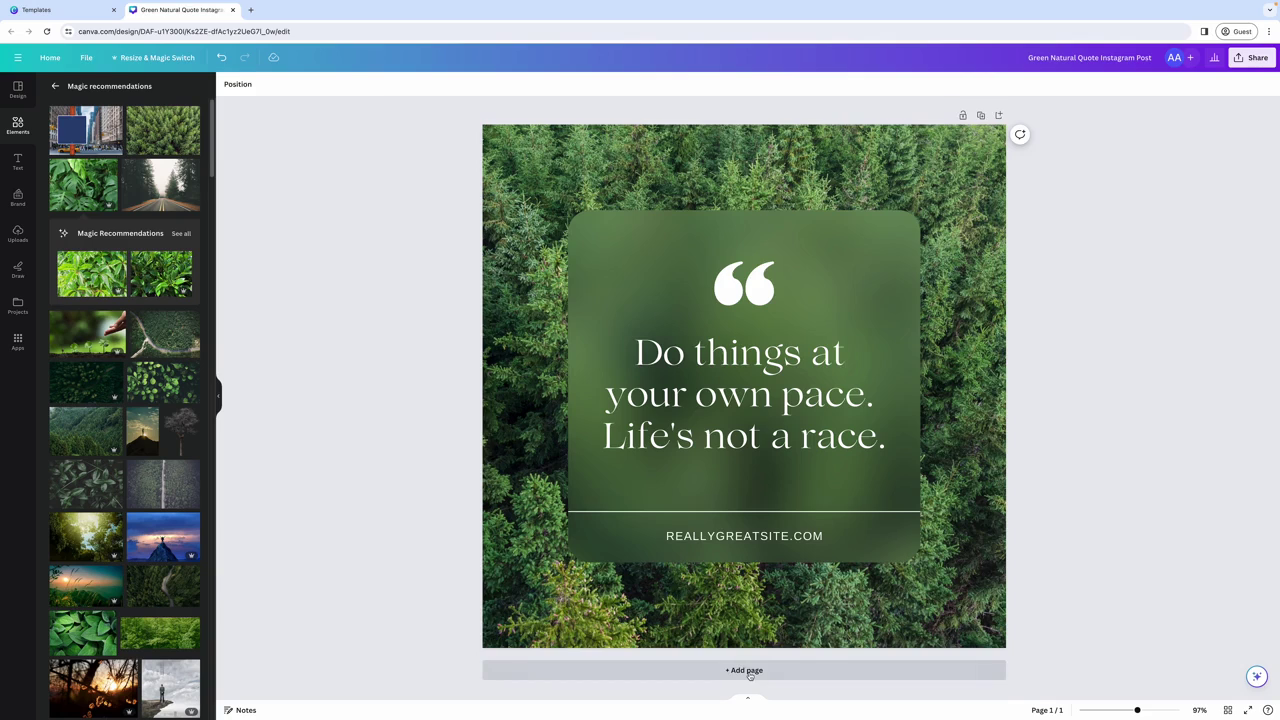
# Select the blank page 2 and return to the main Elements library categories
pyautogui.scroll(-5, 731, 634)
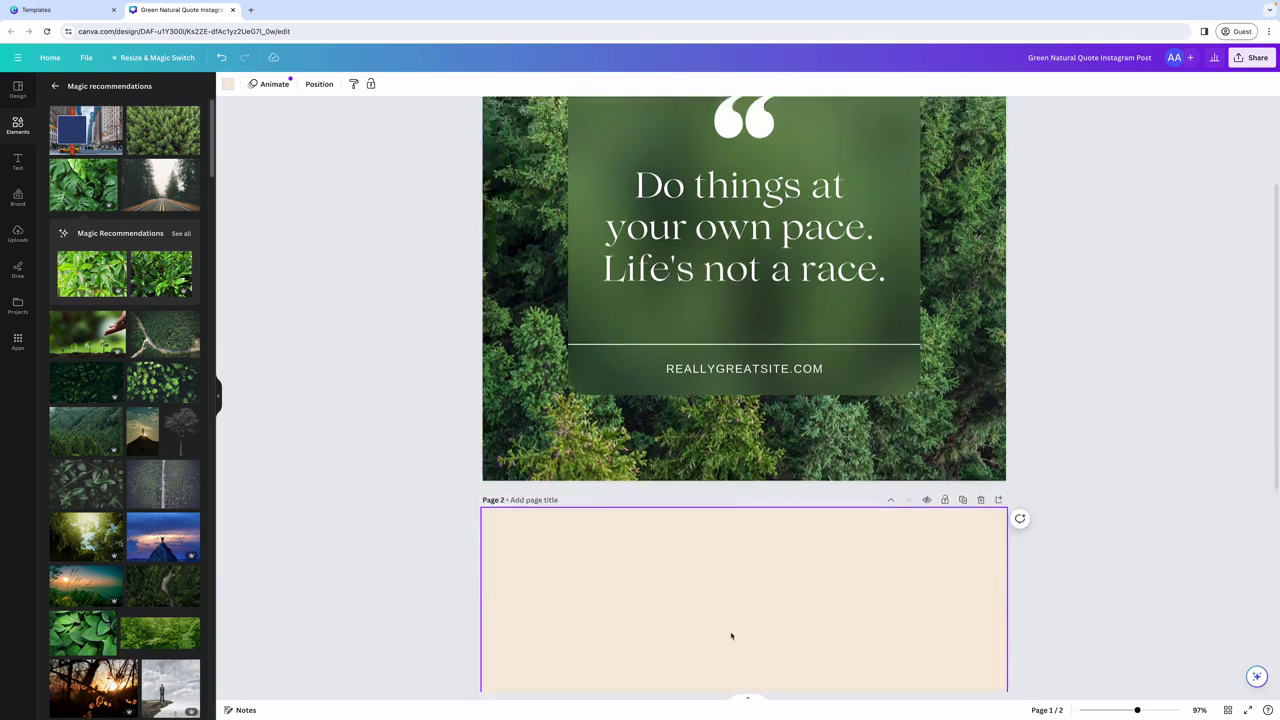
pyautogui.click(654, 374)
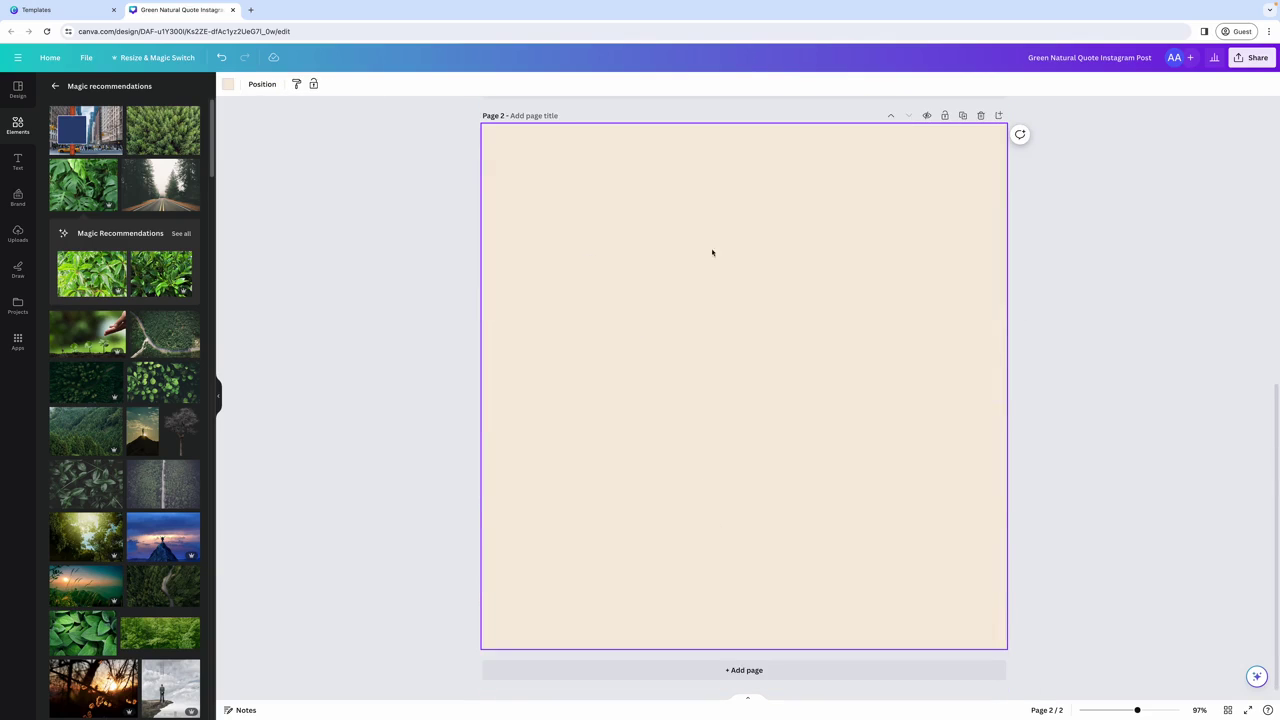
pyautogui.scroll(4, 712, 252)
pyautogui.scroll(-4, 752, 550)
pyautogui.click(17, 124)
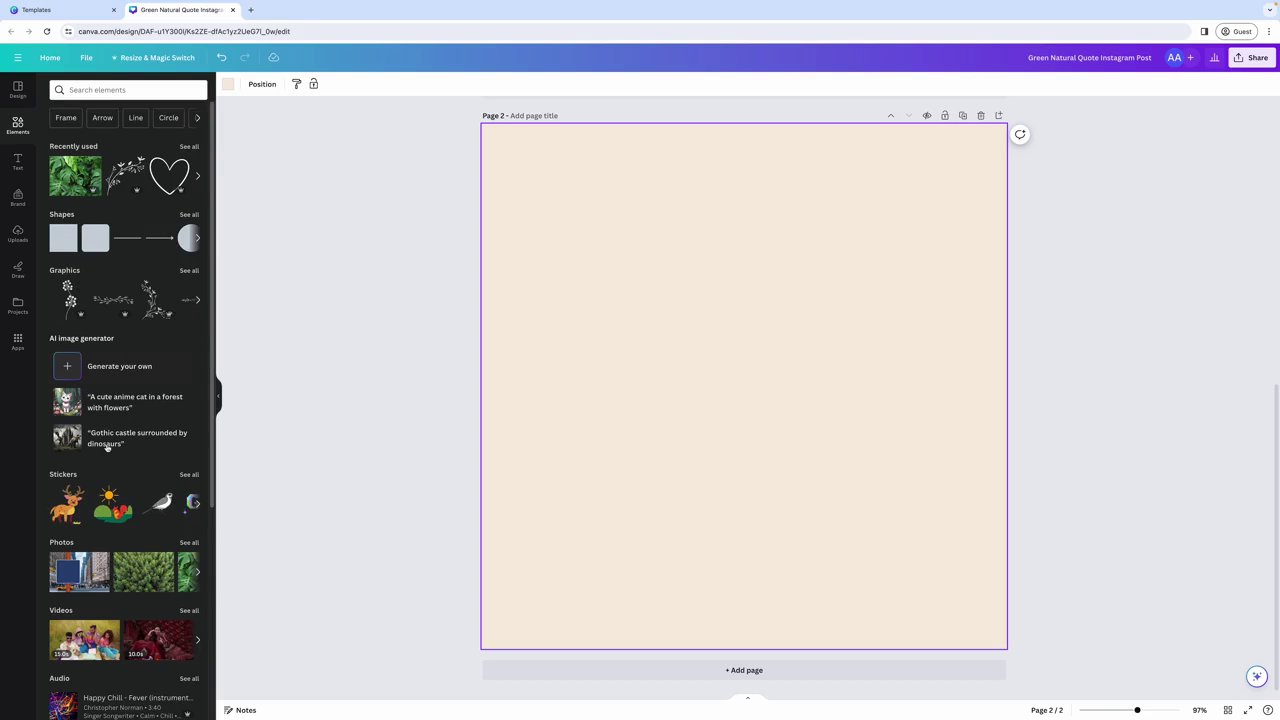
pyautogui.scroll(-5, 111, 565)
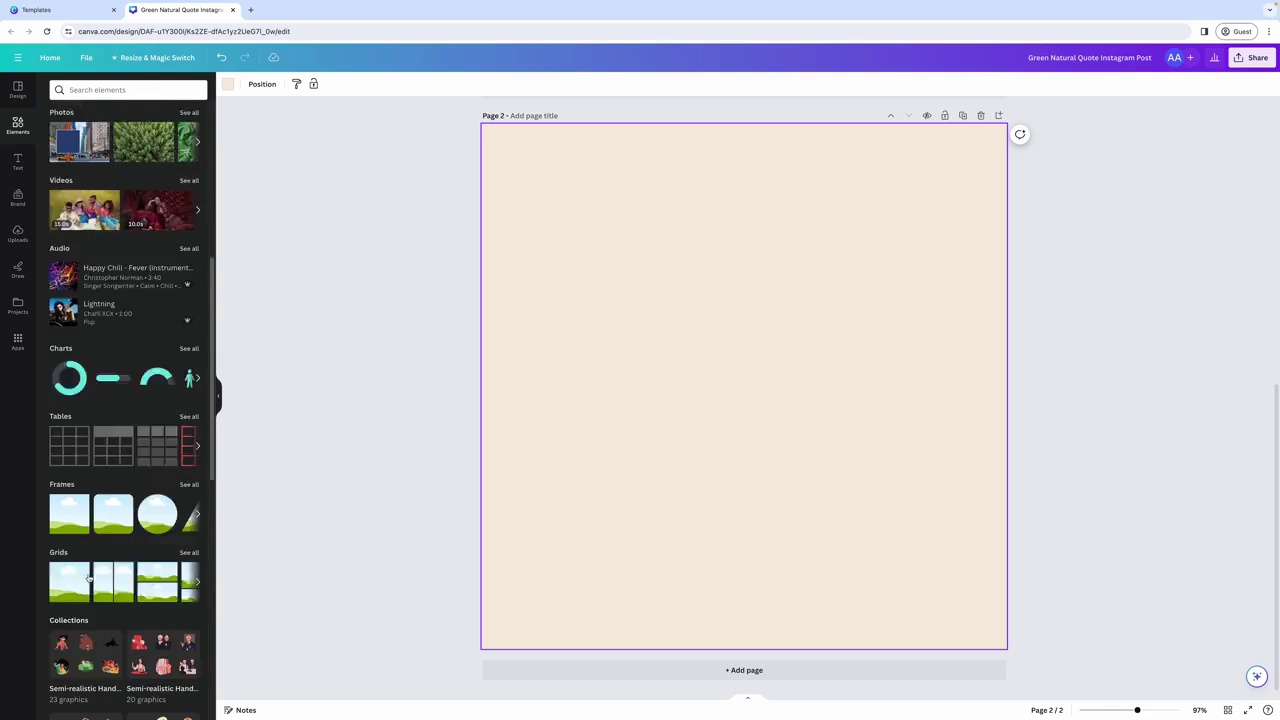
pyautogui.scroll(5, 111, 437)
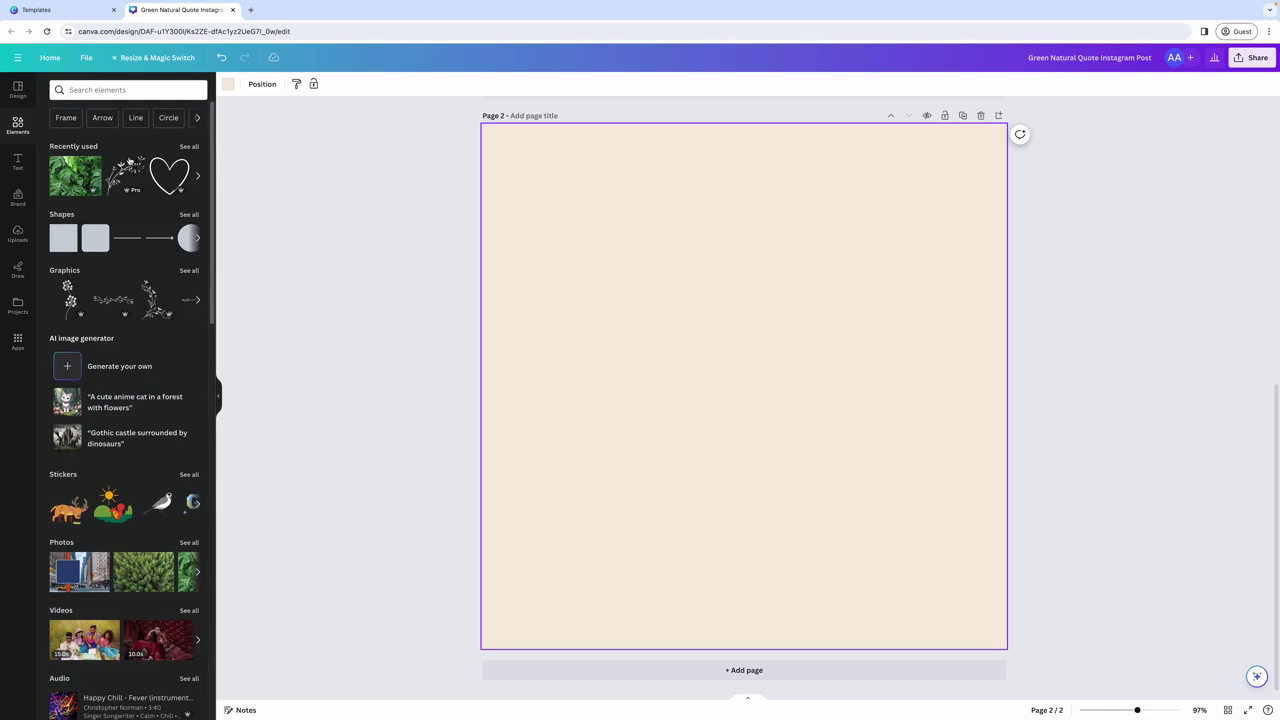
# Search elements for 'flower' and show all the Graphics results
pyautogui.click(133, 89)
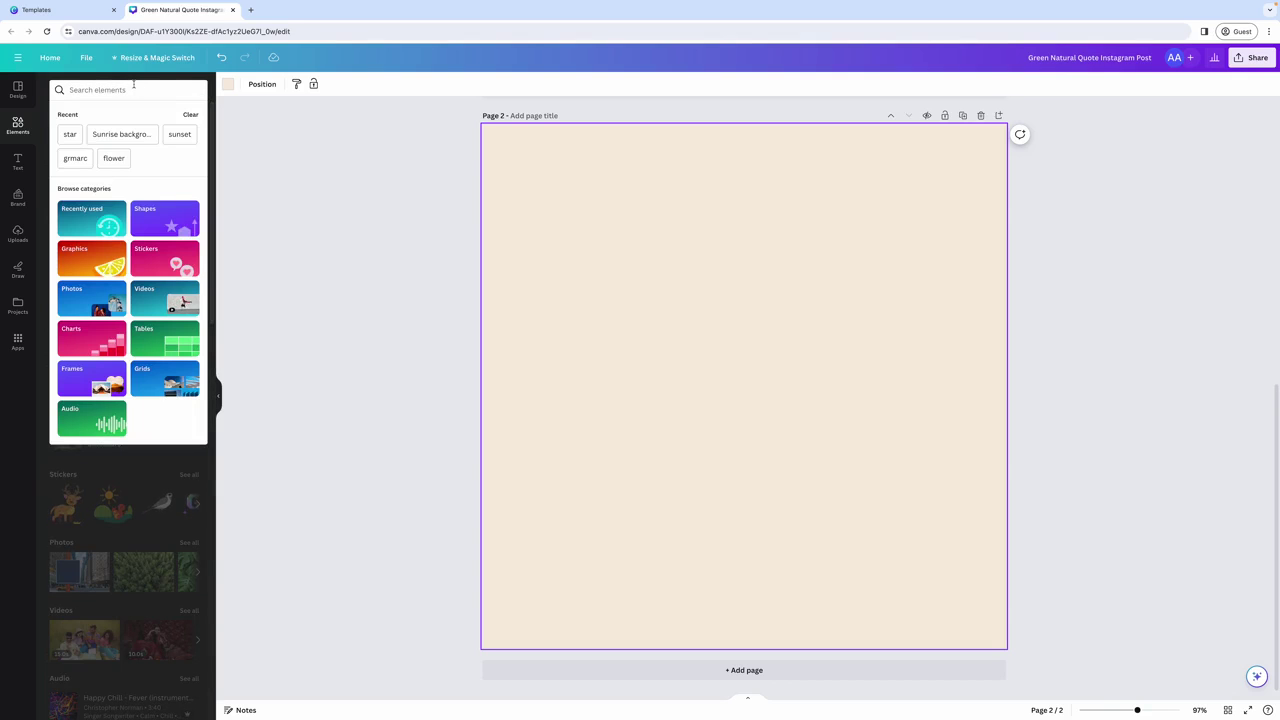
pyautogui.write('flower')
pyautogui.press('Return')
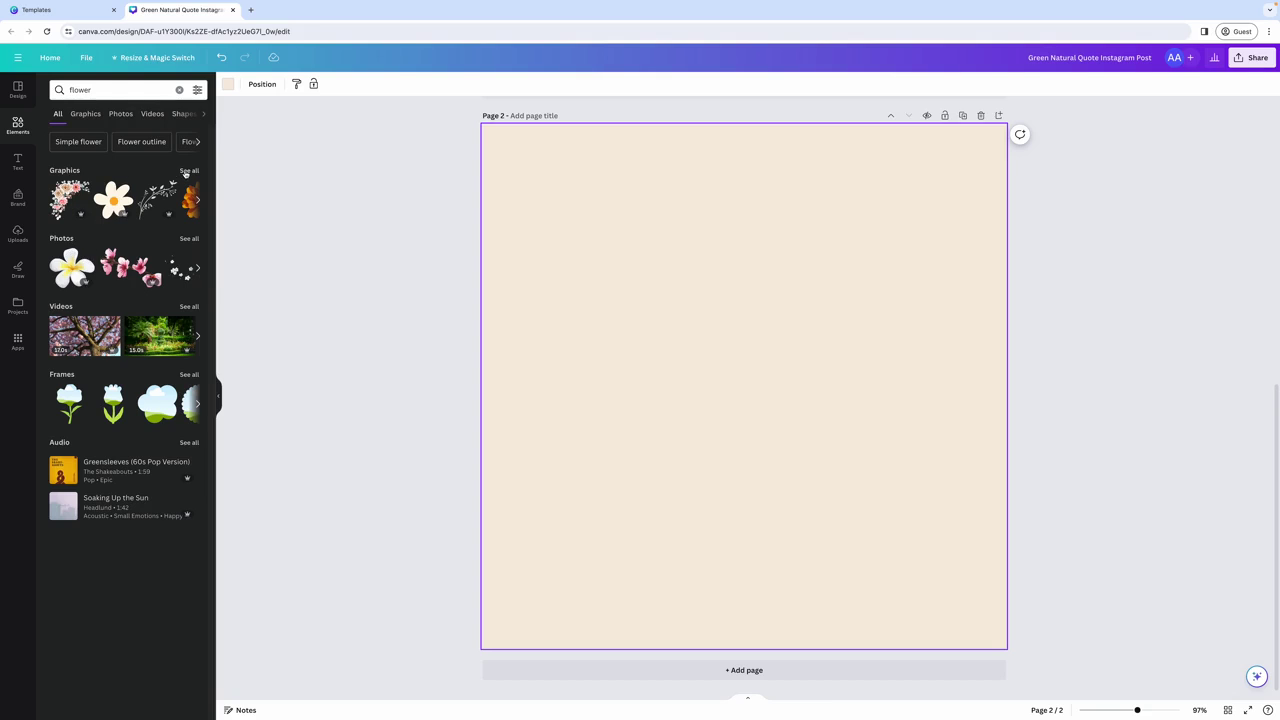
pyautogui.click(187, 170)
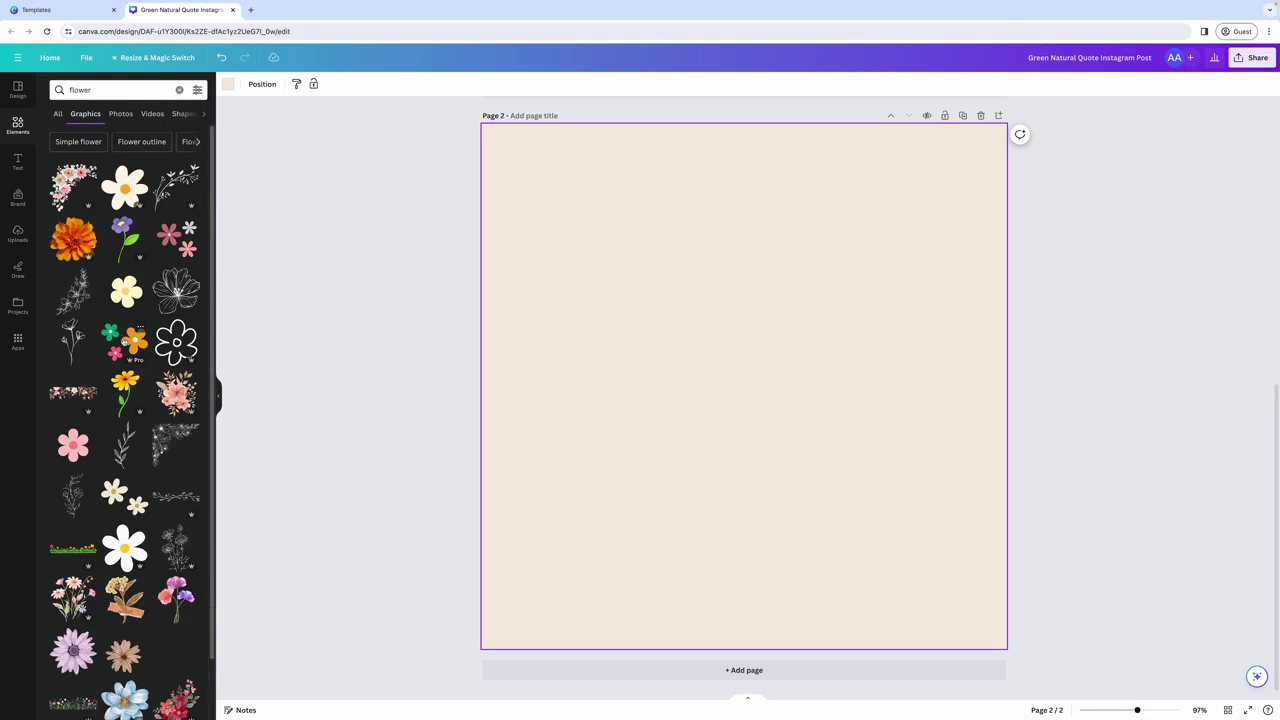
pyautogui.scroll(-1, 126, 341)
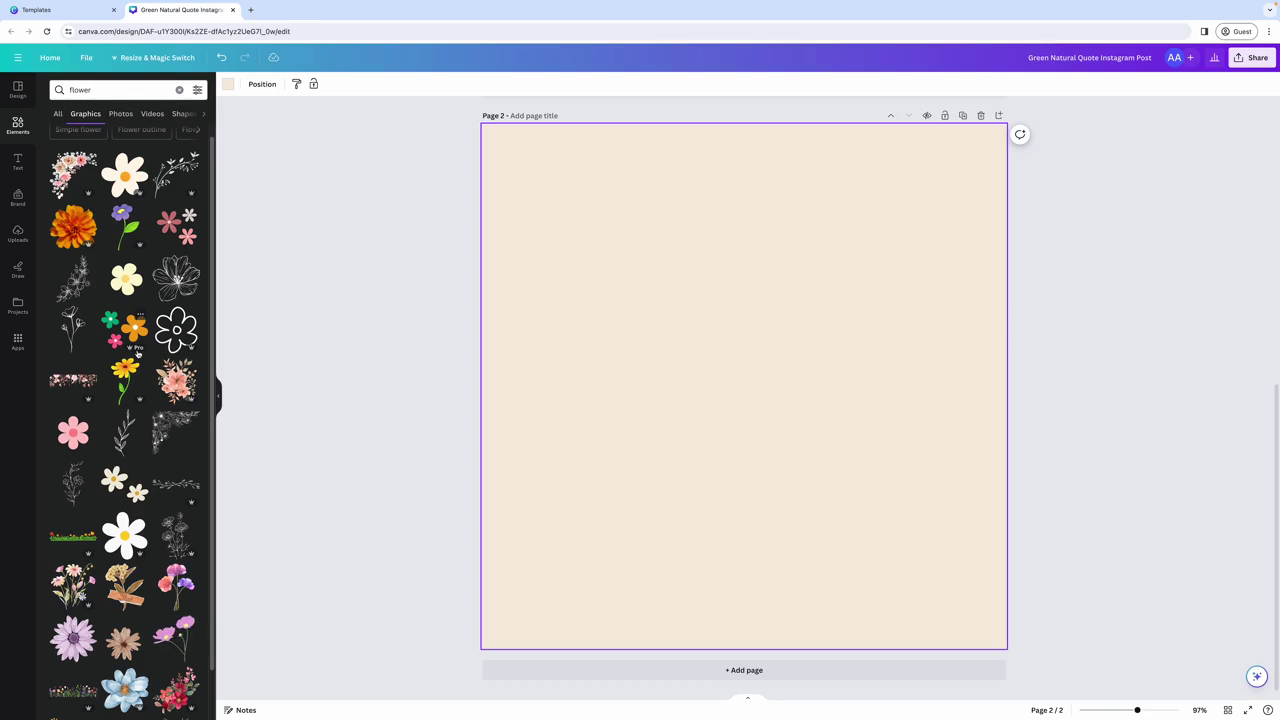
# Add the green, orange and pink three-flower graphic and move it toward the top-left
pyautogui.click(137, 344)
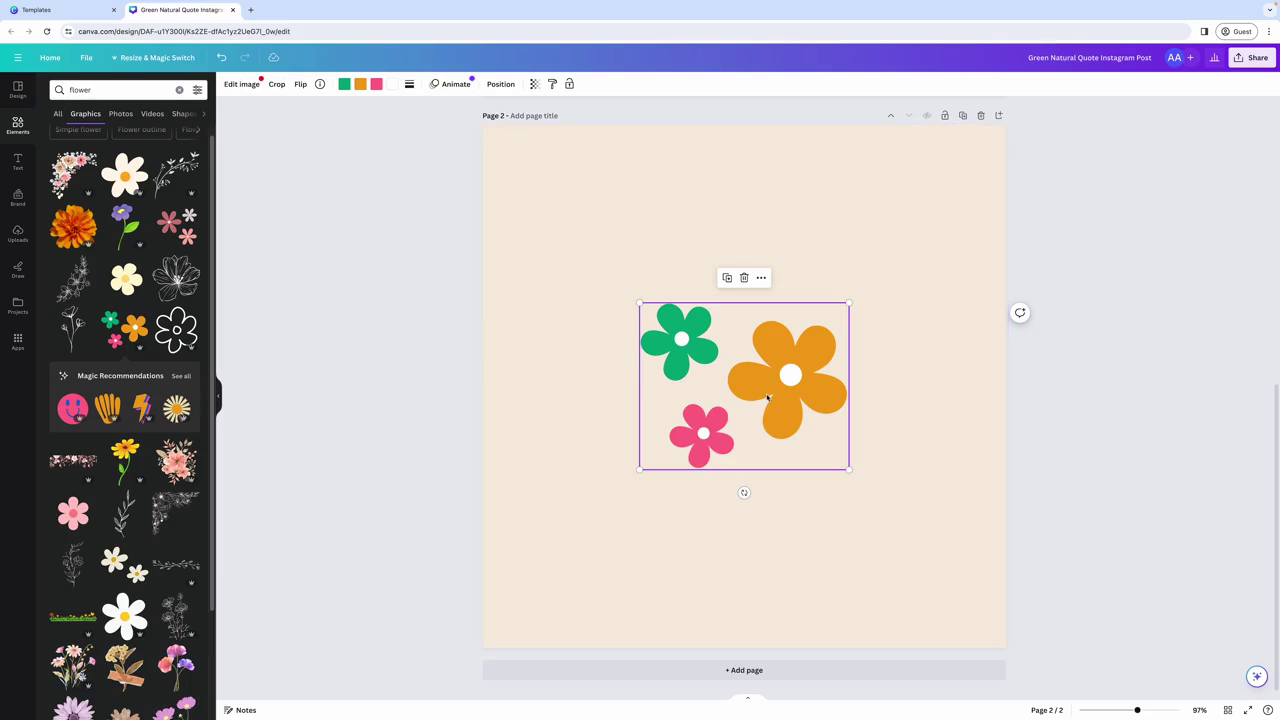
pyautogui.moveTo(767, 397); pyautogui.dragTo(715, 271)
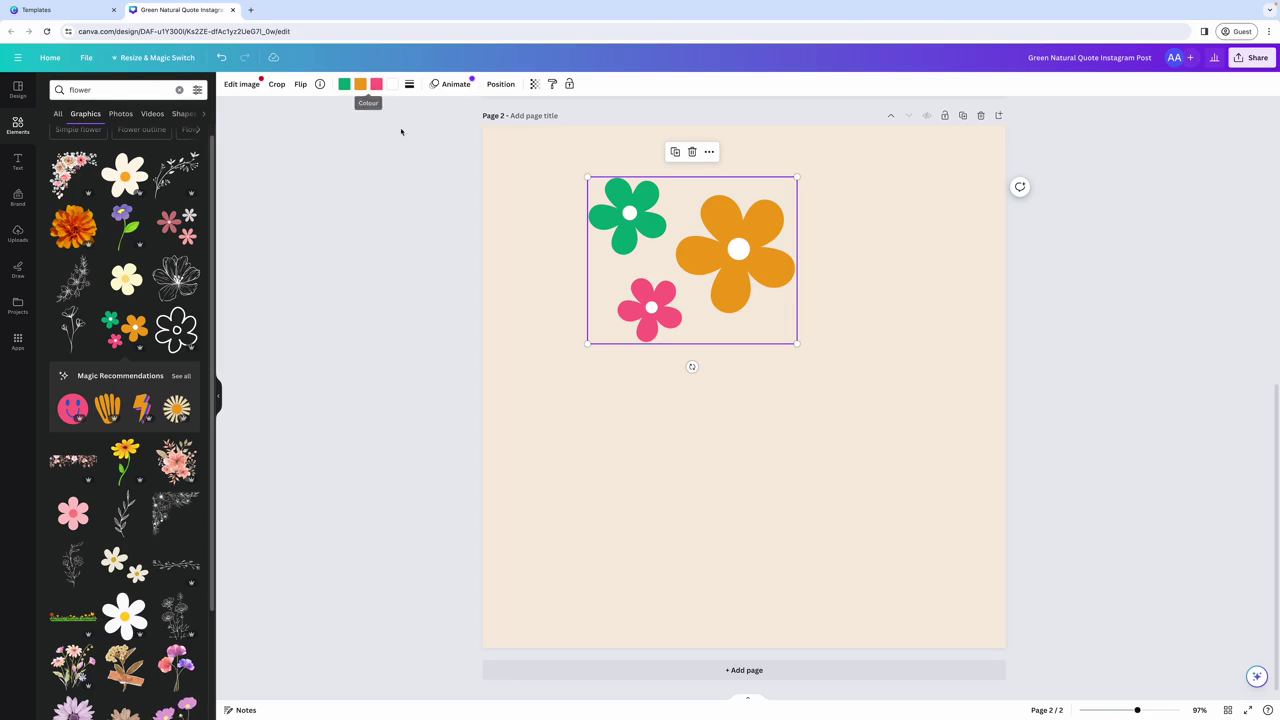
pyautogui.click(583, 383)
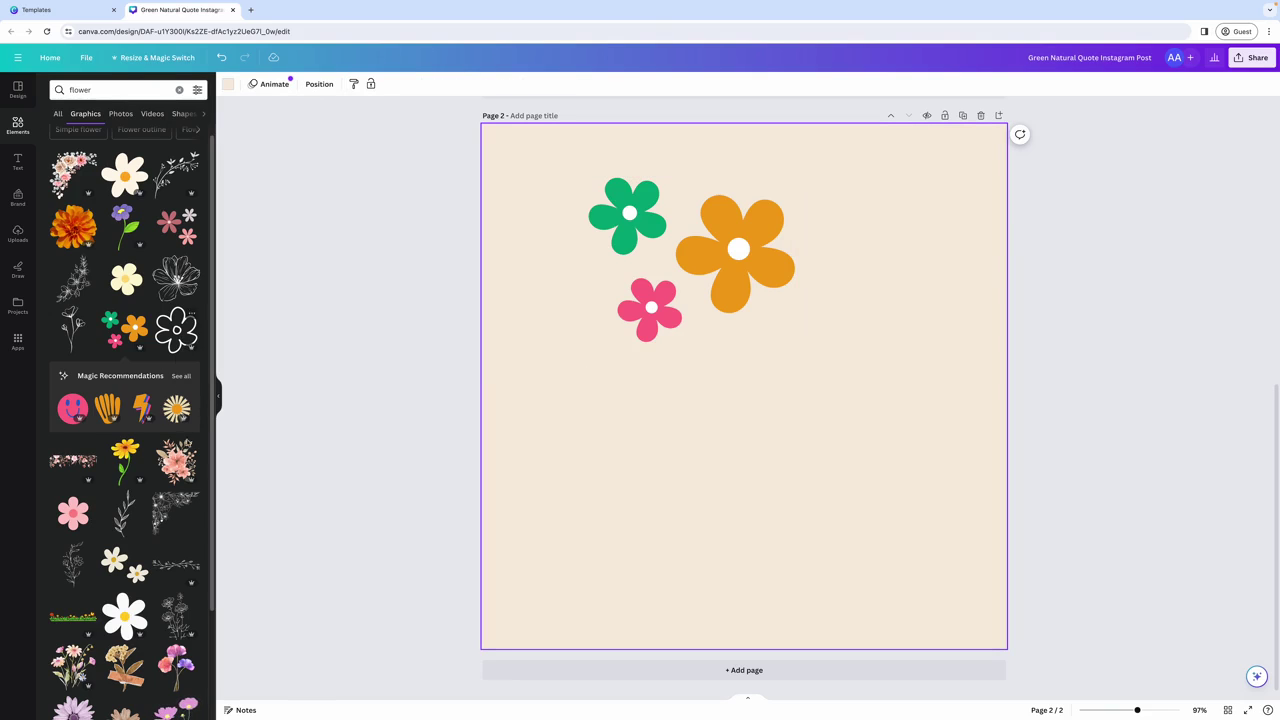
# Add the watercolour pink floral, shrink and nudge it, then delete it
pyautogui.click(179, 467)
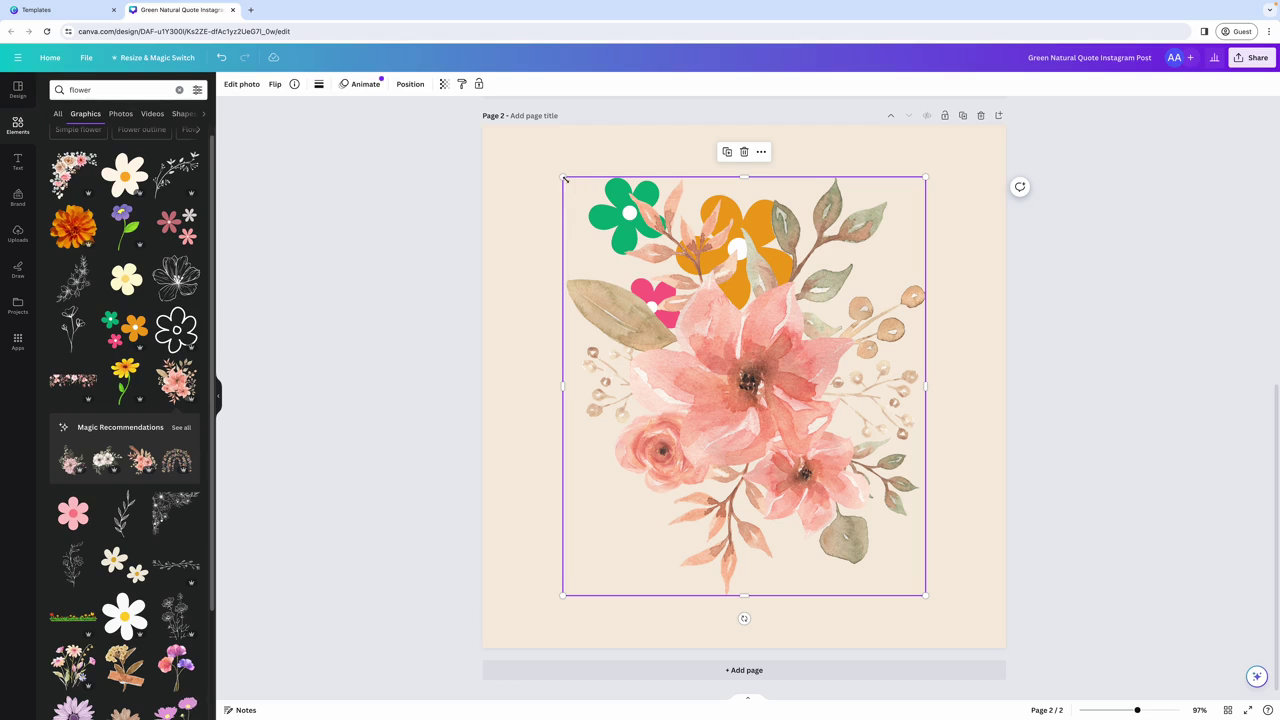
pyautogui.moveTo(565, 179); pyautogui.dragTo(725, 365)
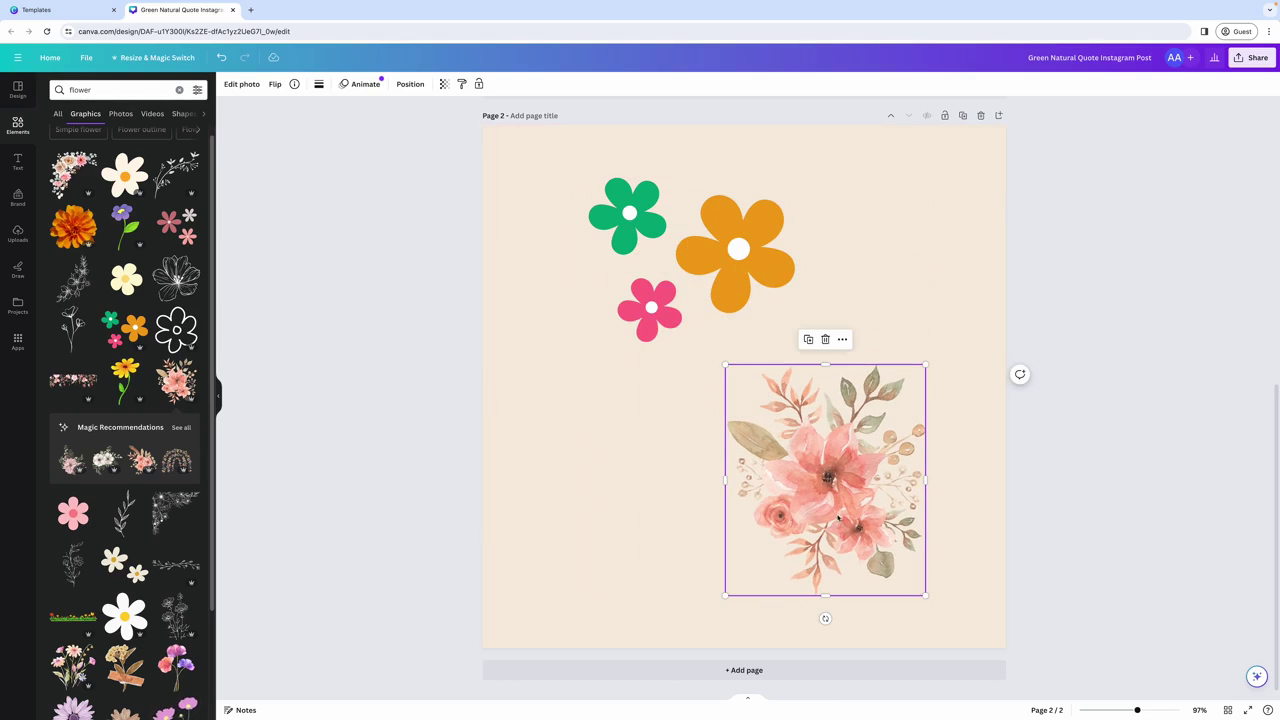
pyautogui.moveTo(838, 518); pyautogui.dragTo(832, 492)
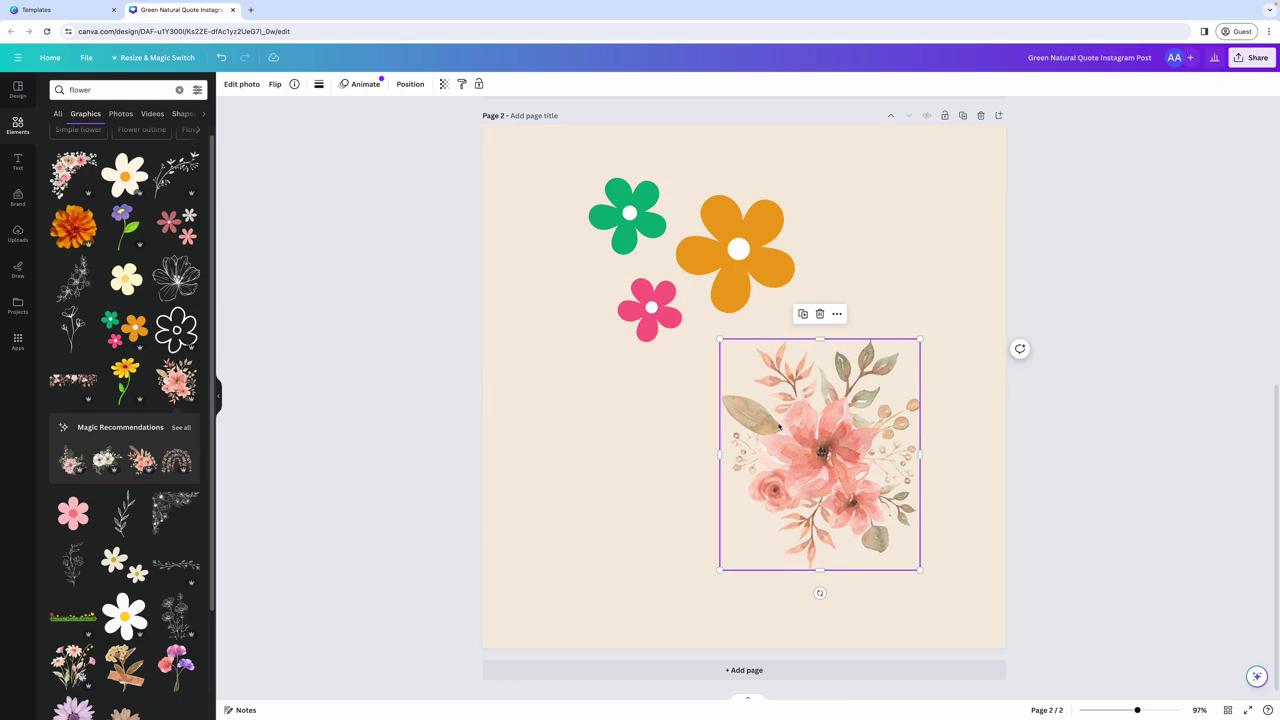
pyautogui.press('Delete')
pyautogui.click(628, 251)
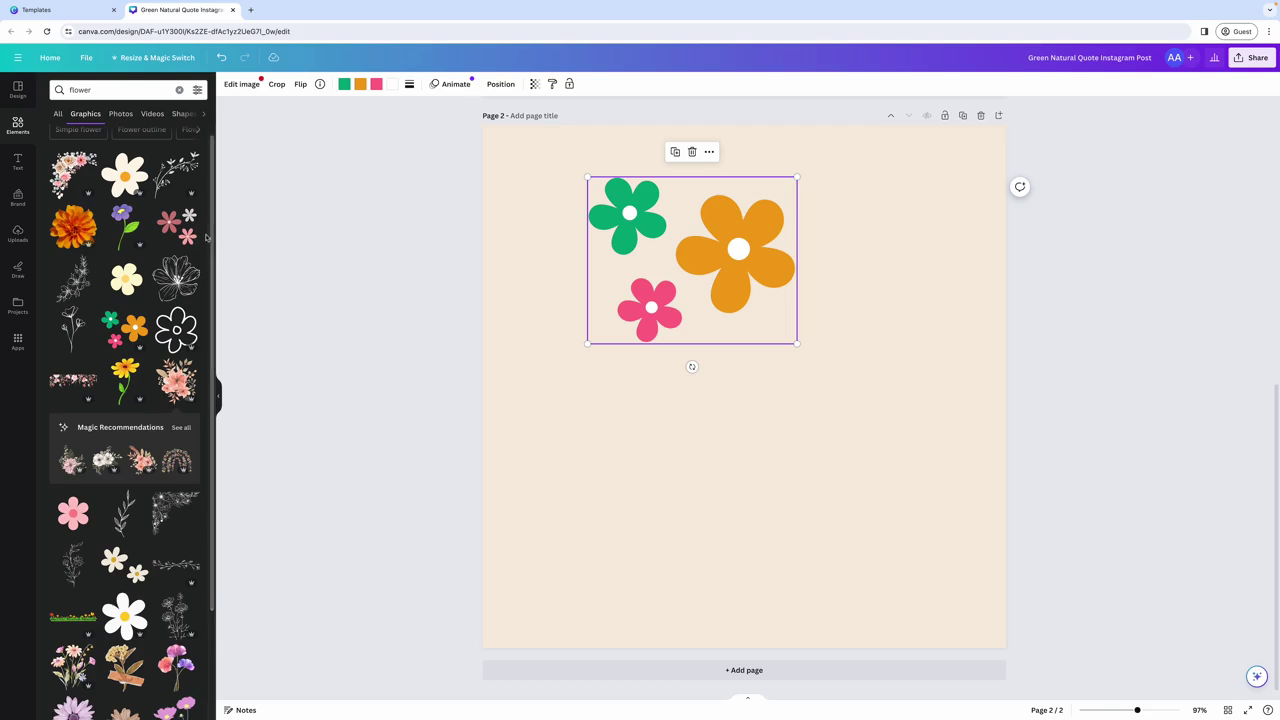
# Show all matching recommendations and add a floral wreath, moved lower-left
pyautogui.scroll(-2, 118, 355)
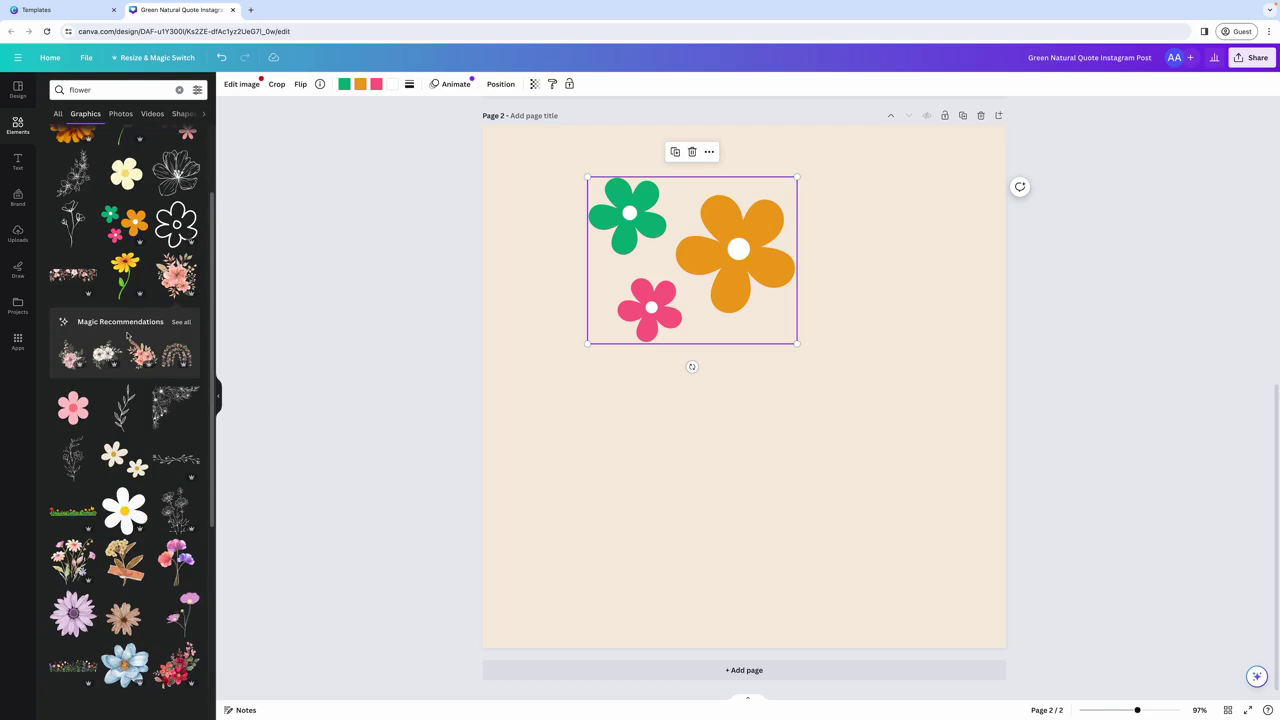
pyautogui.click(181, 322)
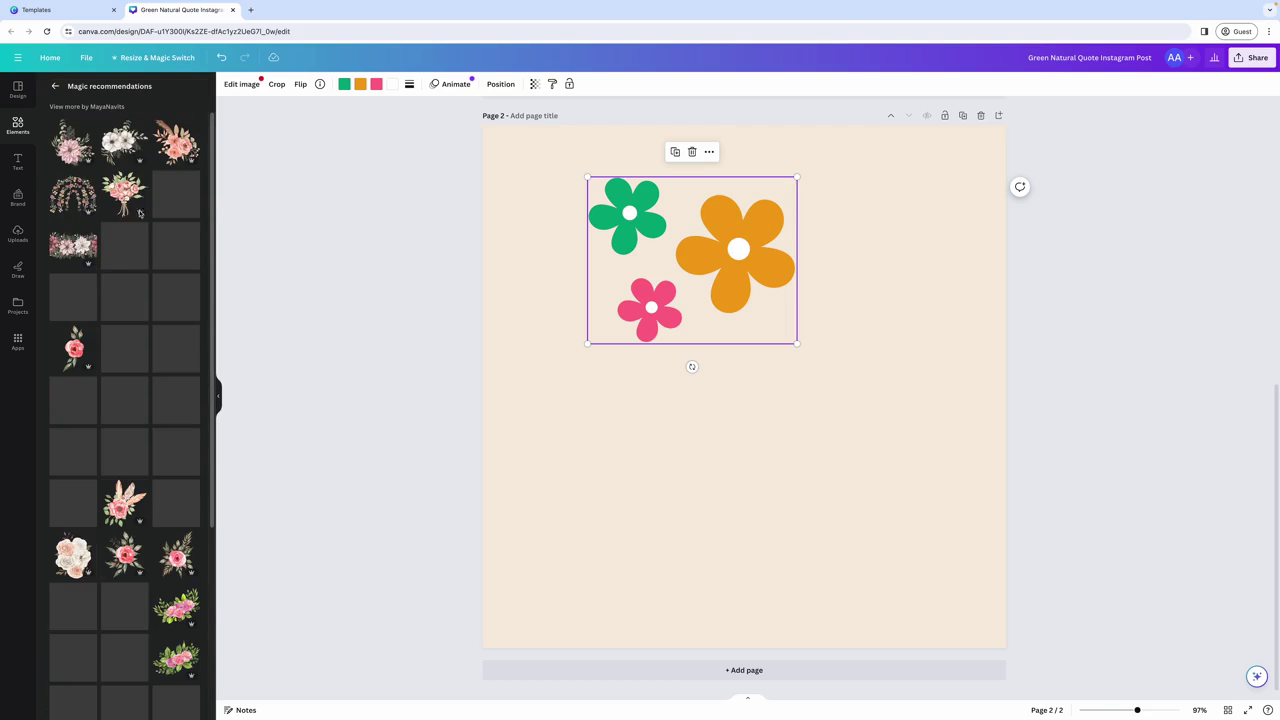
pyautogui.scroll(-1, 155, 310)
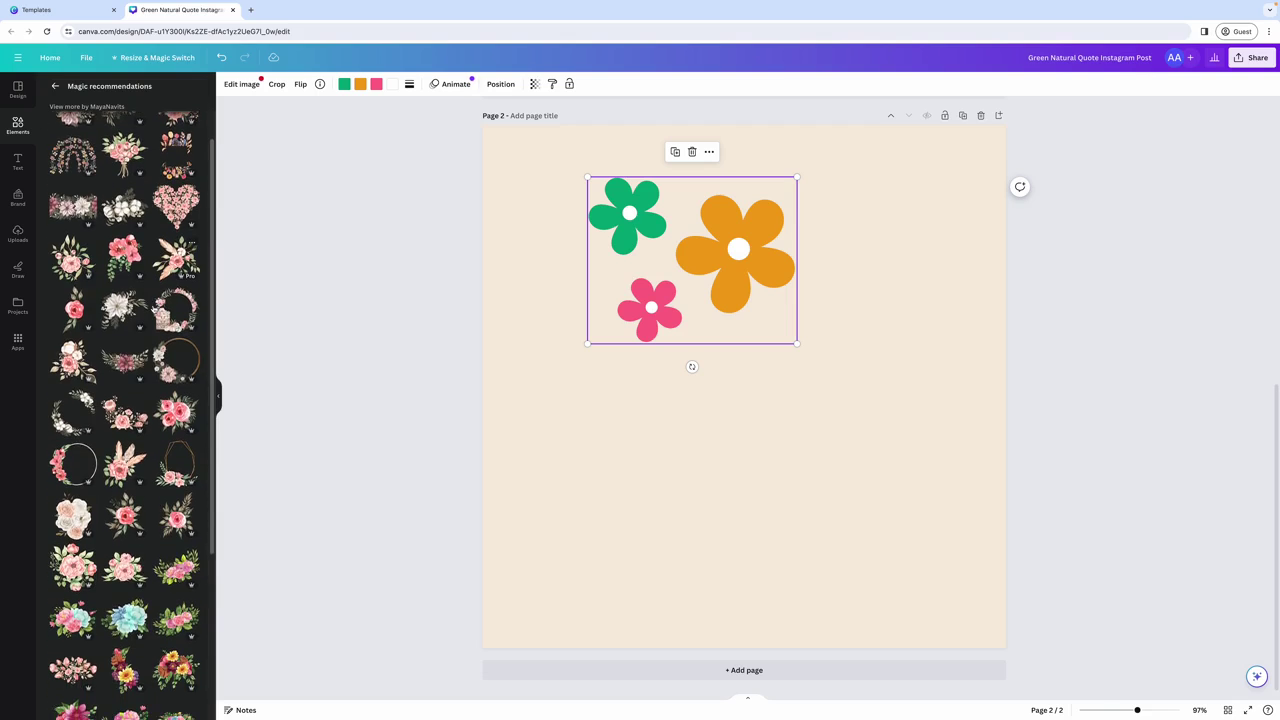
pyautogui.scroll(1, 155, 310)
pyautogui.scroll(-3, 150, 330)
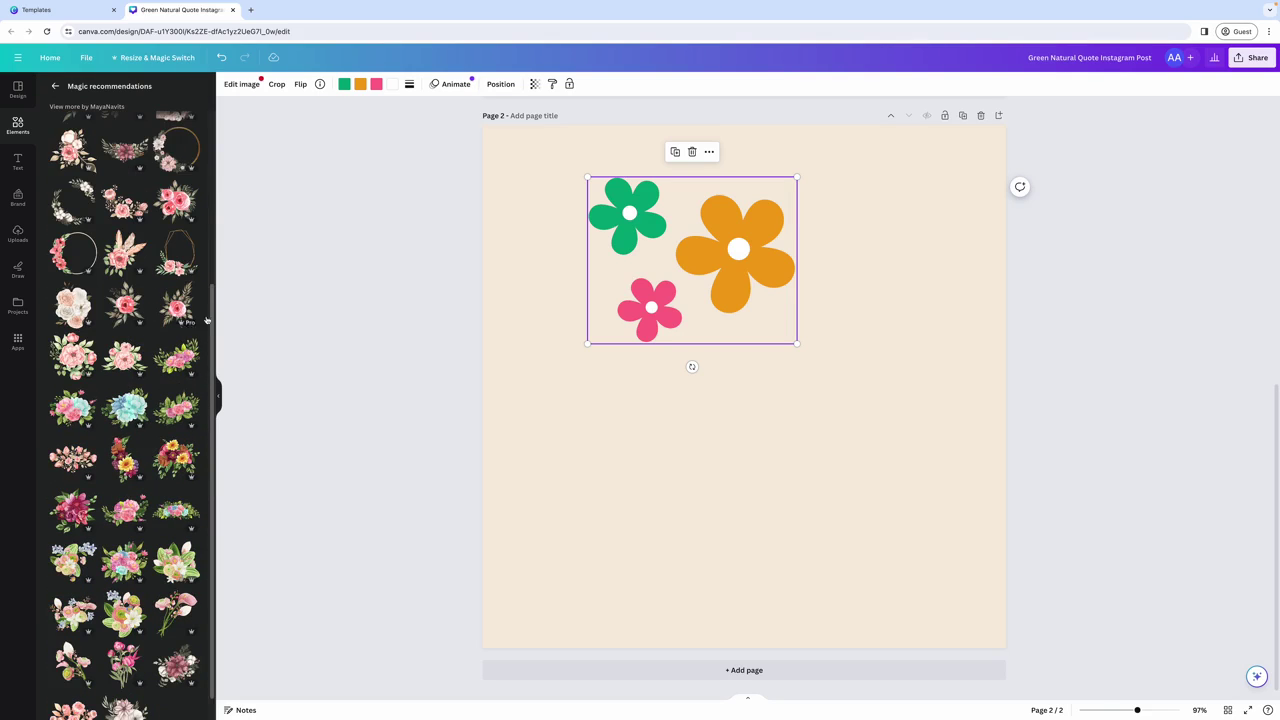
pyautogui.click(77, 265)
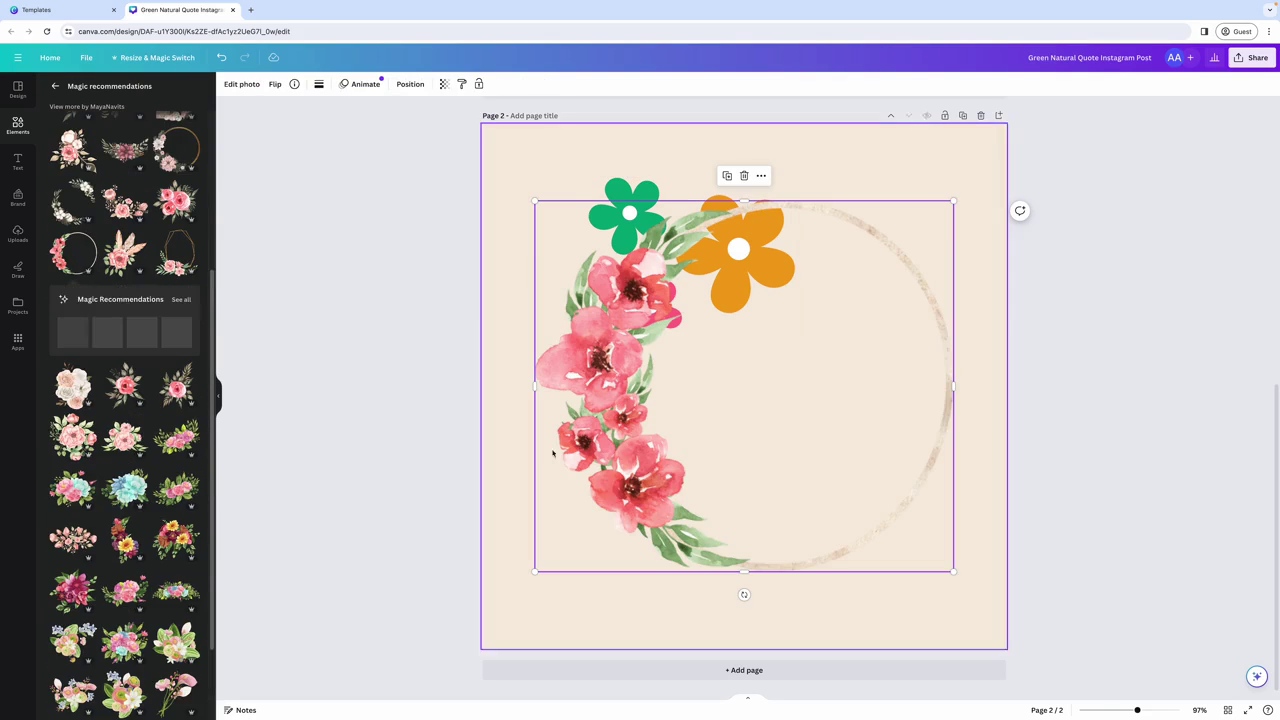
pyautogui.moveTo(736, 209); pyautogui.dragTo(699, 277)
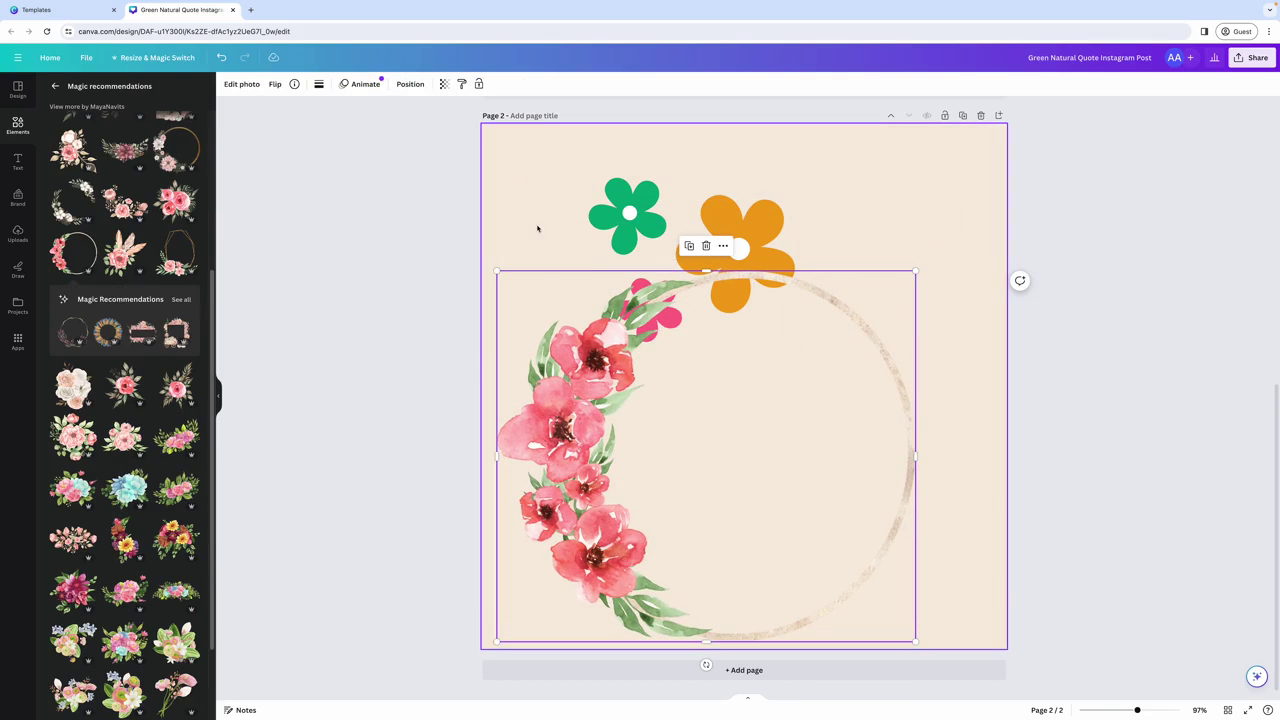
# Add a duplicate three-flower graphic, view its recommendations, then undo the additions
pyautogui.scroll(3, 121, 286)
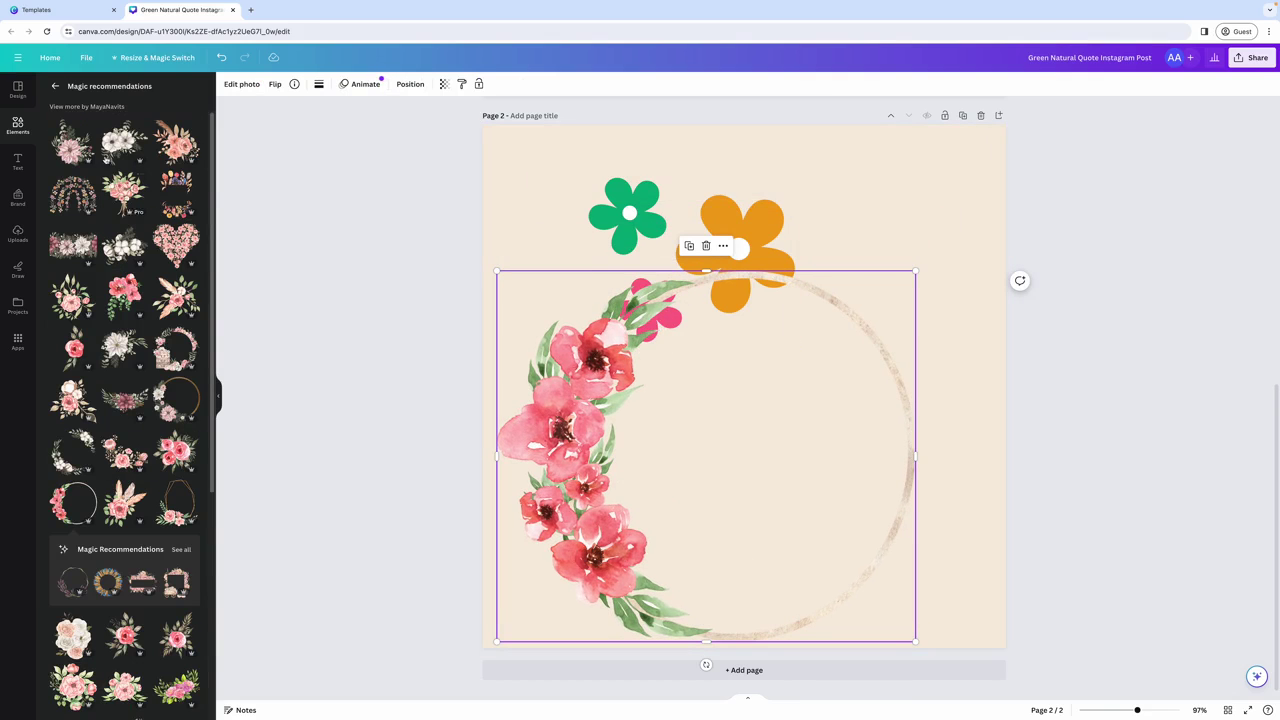
pyautogui.click(55, 86)
pyautogui.click(127, 228)
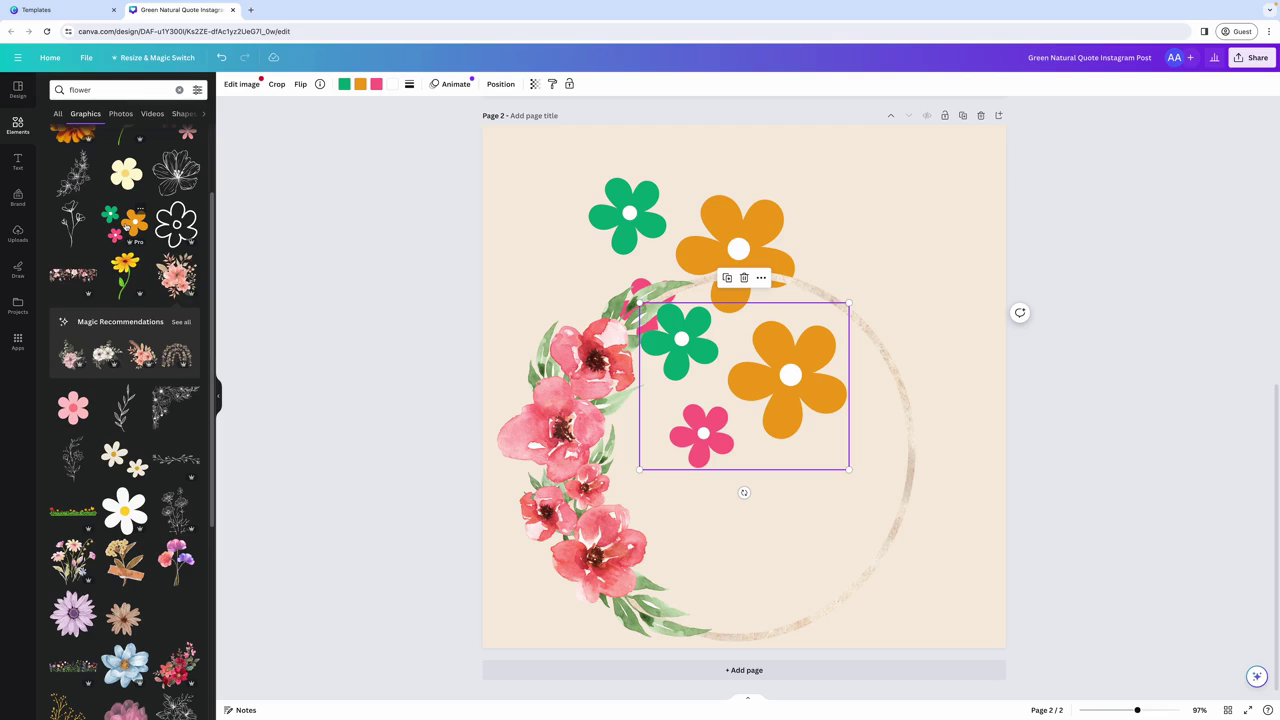
pyautogui.click(184, 271)
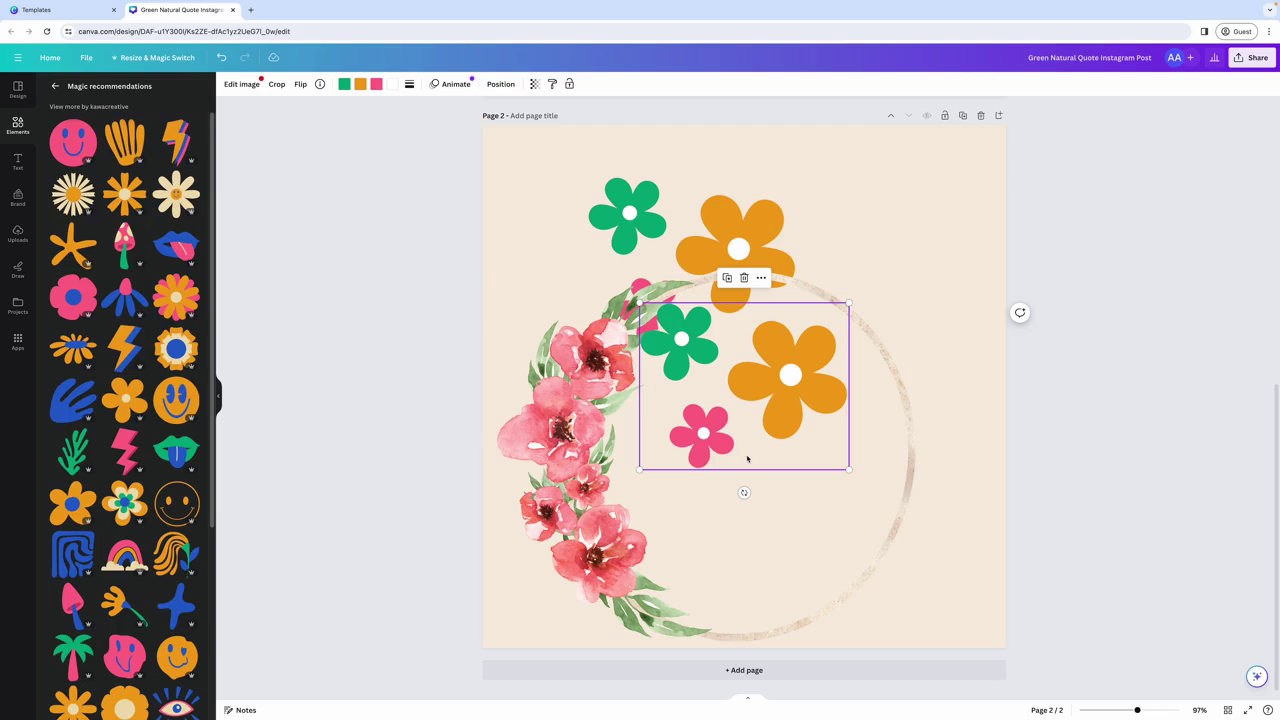
pyautogui.hotkey('ctrl', 'z')
# Return to the flower search results and bring up the groovy daisy flower's info card
pyautogui.scroll(-3, 140, 372)
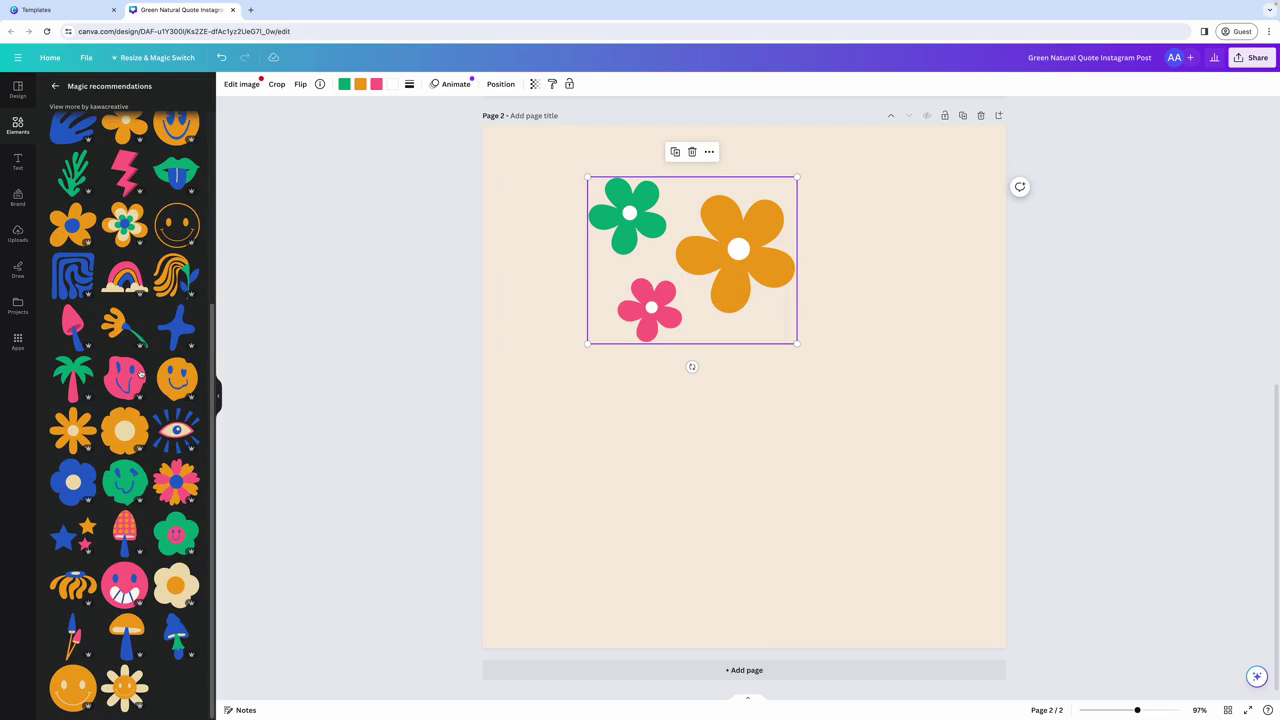
pyautogui.press('Escape')
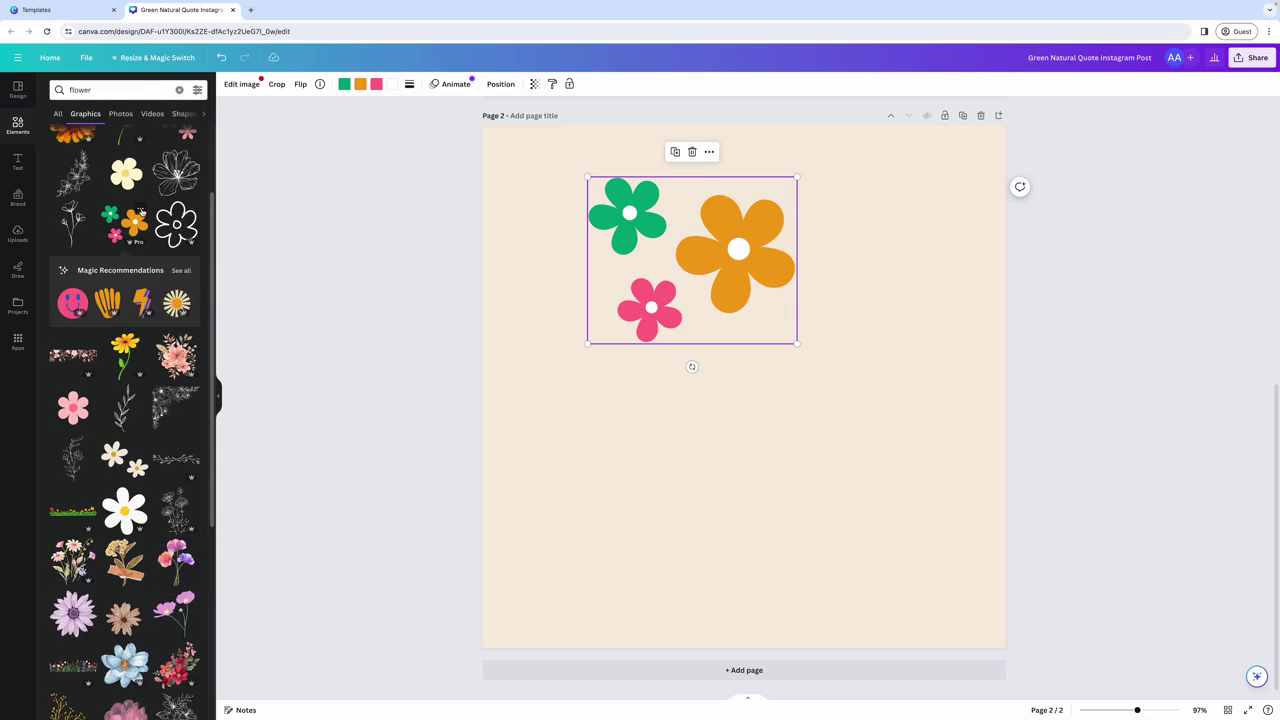
pyautogui.moveTo(141, 212)
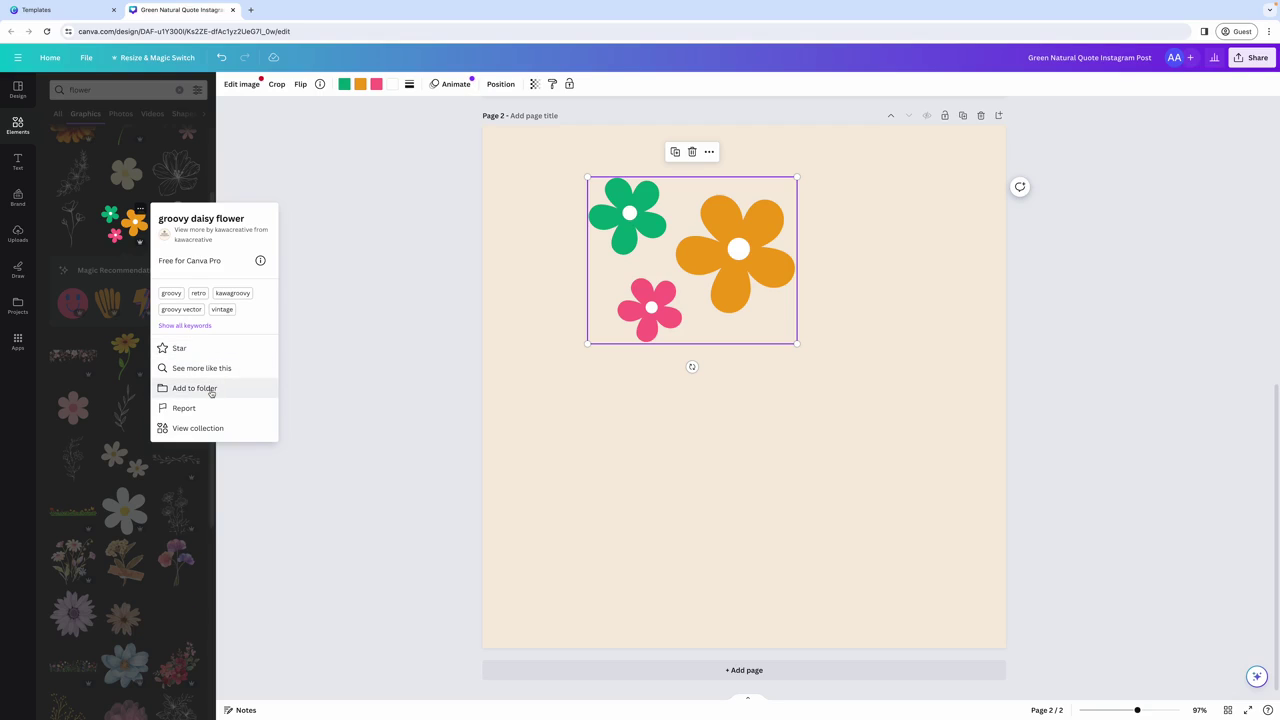
# Create a new folder named 'Icons' and save the groovy daisy flower graphic into it
pyautogui.click(217, 392)
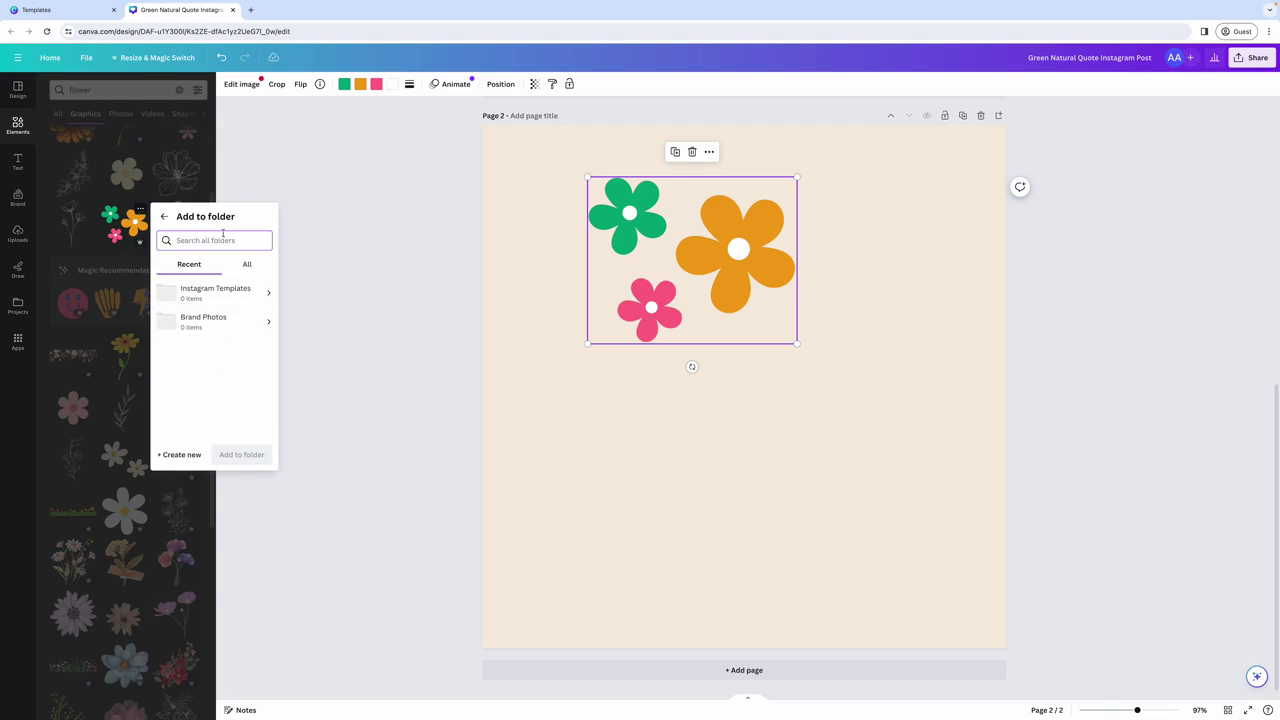
pyautogui.write('f')
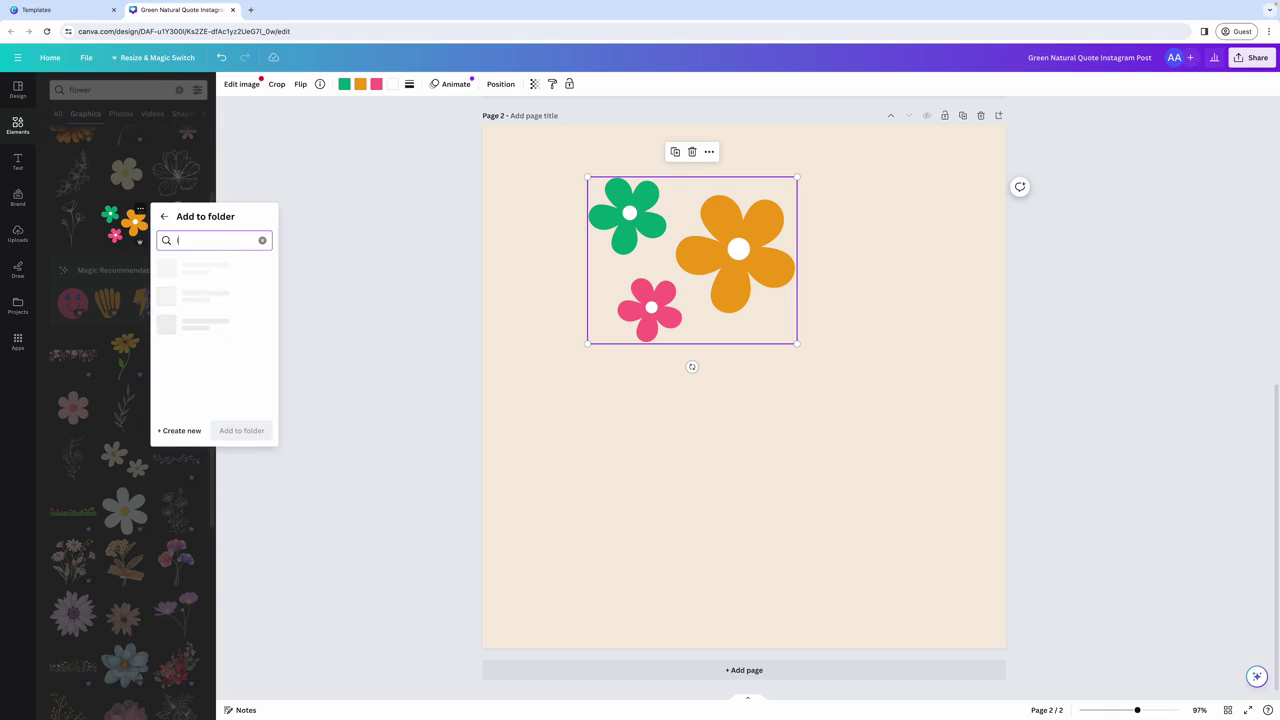
pyautogui.press('BackSpace')
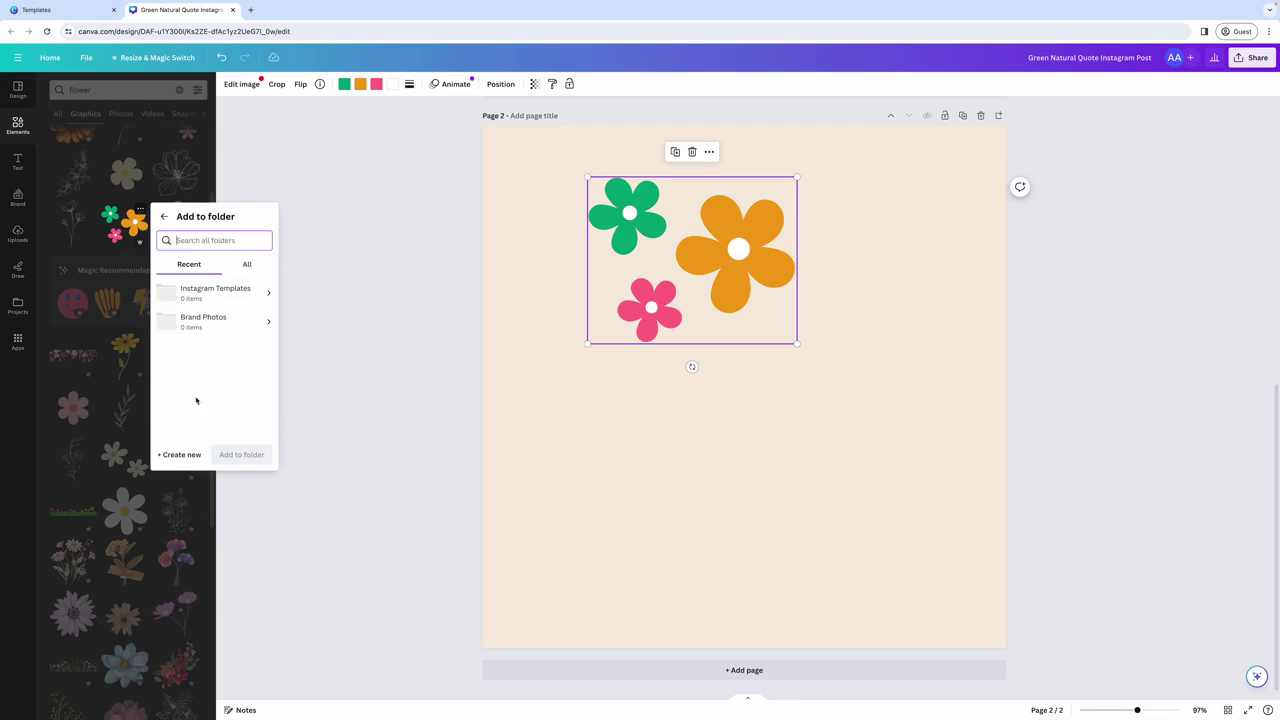
pyautogui.click(179, 454)
pyautogui.write('Icons')
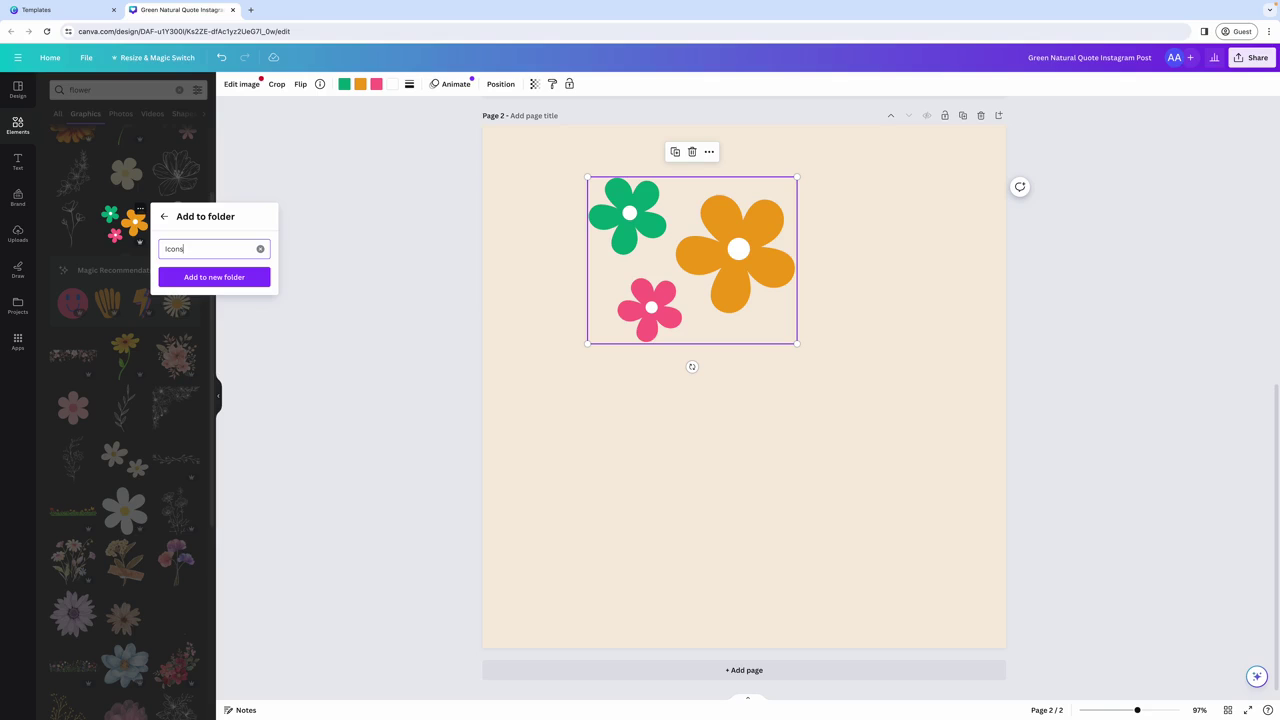
pyautogui.click(248, 278)
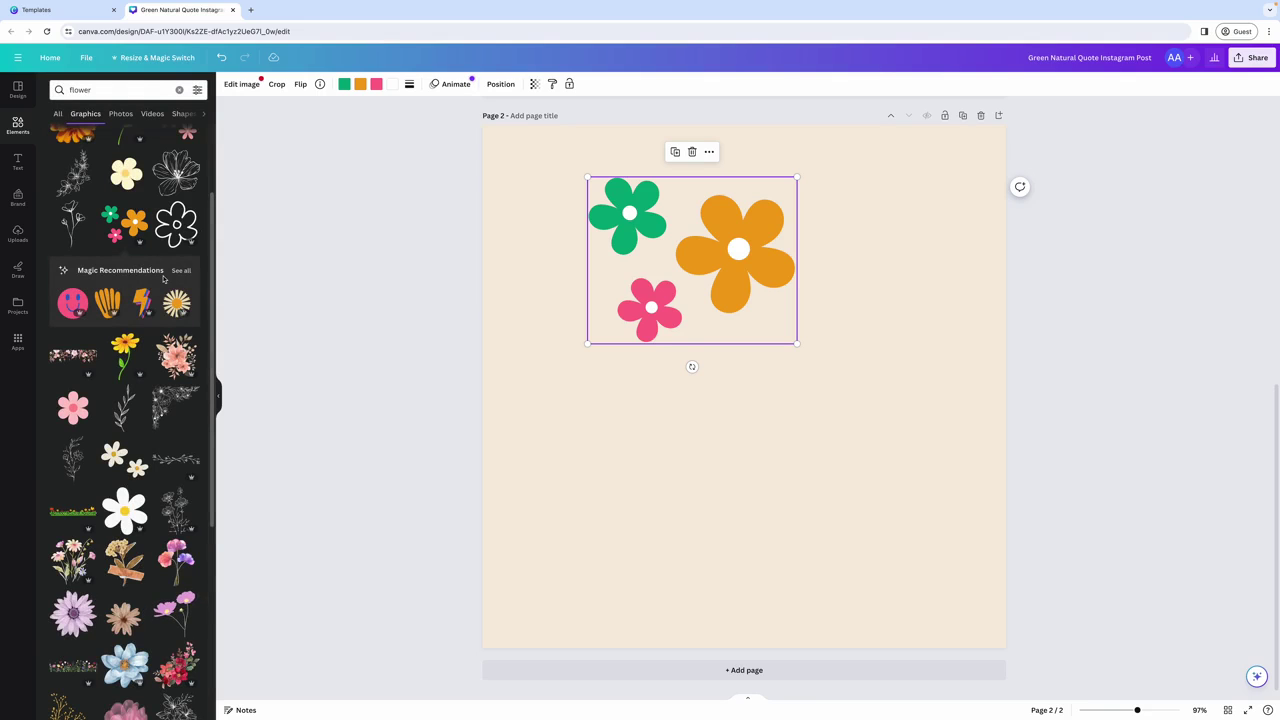
pyautogui.click(140, 208)
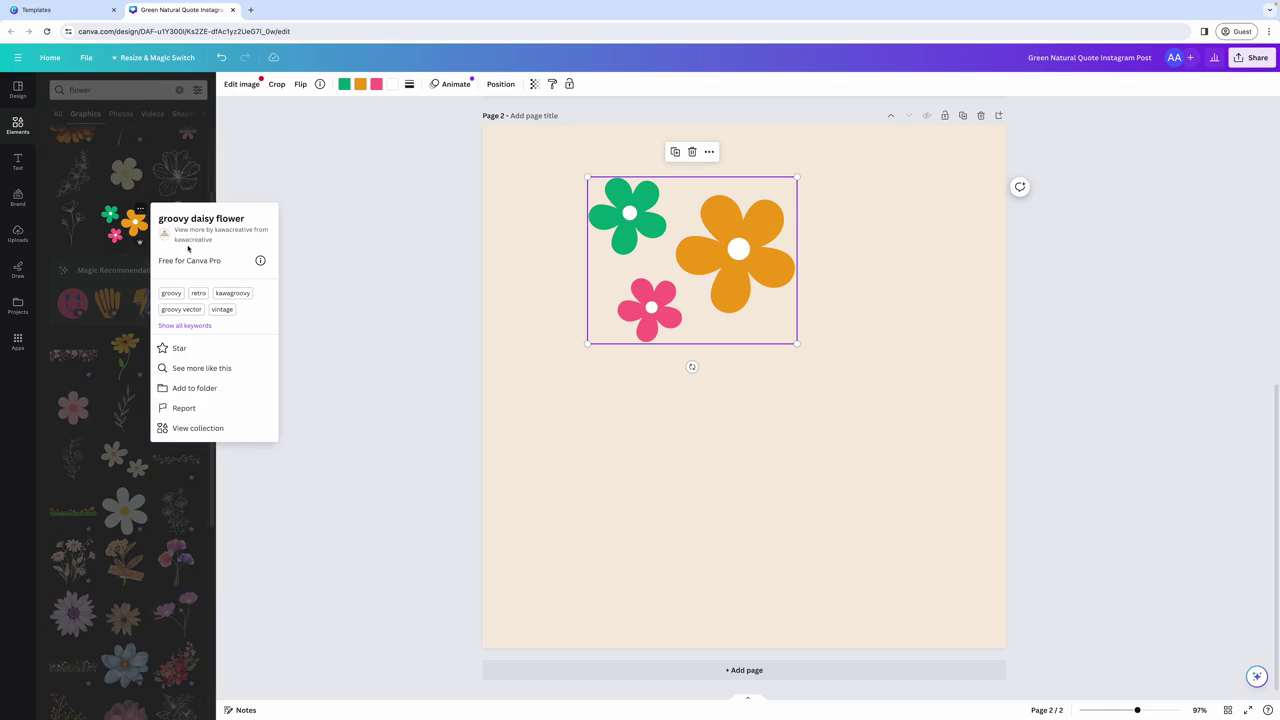
# Browse graphics similar to the groovy daisy flower, then reopen its details
pyautogui.click(201, 368)
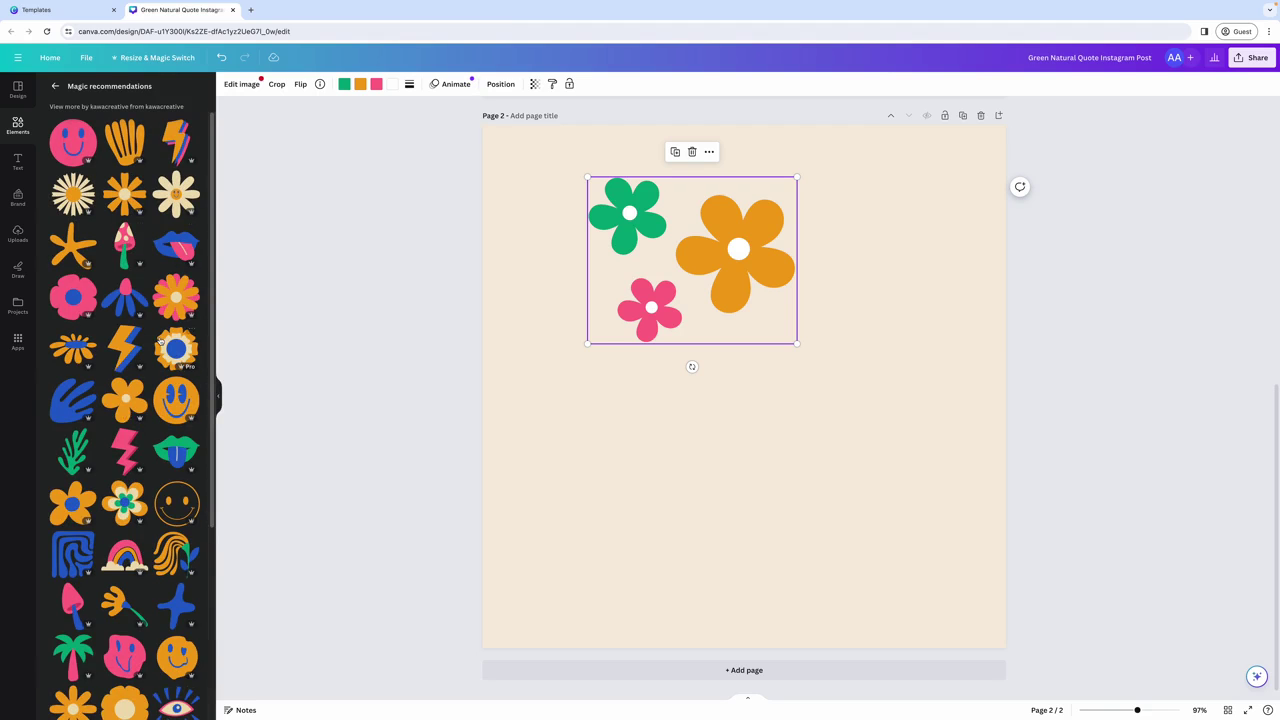
pyautogui.scroll(-1, 160, 341)
pyautogui.scroll(10, 160, 341)
pyautogui.click(55, 86)
pyautogui.click(139, 209)
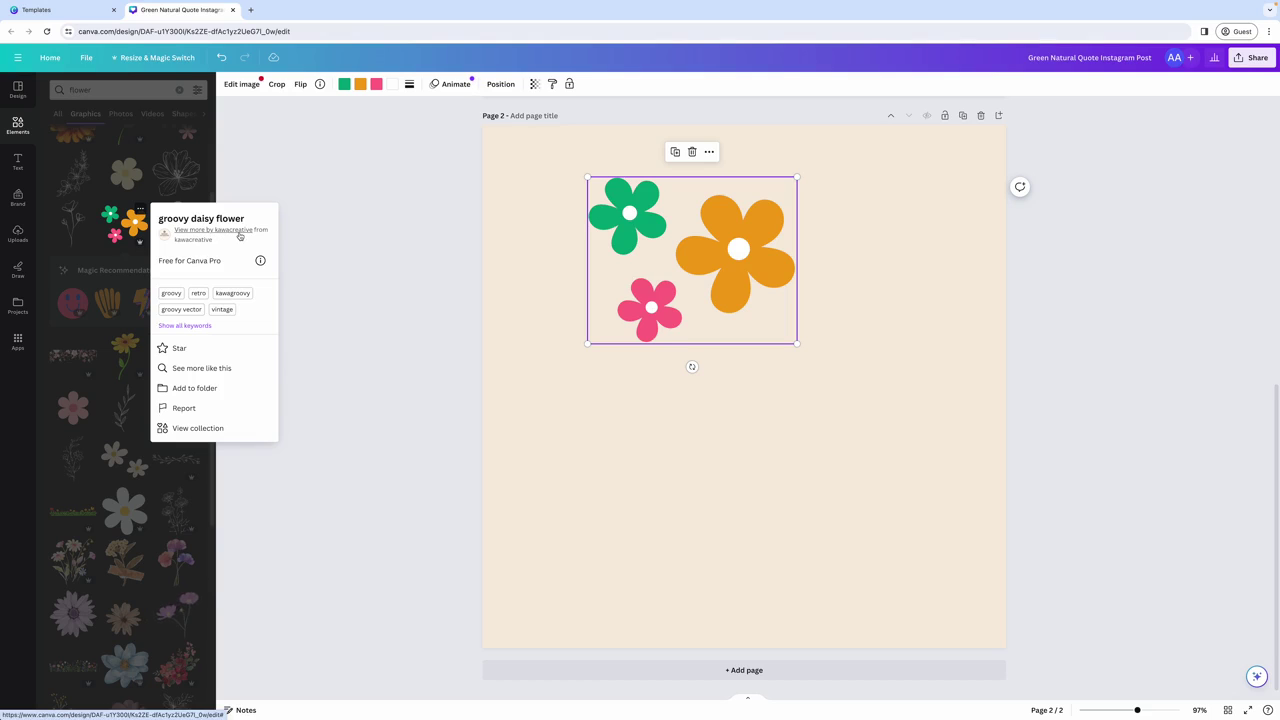
# Browse more graphics by creator kawacreative and add the three pink hearts to page 2
pyautogui.click(240, 236)
pyautogui.scroll(-1, 150, 298)
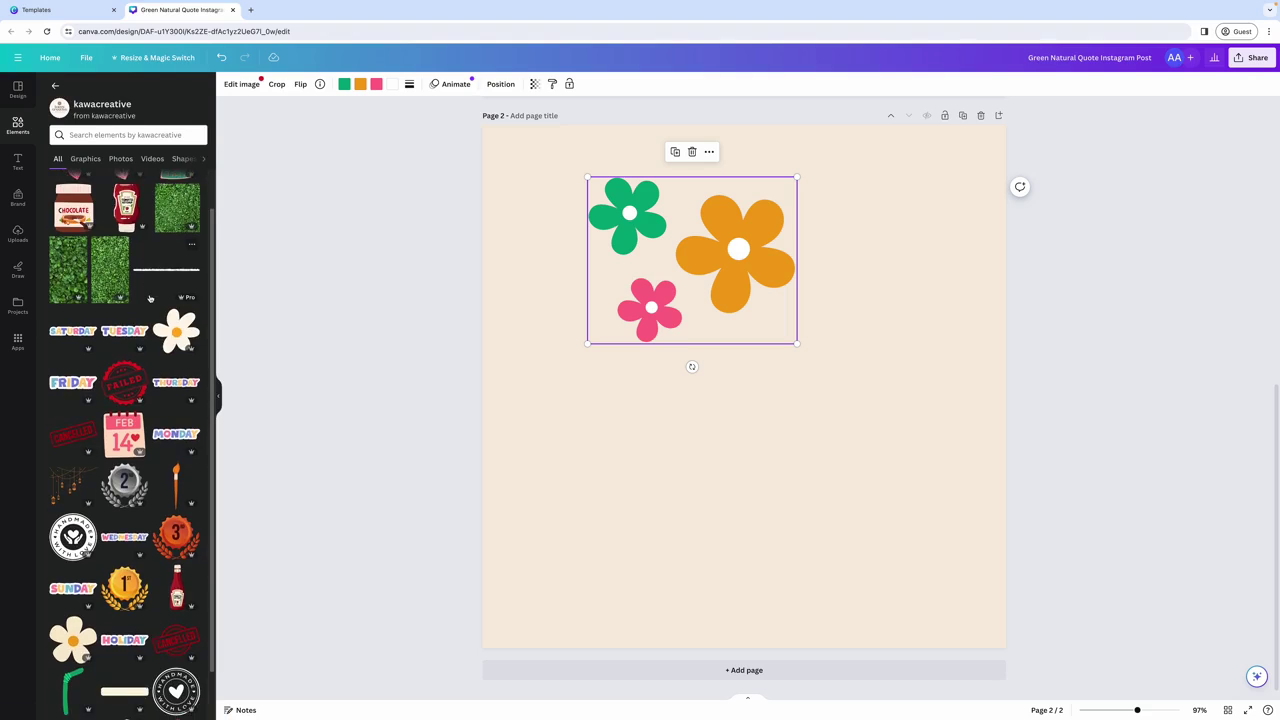
pyautogui.scroll(-5, 150, 298)
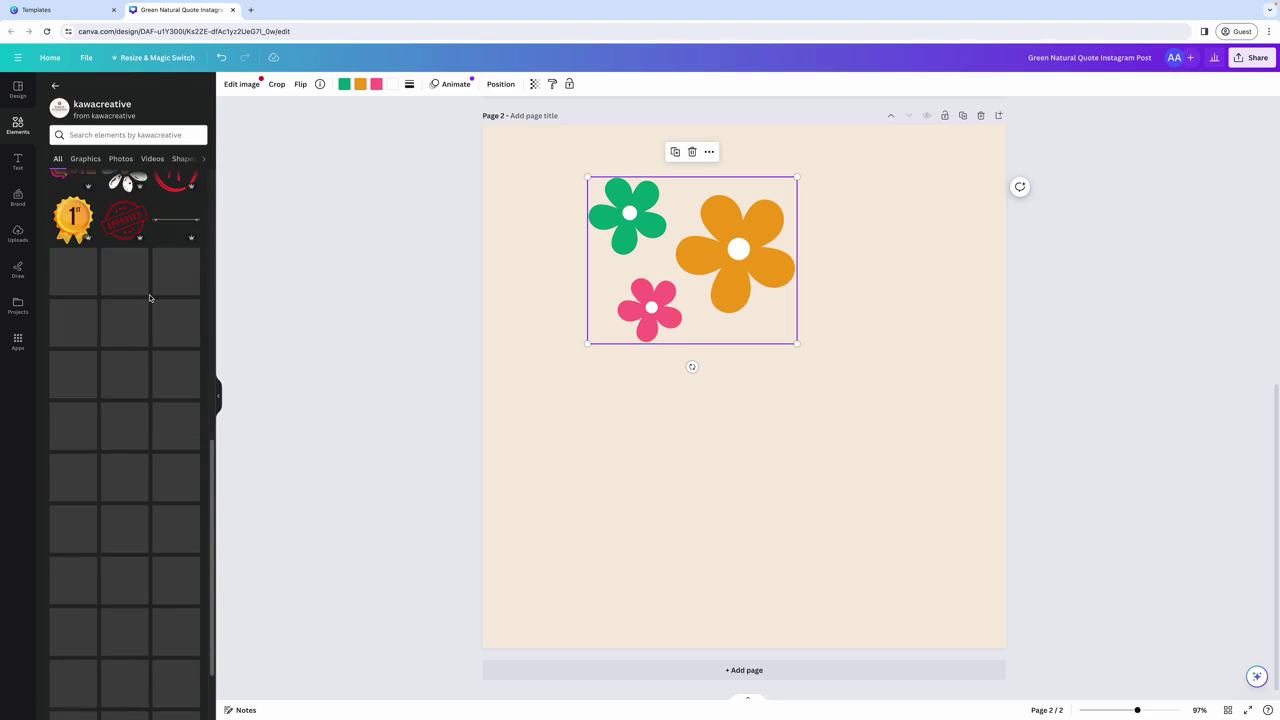
pyautogui.scroll(-7, 150, 298)
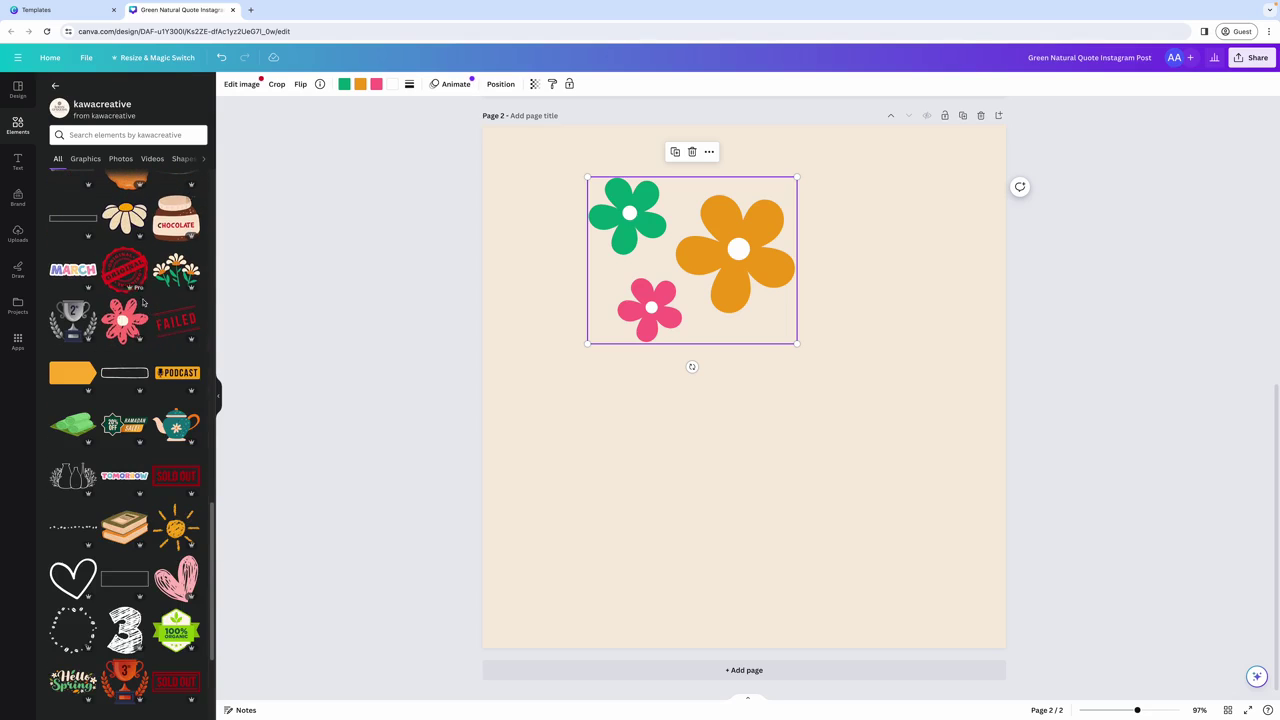
pyautogui.click(141, 343)
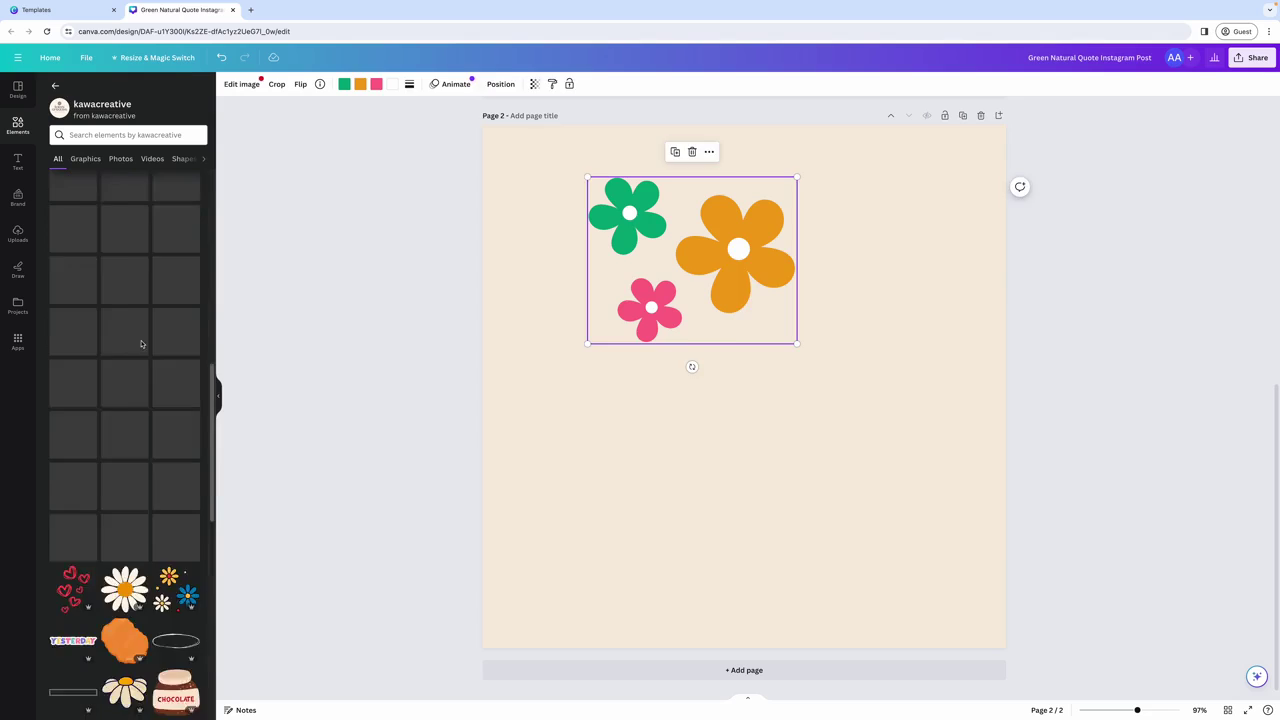
# Move the flowers up and left and position the pink hearts just below them
pyautogui.moveTo(729, 353); pyautogui.dragTo(737, 394)
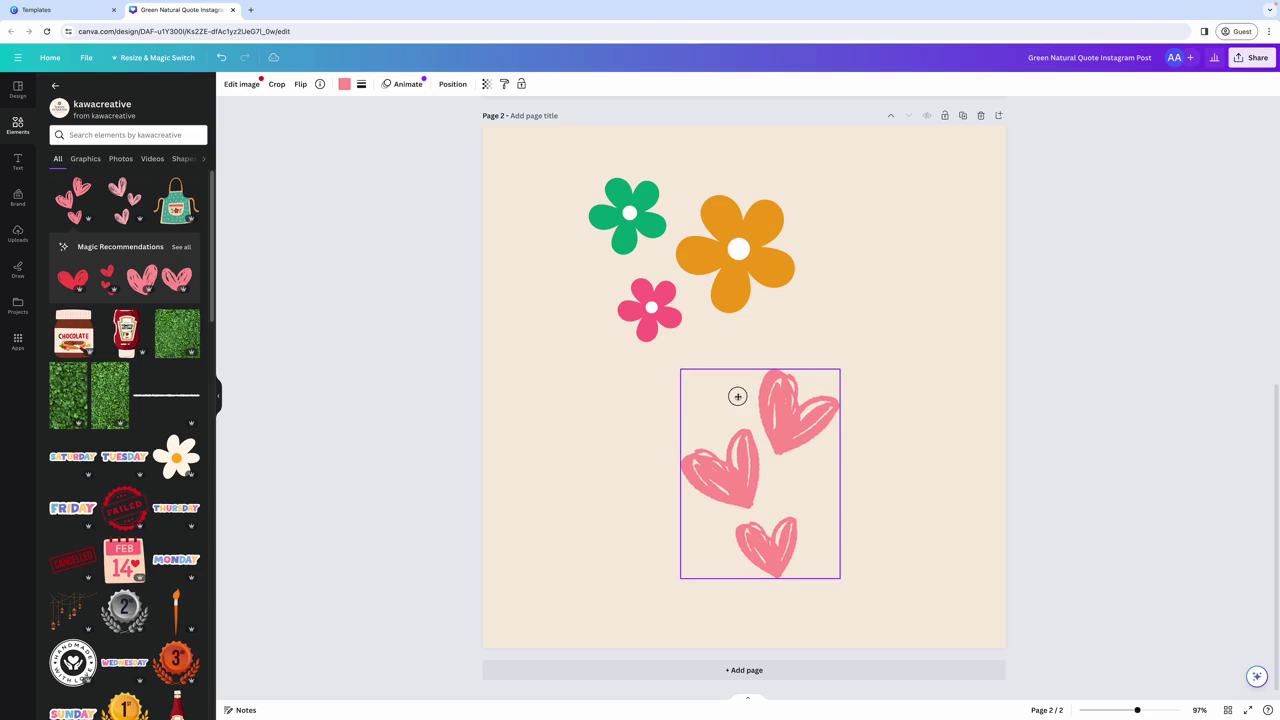
pyautogui.click(705, 293)
pyautogui.moveTo(705, 293); pyautogui.dragTo(684, 325)
pyautogui.moveTo(744, 452); pyautogui.dragTo(661, 461)
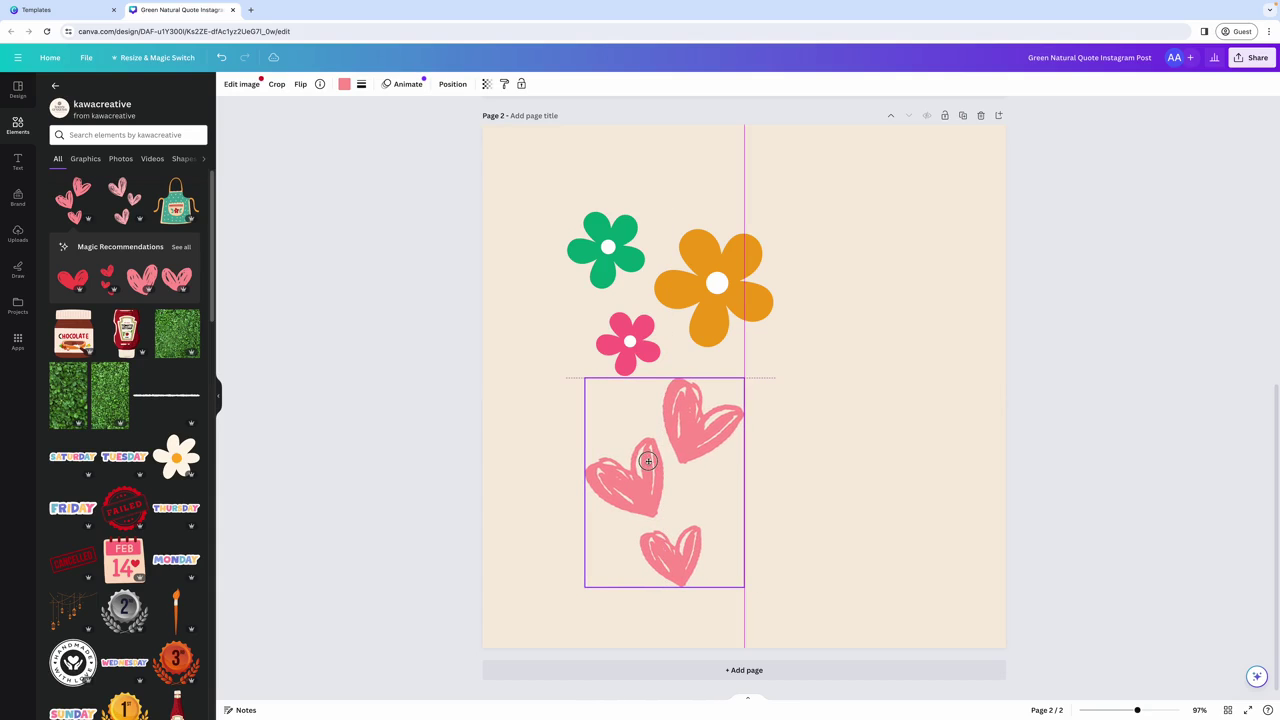
pyautogui.moveTo(648, 461); pyautogui.dragTo(654, 461)
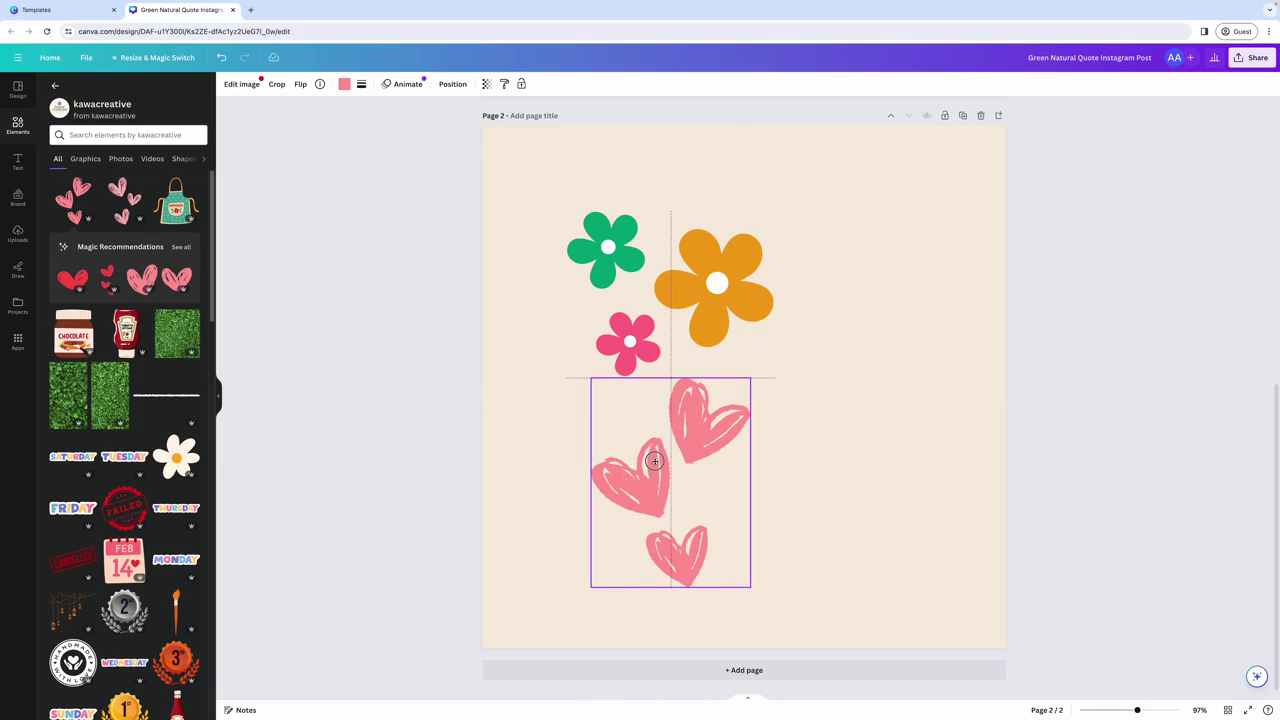
pyautogui.moveTo(654, 461); pyautogui.dragTo(654, 461)
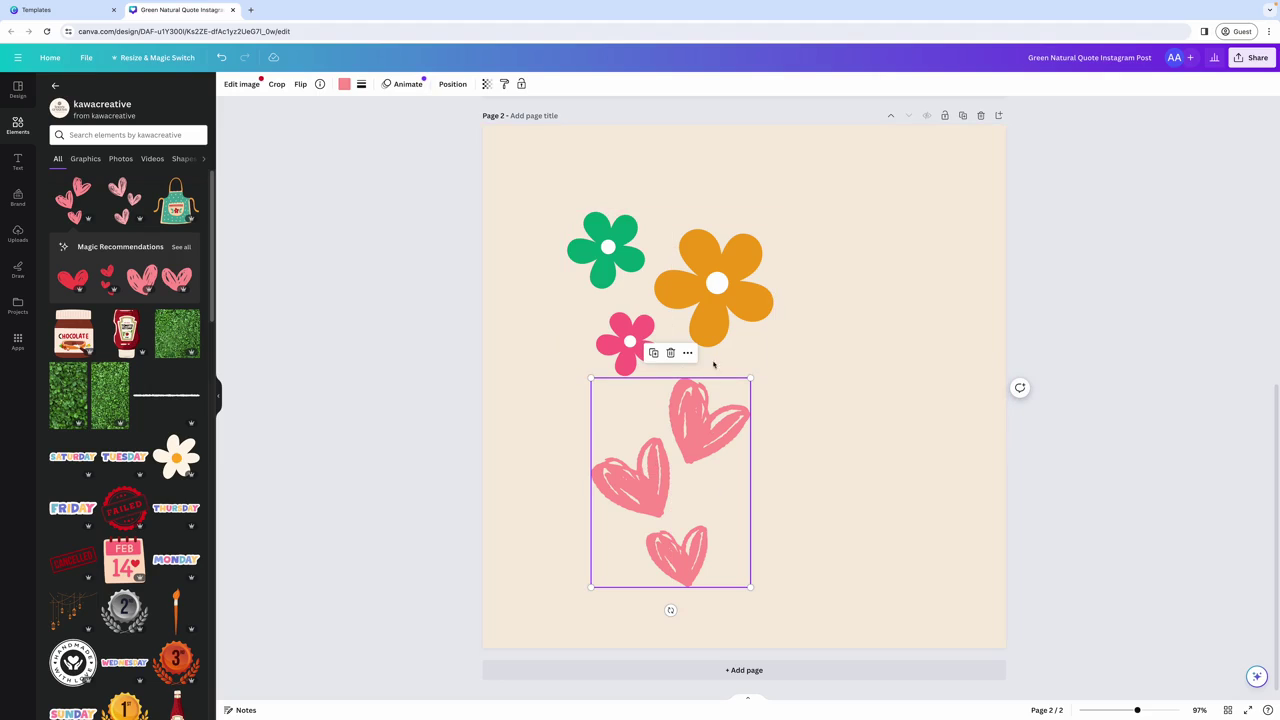
# Group the flowers and hearts together and reposition the group on the page
pyautogui.moveTo(858, 212); pyautogui.dragTo(545, 555)
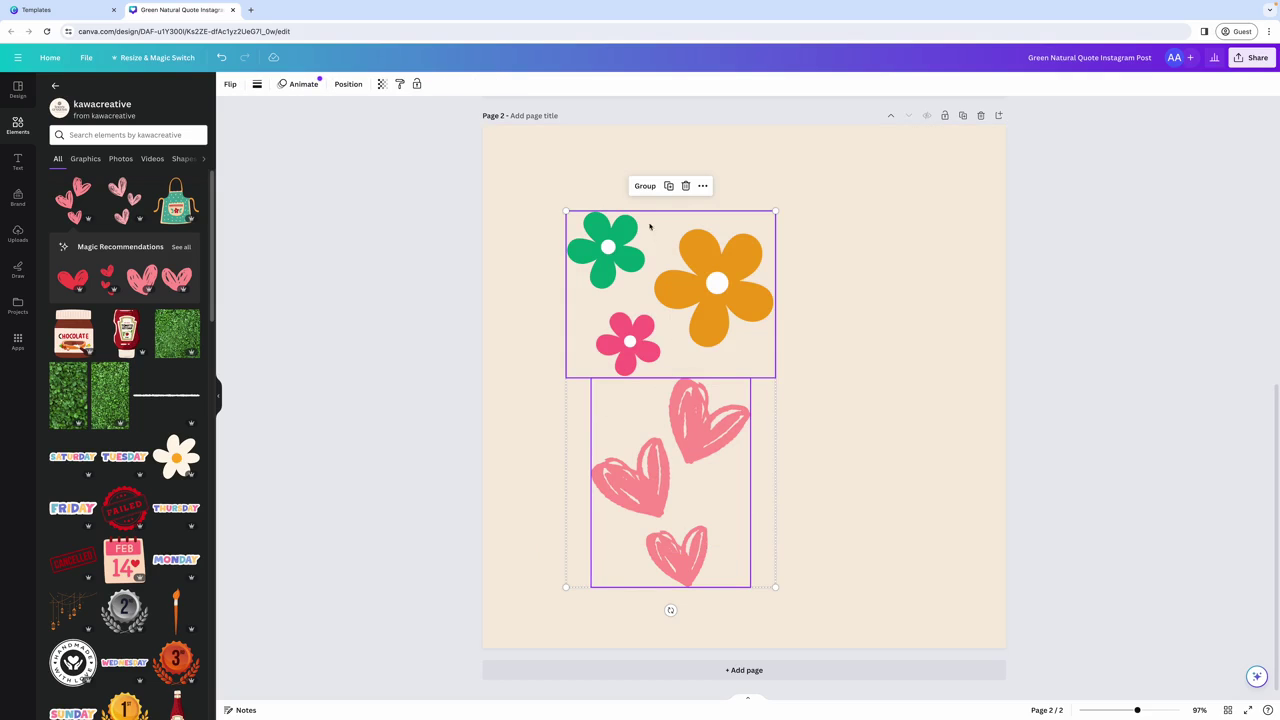
pyautogui.click(644, 186)
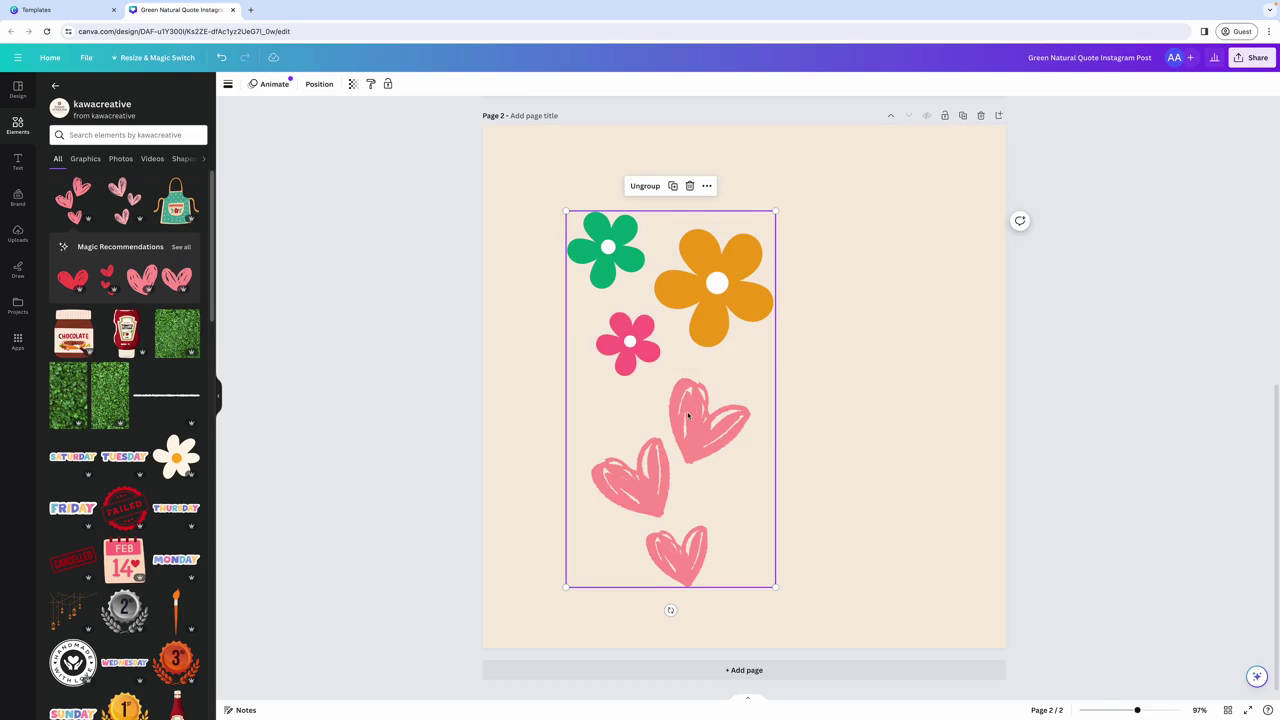
pyautogui.moveTo(688, 415); pyautogui.dragTo(708, 378)
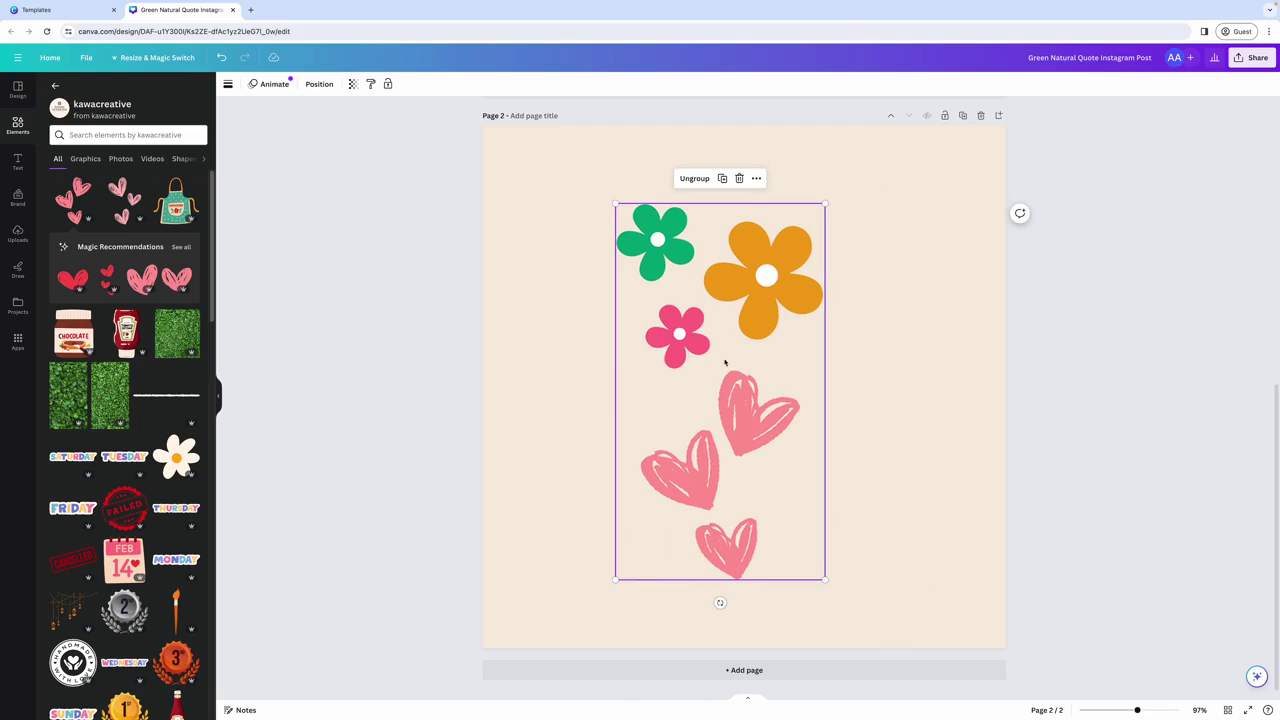
pyautogui.click(849, 380)
# Ungroup them, placing the hearts toward the lower right and the flowers toward the upper left
pyautogui.doubleClick(720, 337)
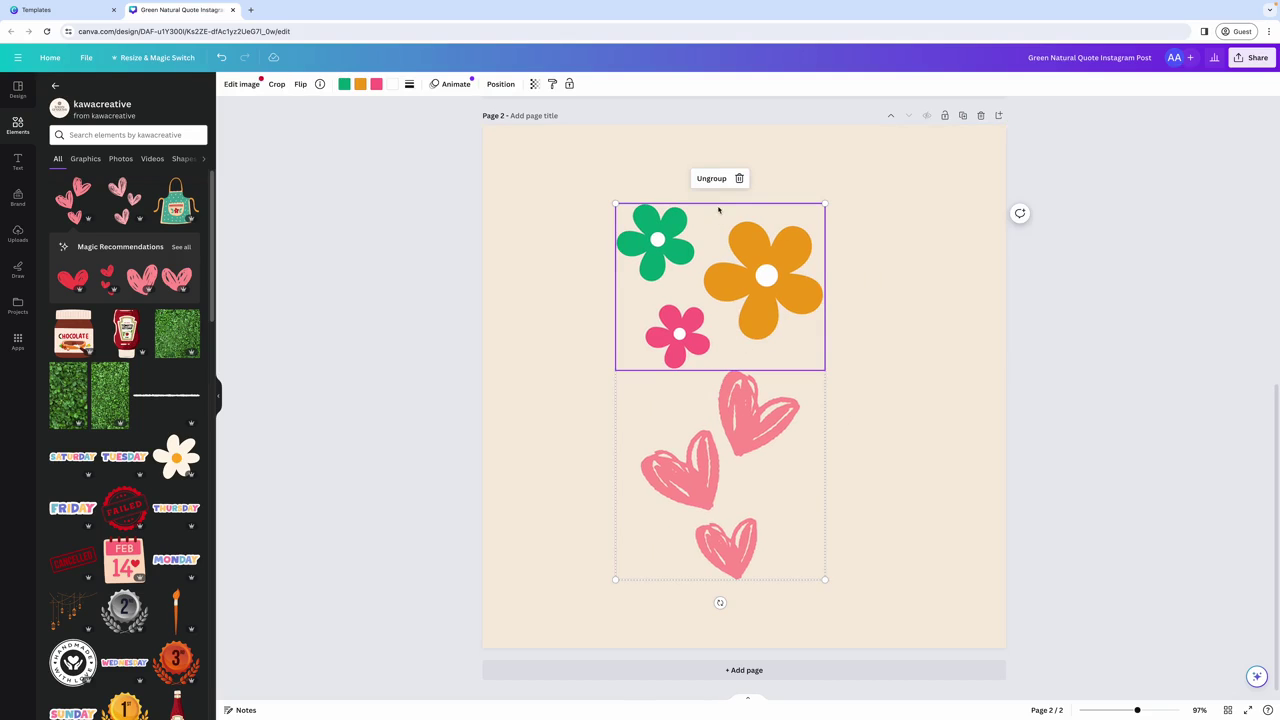
pyautogui.click(848, 343)
pyautogui.doubleClick(775, 292)
pyautogui.click(706, 181)
pyautogui.click(737, 436)
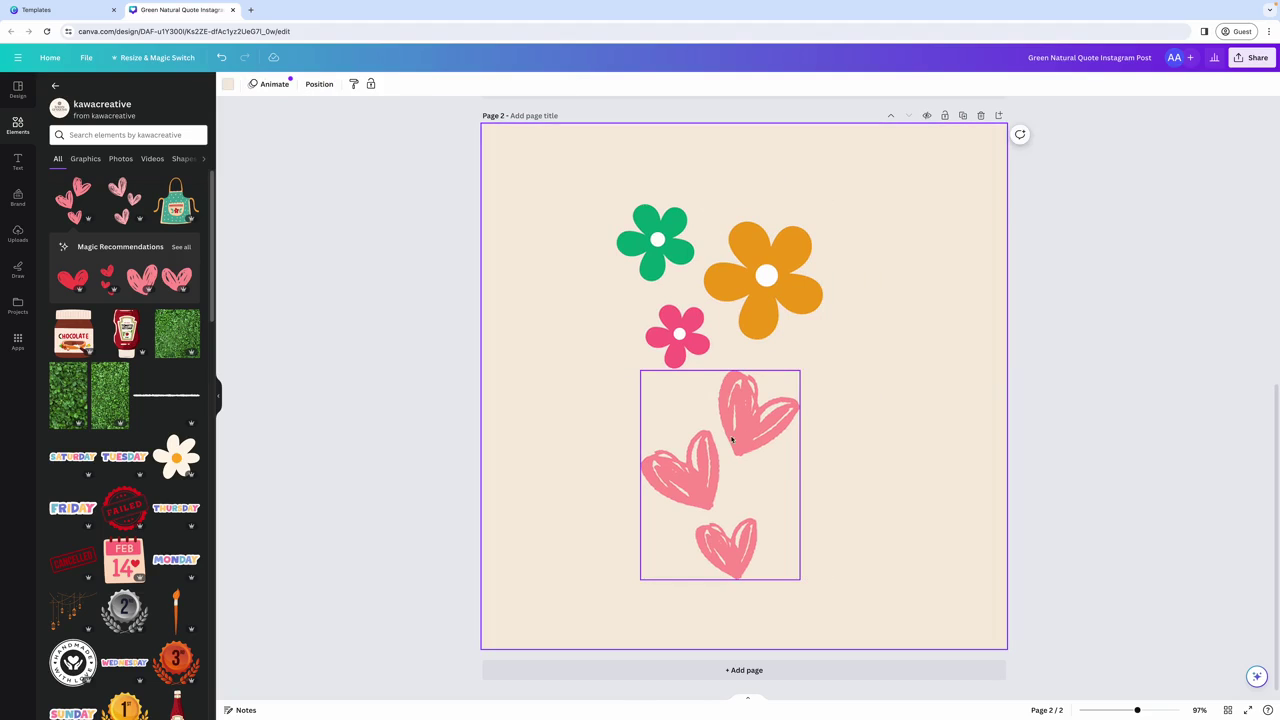
pyautogui.moveTo(737, 436); pyautogui.dragTo(840, 430)
pyautogui.moveTo(690, 345); pyautogui.dragTo(624, 309)
pyautogui.moveTo(871, 438); pyautogui.dragTo(893, 455)
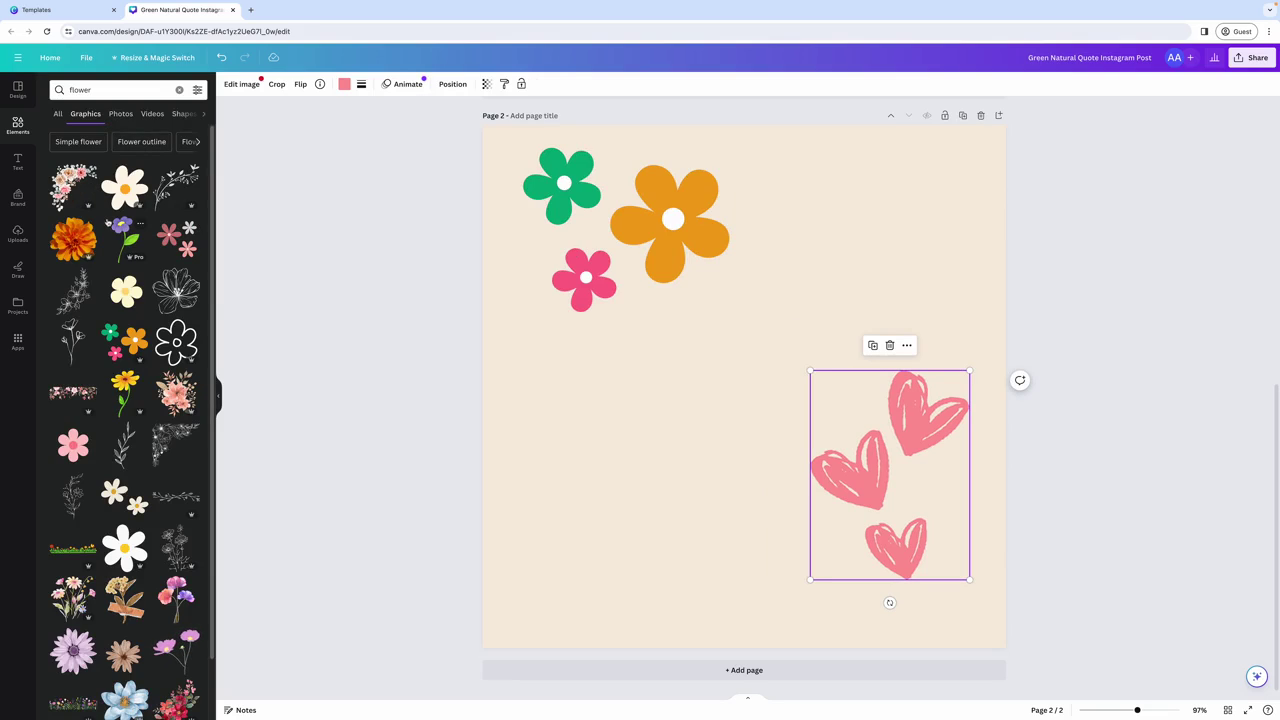
# Filter flower results to Light blue and place the teal dotted flower below the flowers, left of the hearts
pyautogui.click(121, 114)
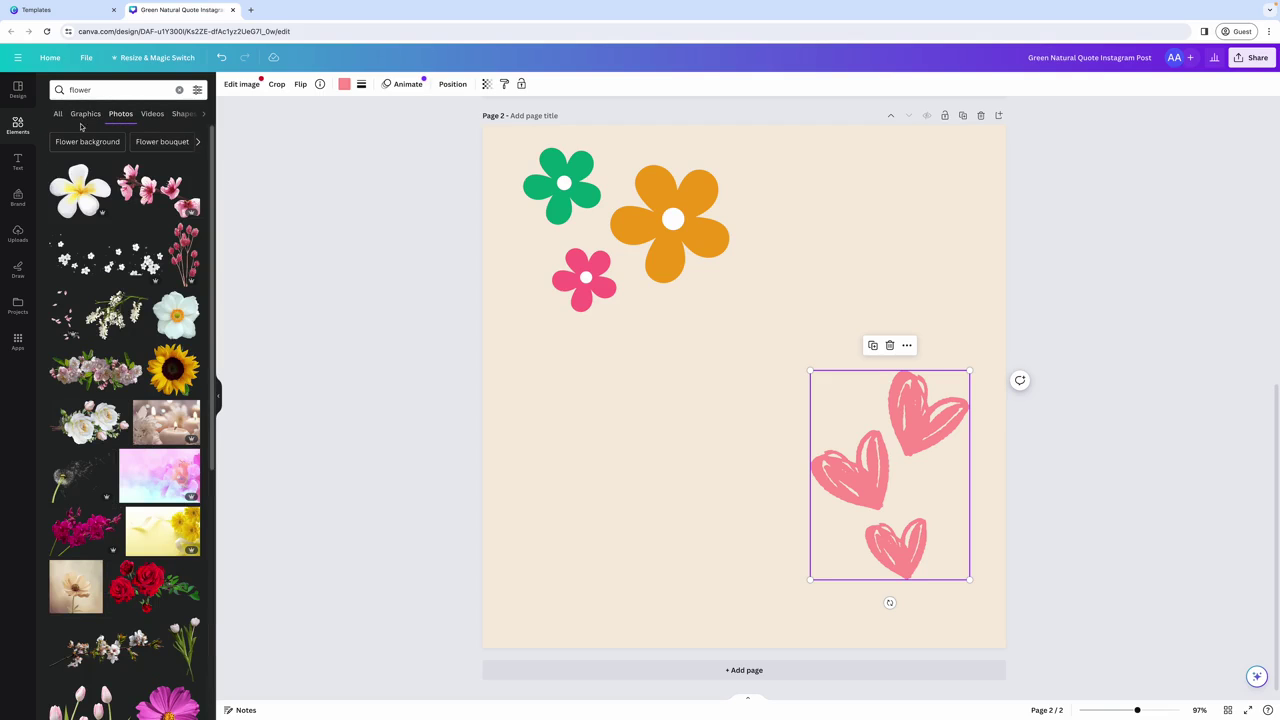
pyautogui.click(152, 115)
pyautogui.click(164, 114)
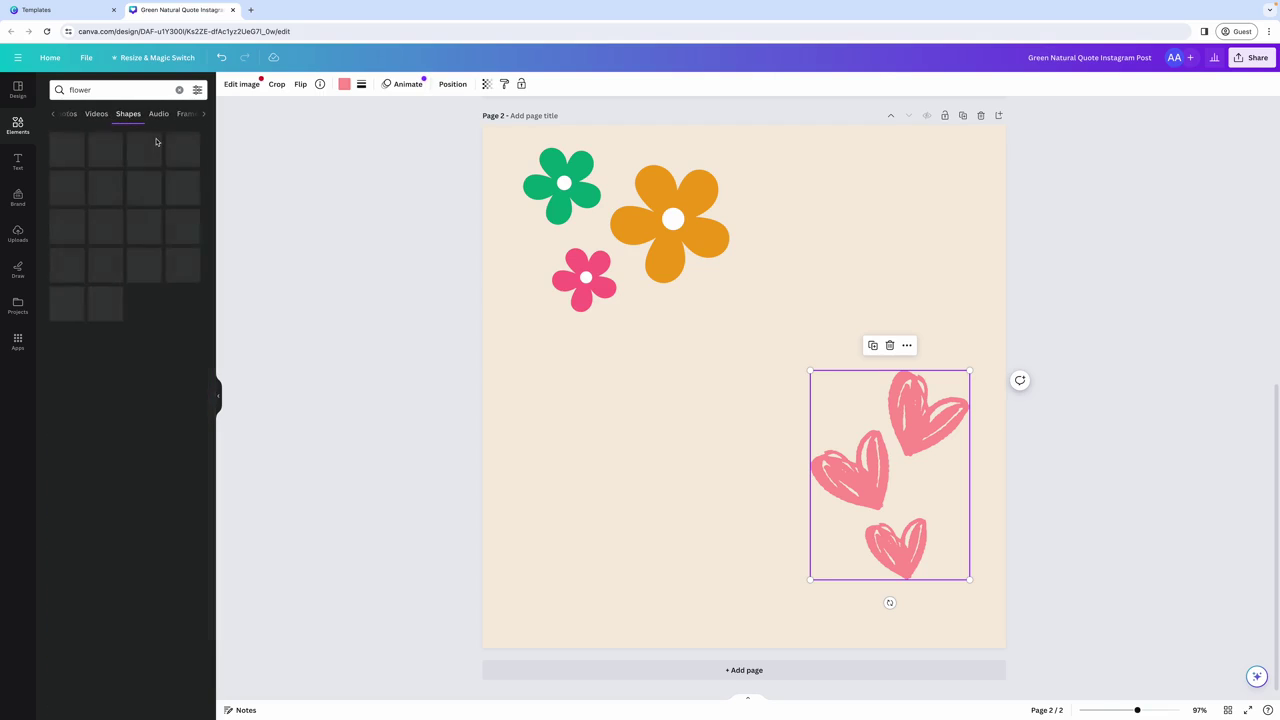
pyautogui.click(198, 90)
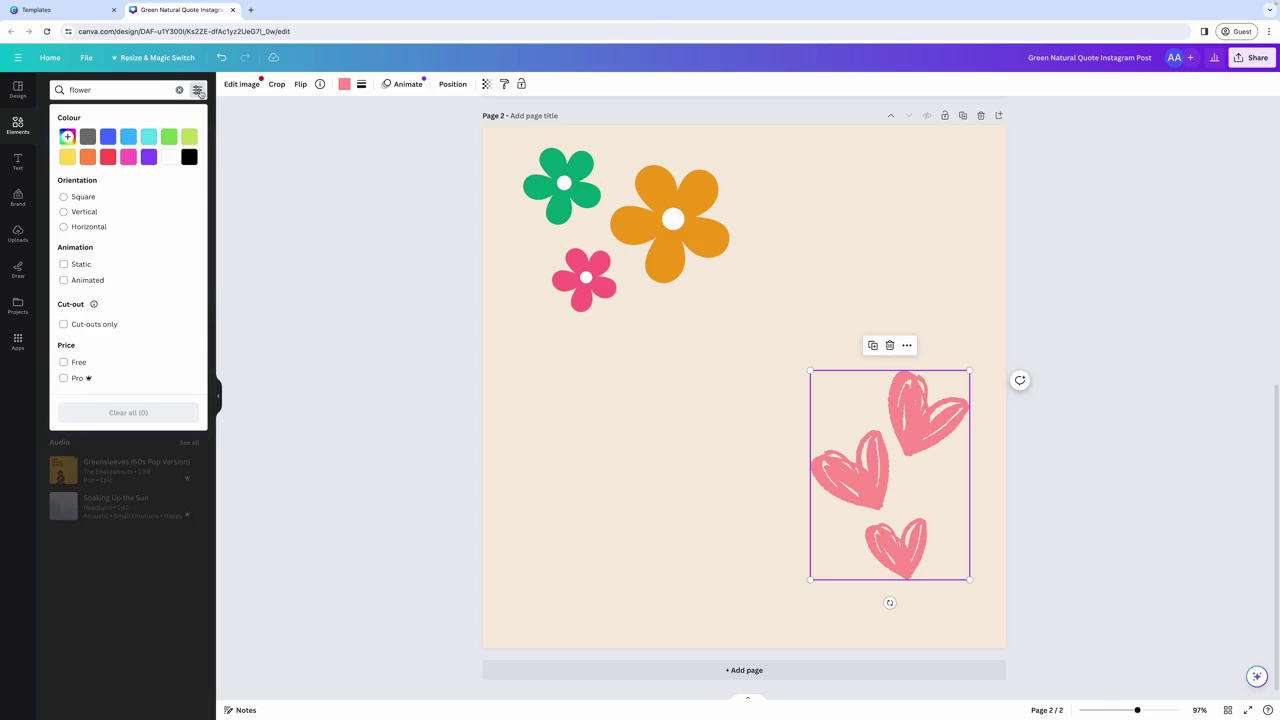
pyautogui.click(128, 137)
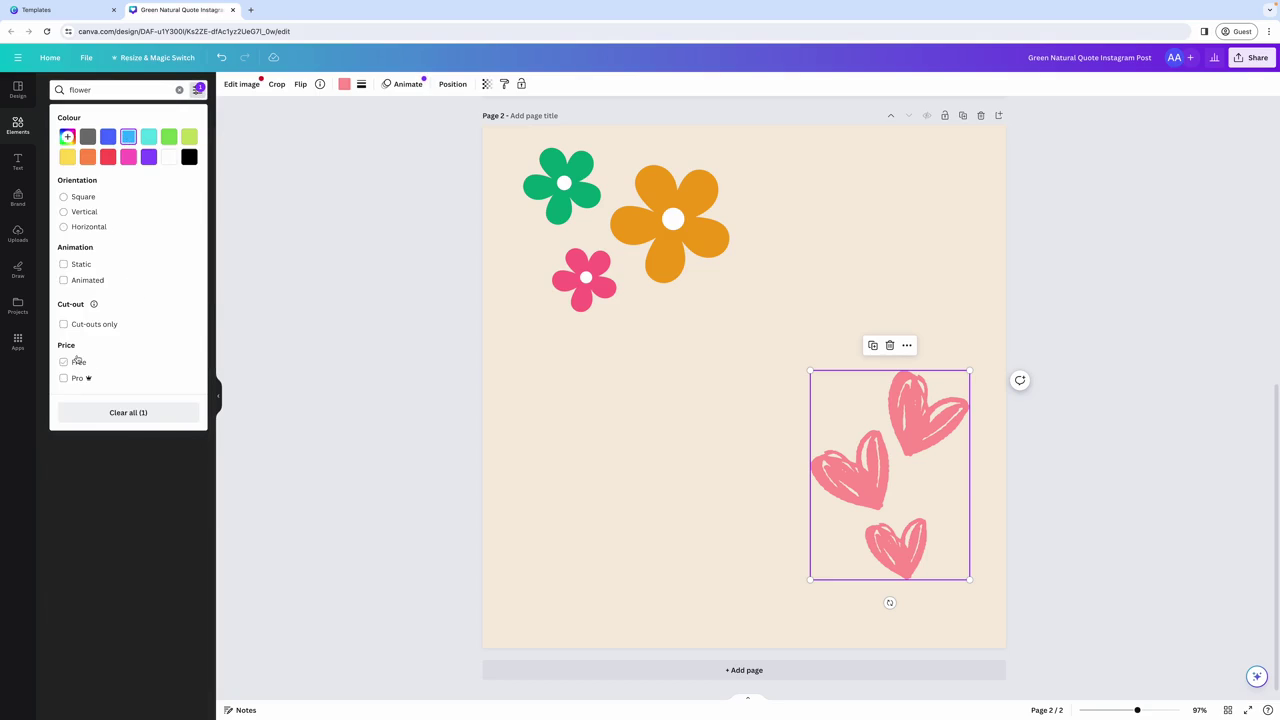
pyautogui.click(122, 491)
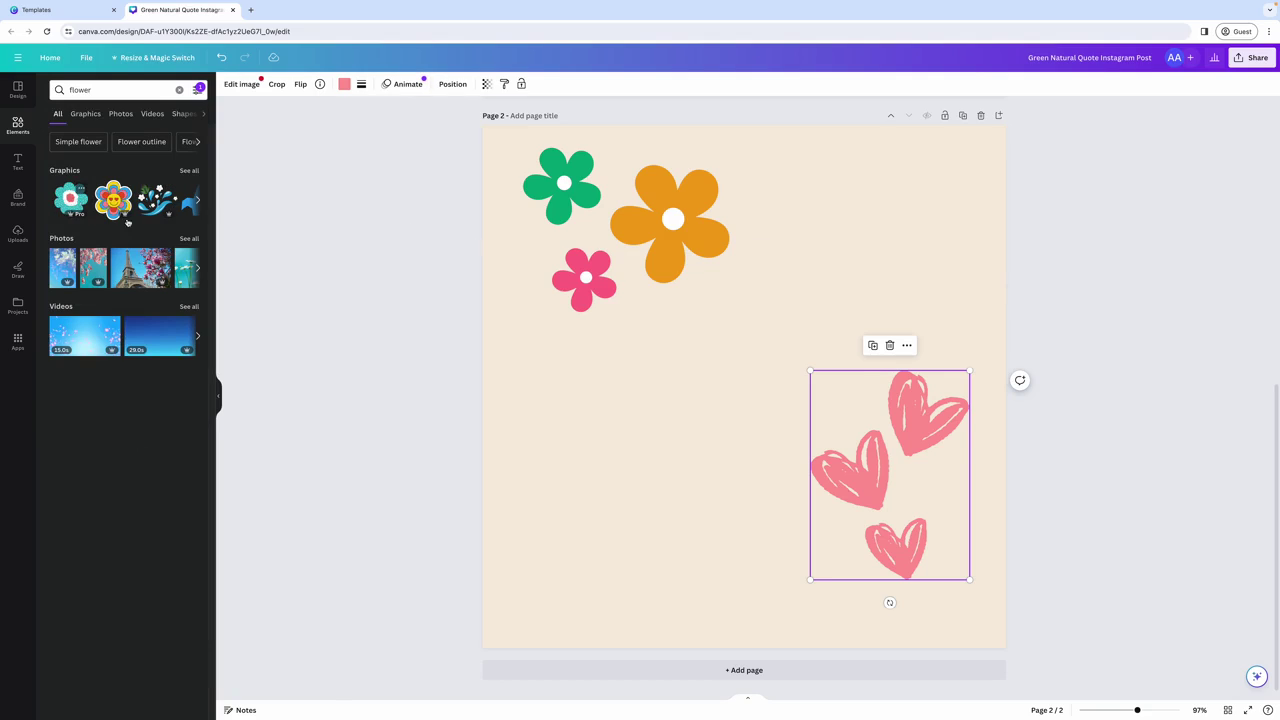
pyautogui.click(77, 203)
pyautogui.moveTo(732, 400); pyautogui.dragTo(651, 445)
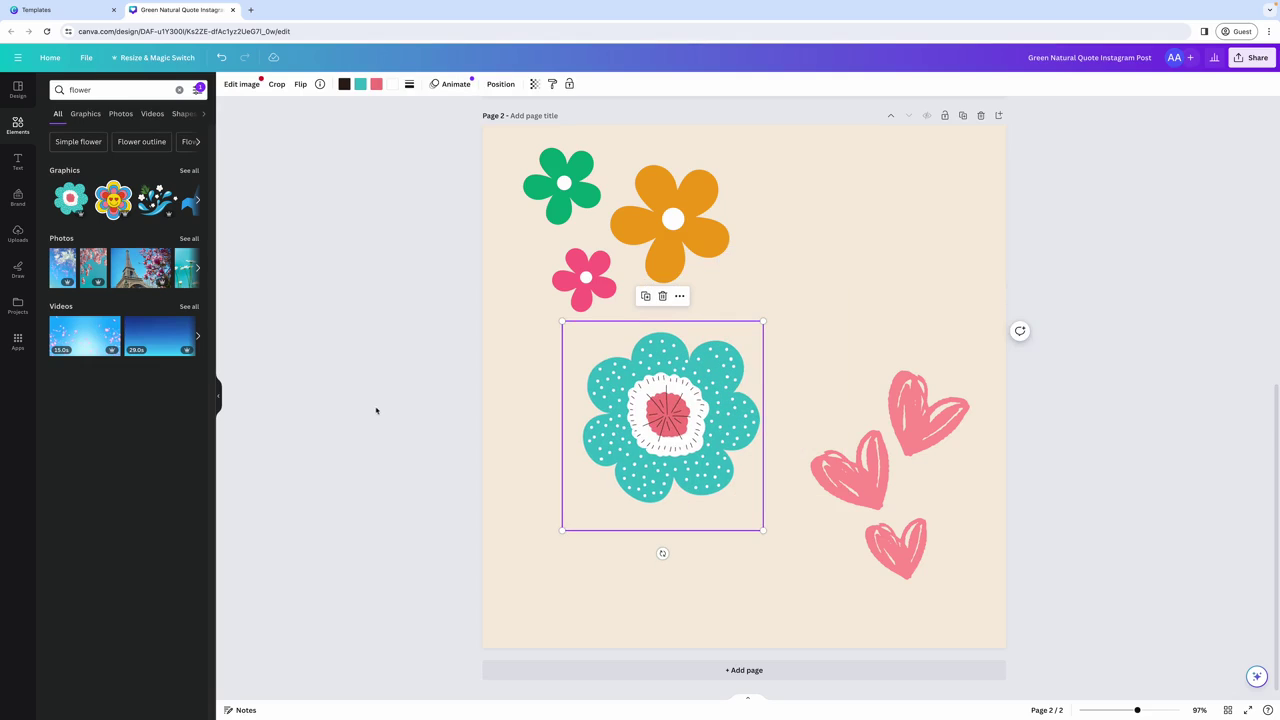
# Browse the Text panel's combinations, then look through the Brand kit and Uploads panels
pyautogui.click(17, 162)
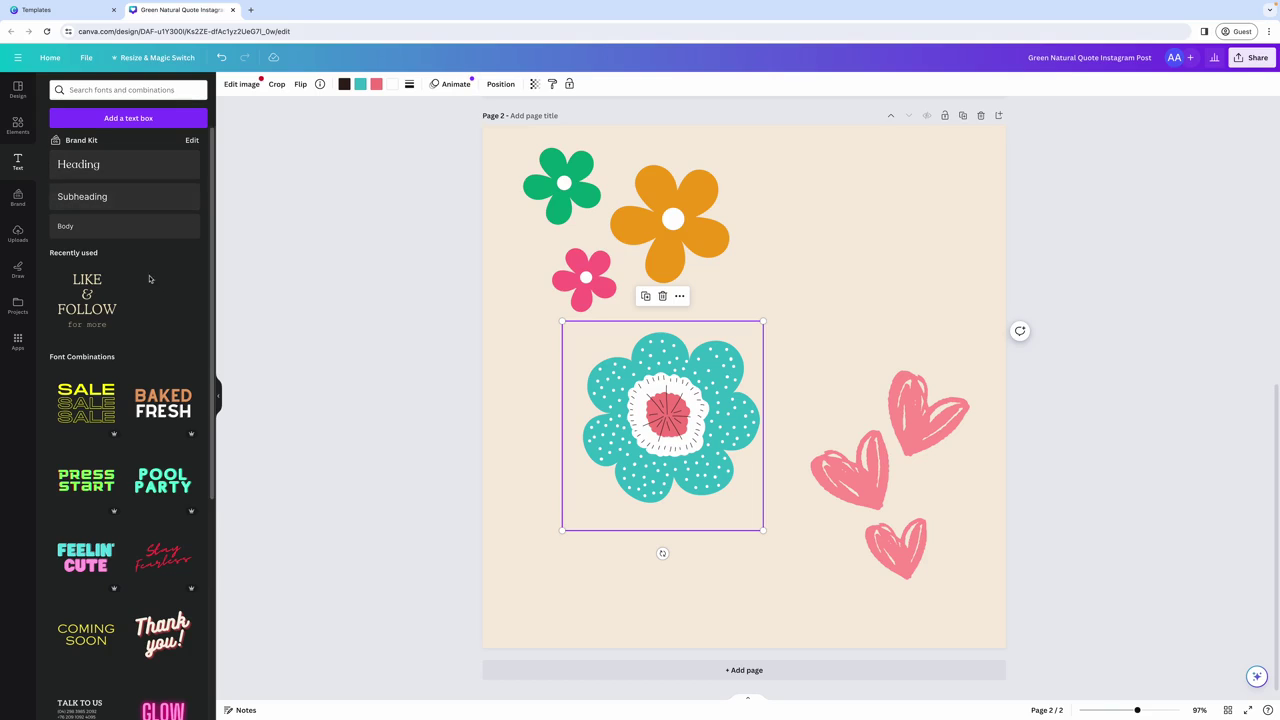
pyautogui.scroll(-5, 153, 308)
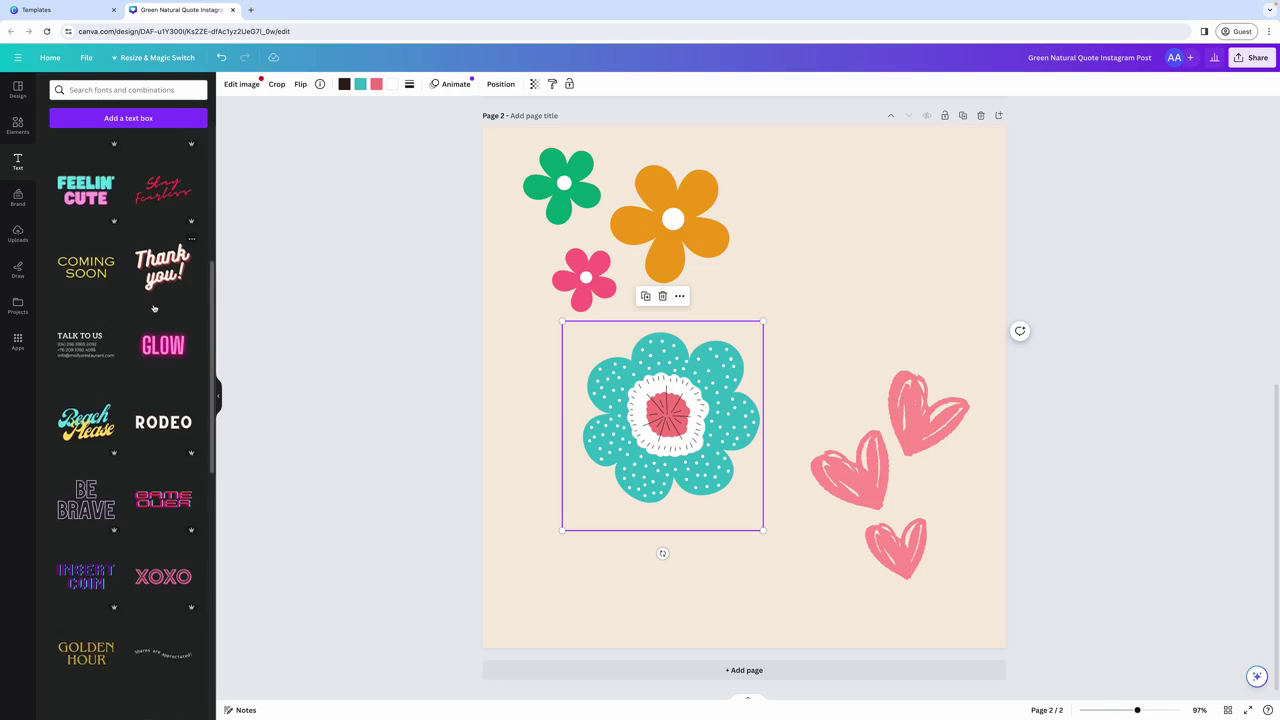
pyautogui.scroll(-8, 162, 367)
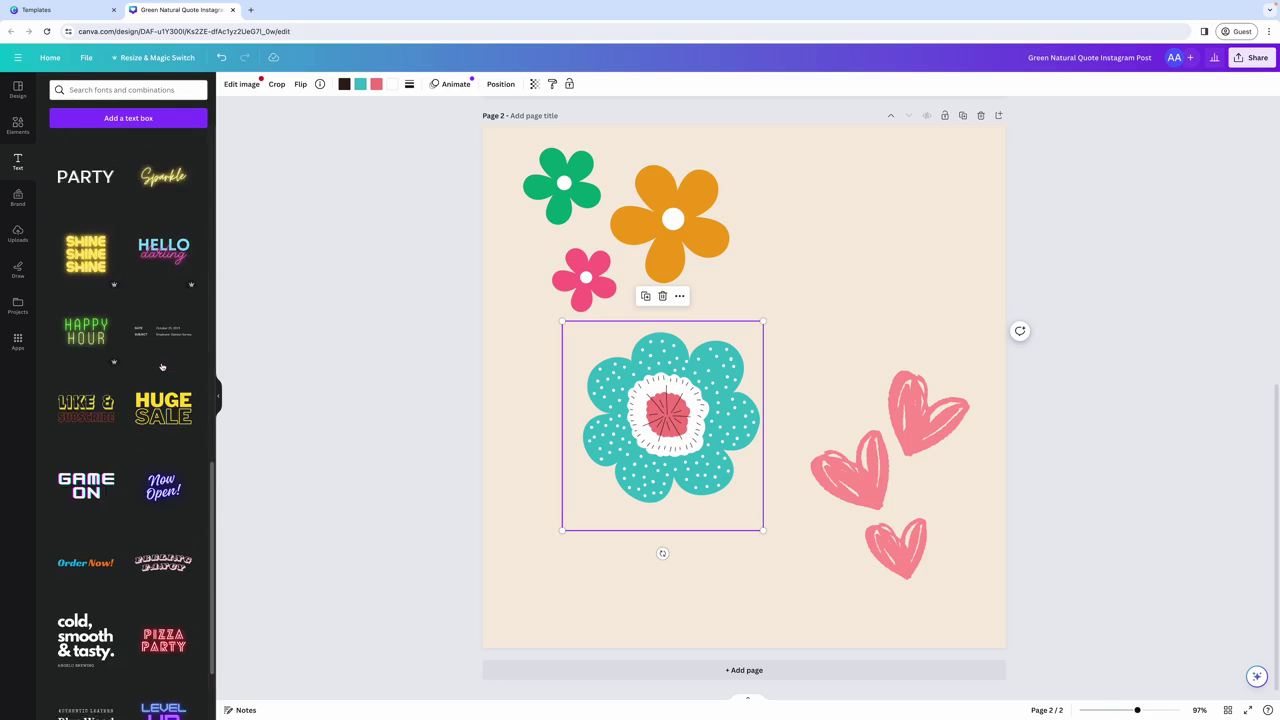
pyautogui.scroll(-2, 162, 367)
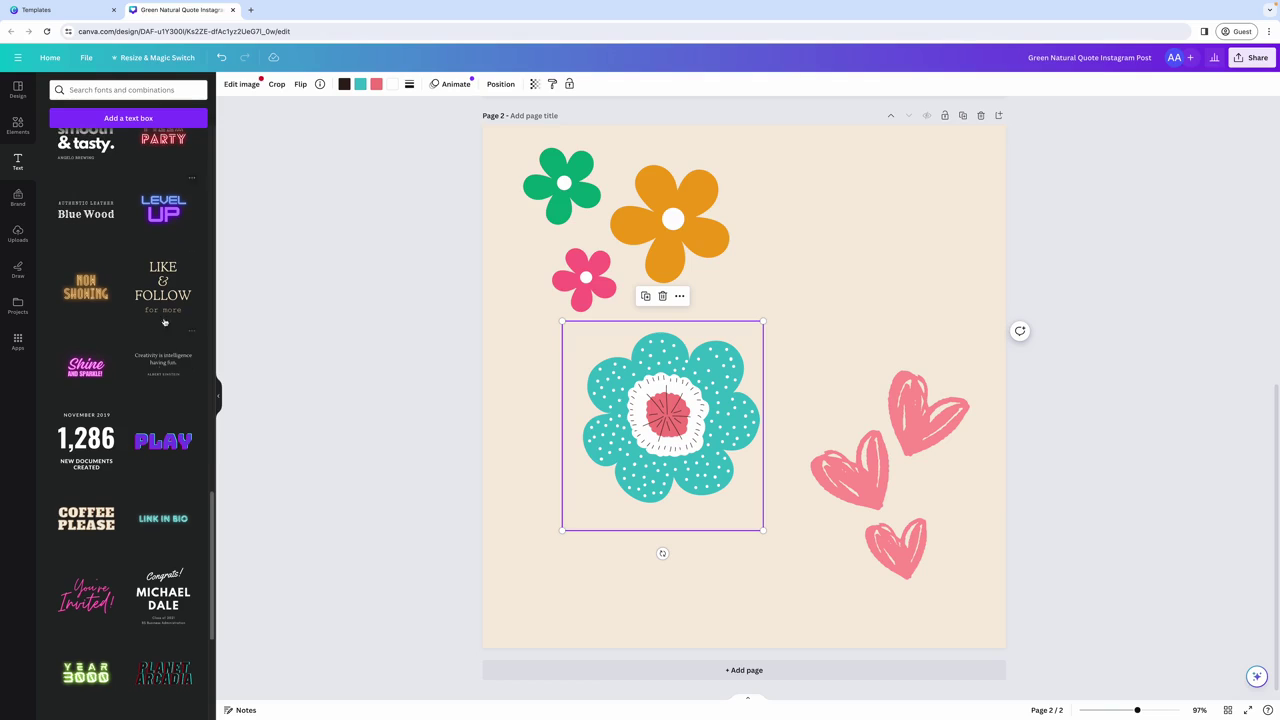
pyautogui.scroll(-1, 155, 300)
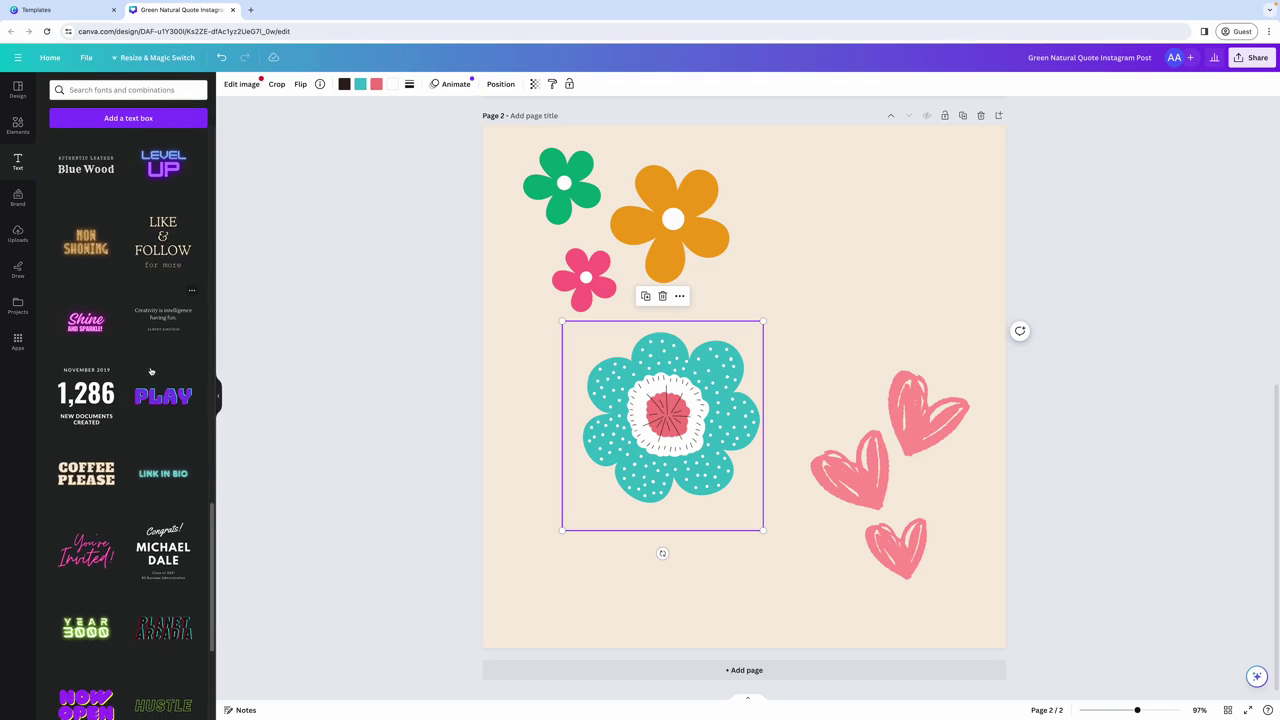
pyautogui.scroll(1, 120, 280)
pyautogui.click(17, 200)
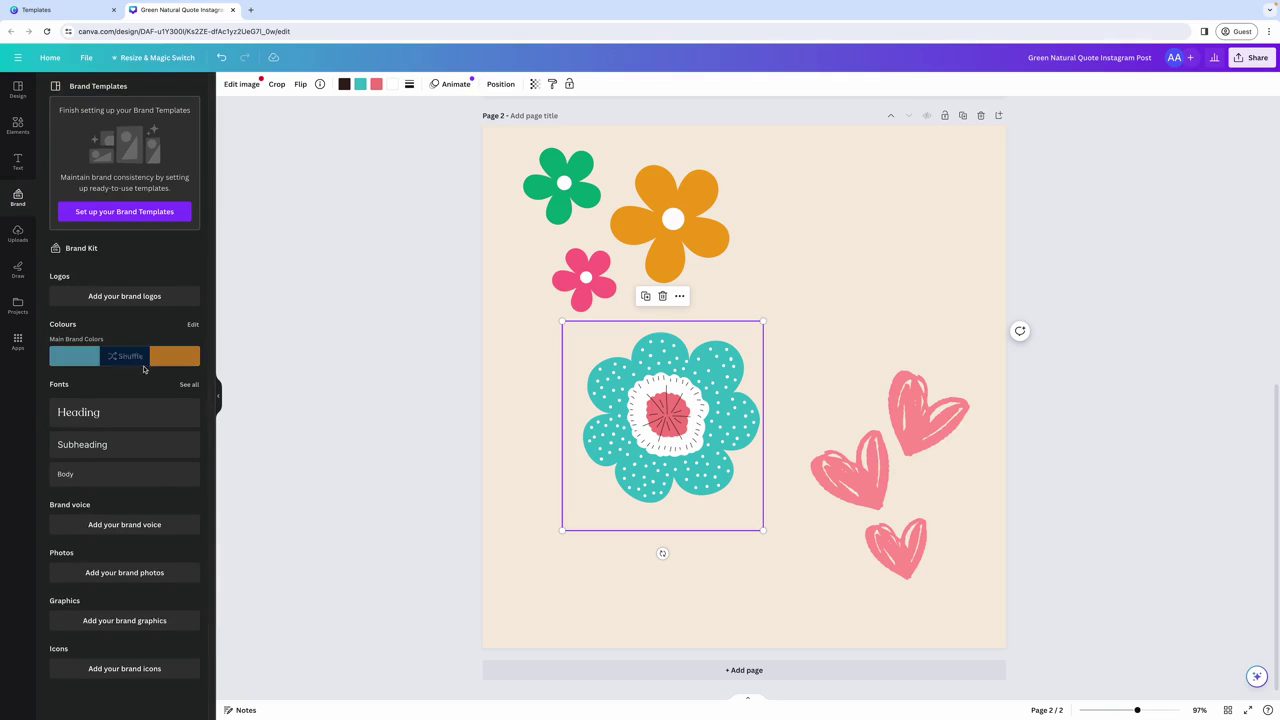
pyautogui.click(17, 232)
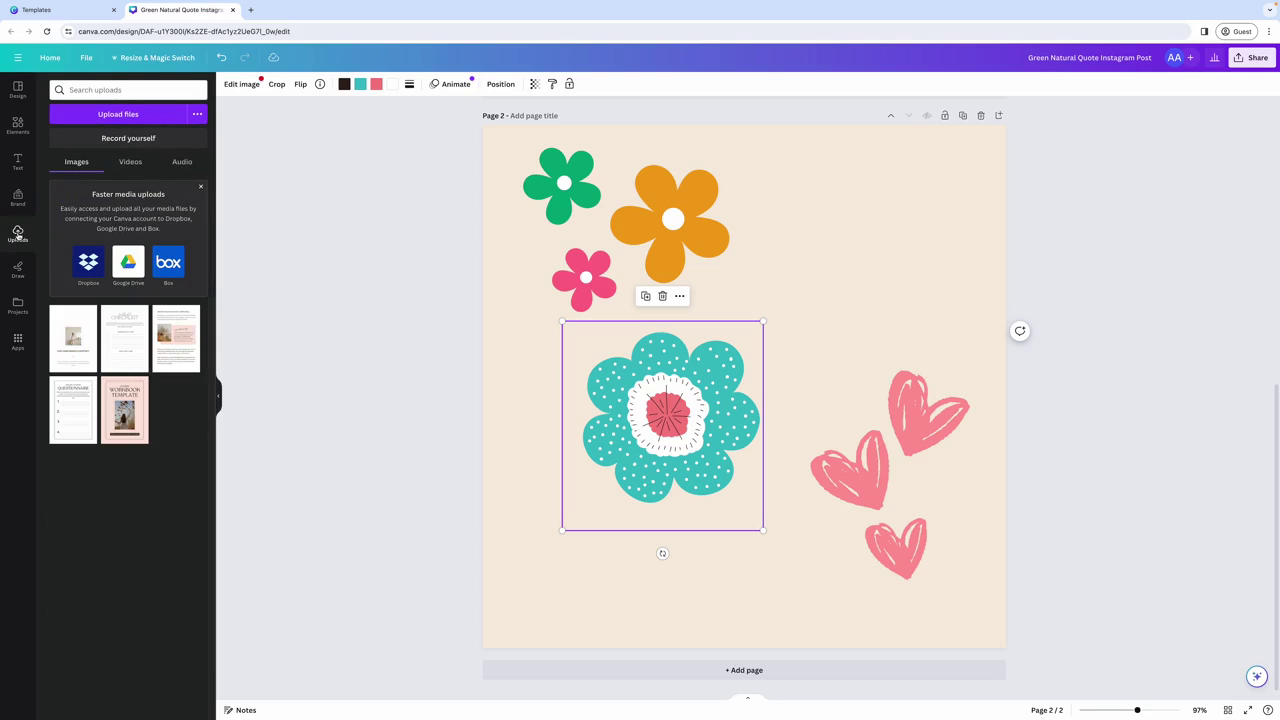
# Draw three blue pen doodles on page 2 around the teal flower
pyautogui.click(18, 270)
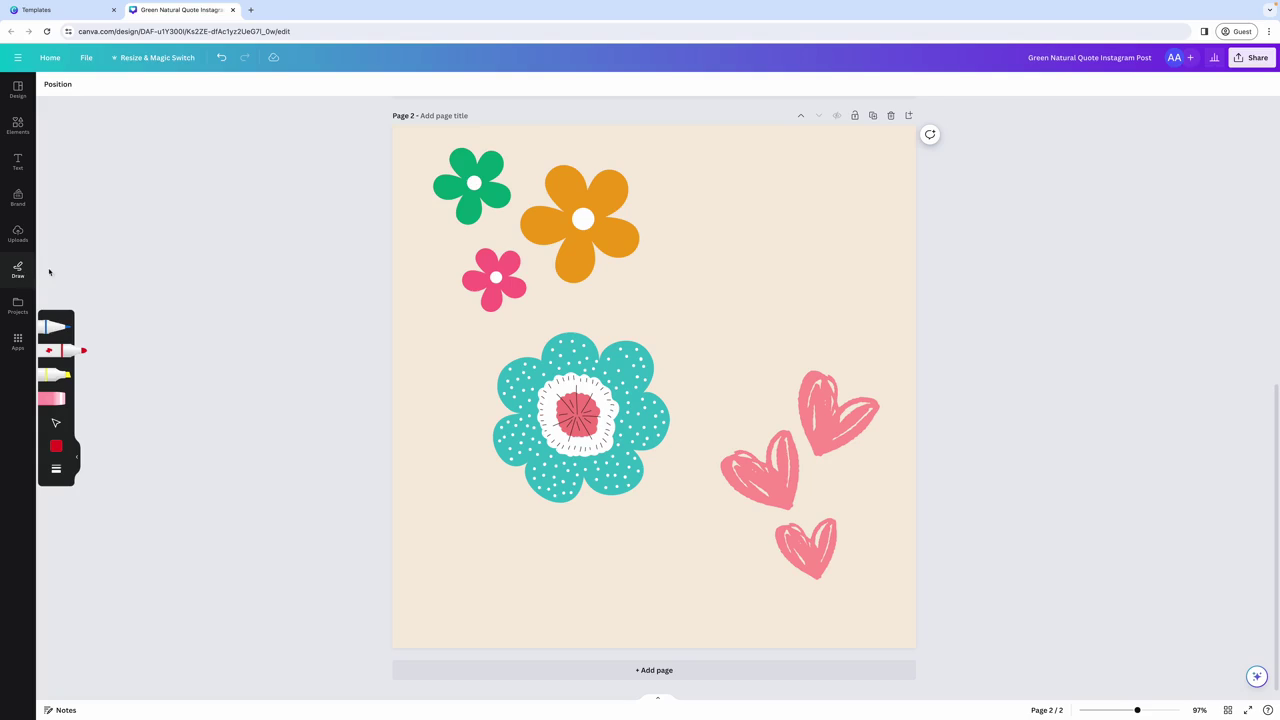
pyautogui.click(53, 328)
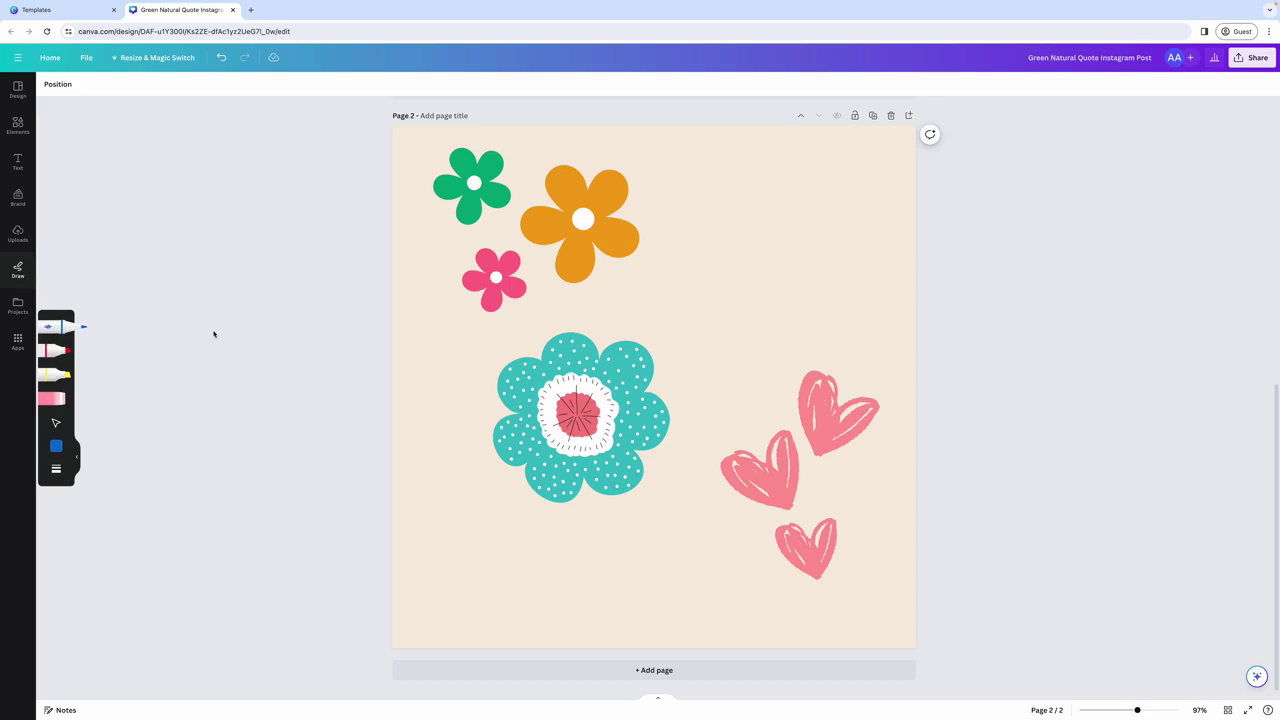
pyautogui.moveTo(659, 301)
pyautogui.mouseDown()
pyautogui.moveTo(744, 296)
pyautogui.moveTo(868, 281)
pyautogui.mouseUp()
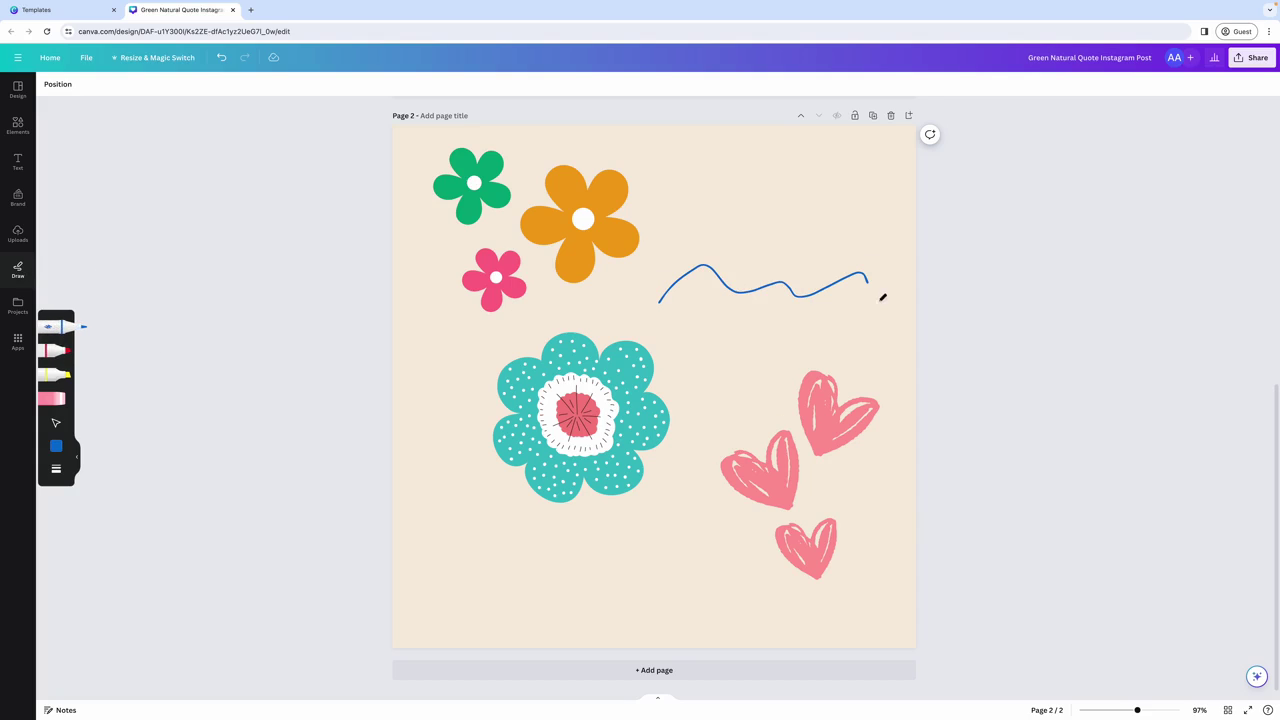
pyautogui.moveTo(720, 325)
pyautogui.mouseDown()
pyautogui.moveTo(770, 345)
pyautogui.moveTo(716, 320)
pyautogui.mouseUp()
pyautogui.moveTo(713, 244)
pyautogui.mouseDown()
pyautogui.moveTo(811, 226)
pyautogui.moveTo(885, 236)
pyautogui.mouseUp()
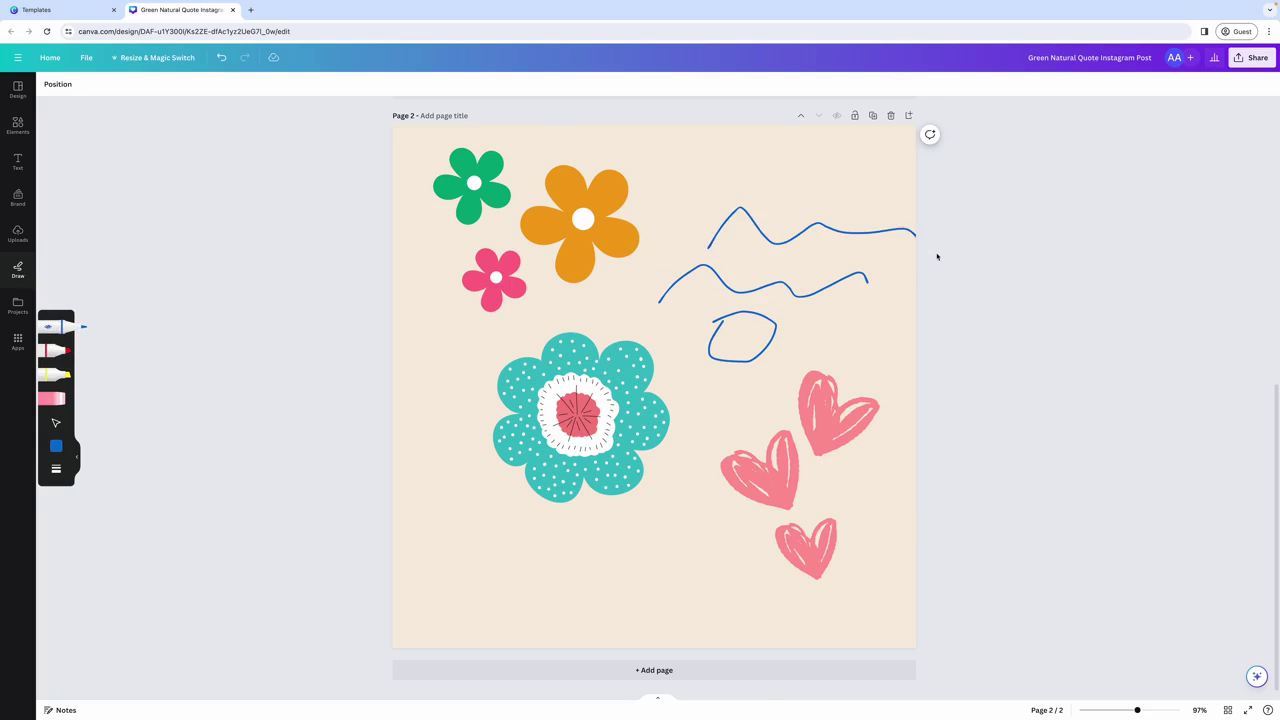
# Look through the Projects and Apps panels, then select page 2's background
pyautogui.click(17, 305)
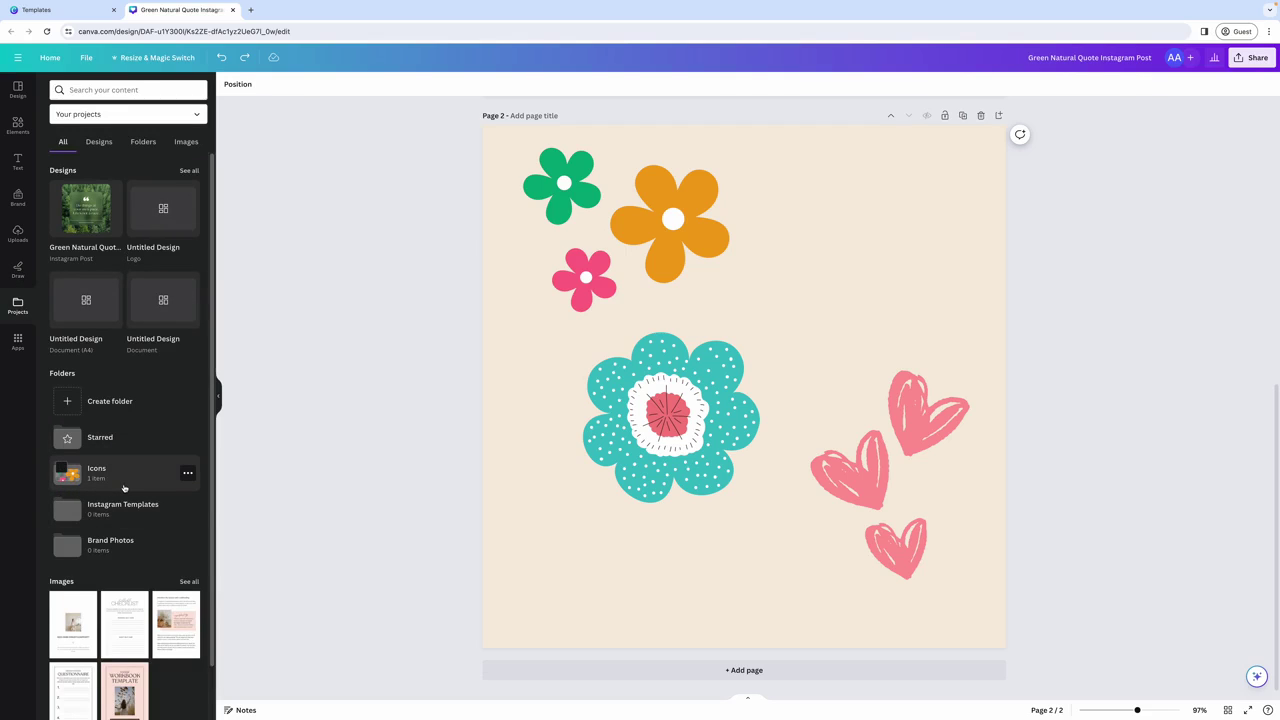
pyautogui.click(17, 341)
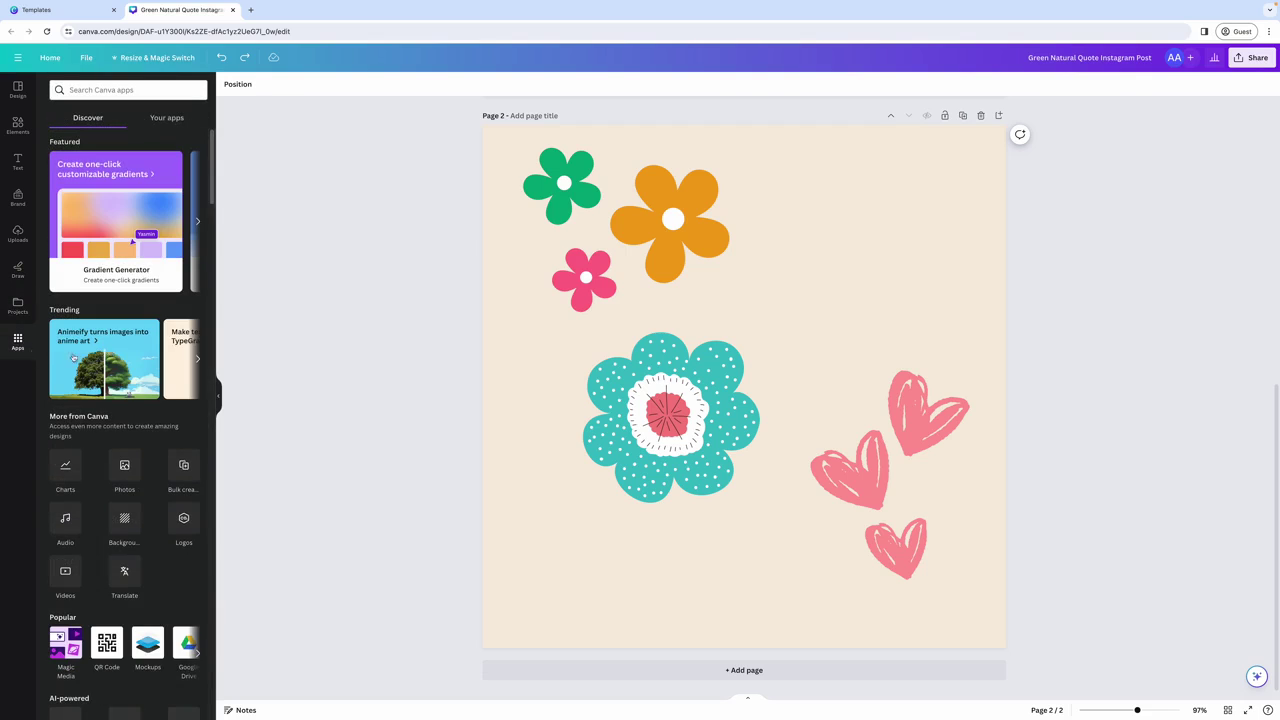
pyautogui.scroll(-5, 119, 386)
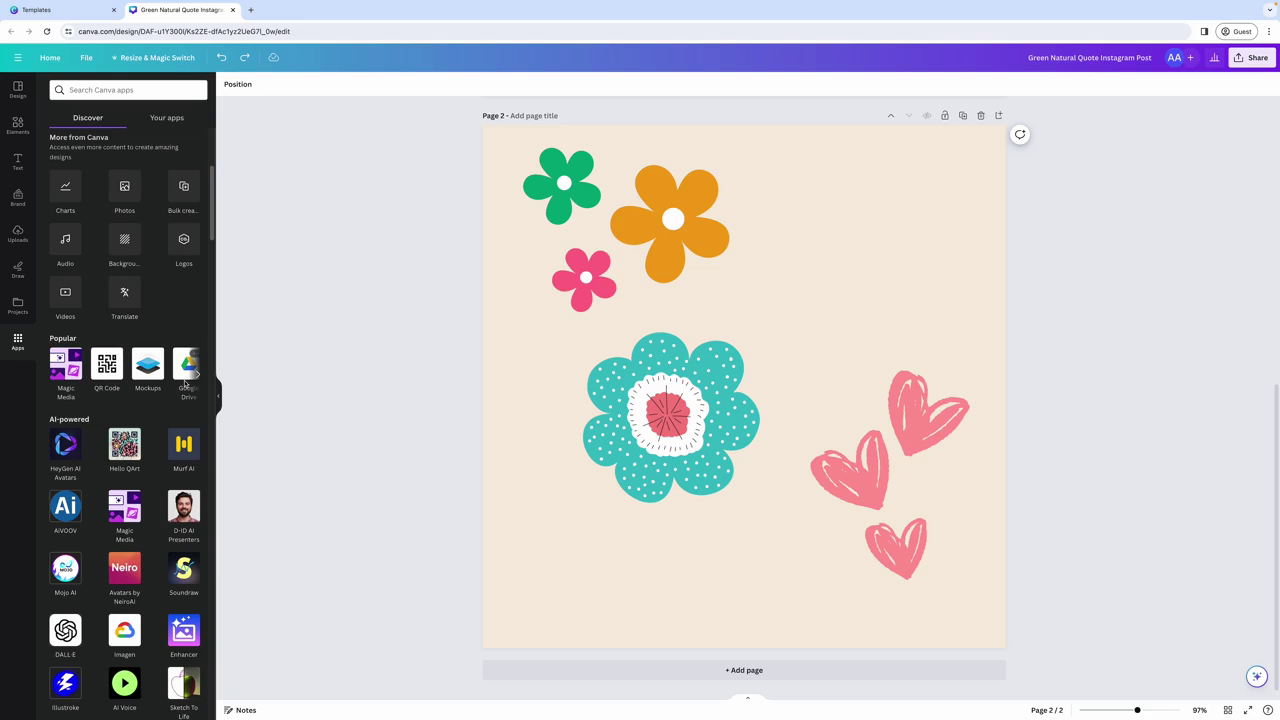
pyautogui.scroll(-7, 168, 415)
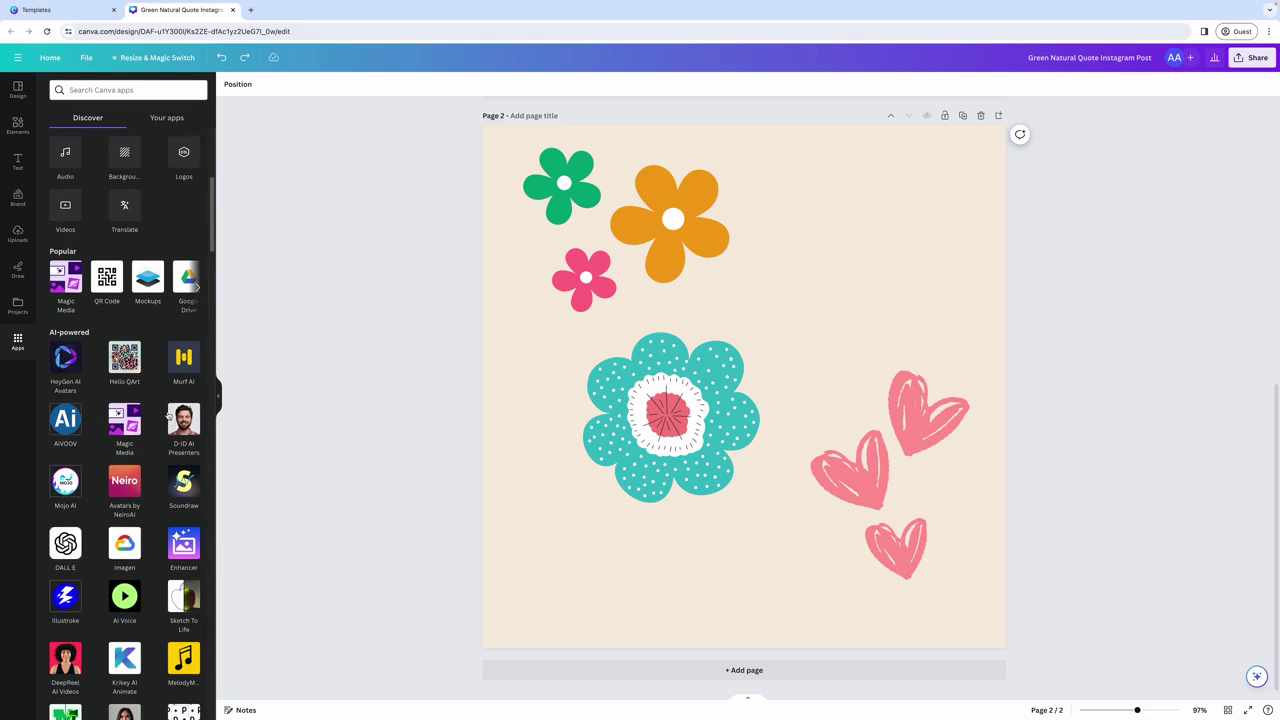
pyautogui.scroll(10, 168, 415)
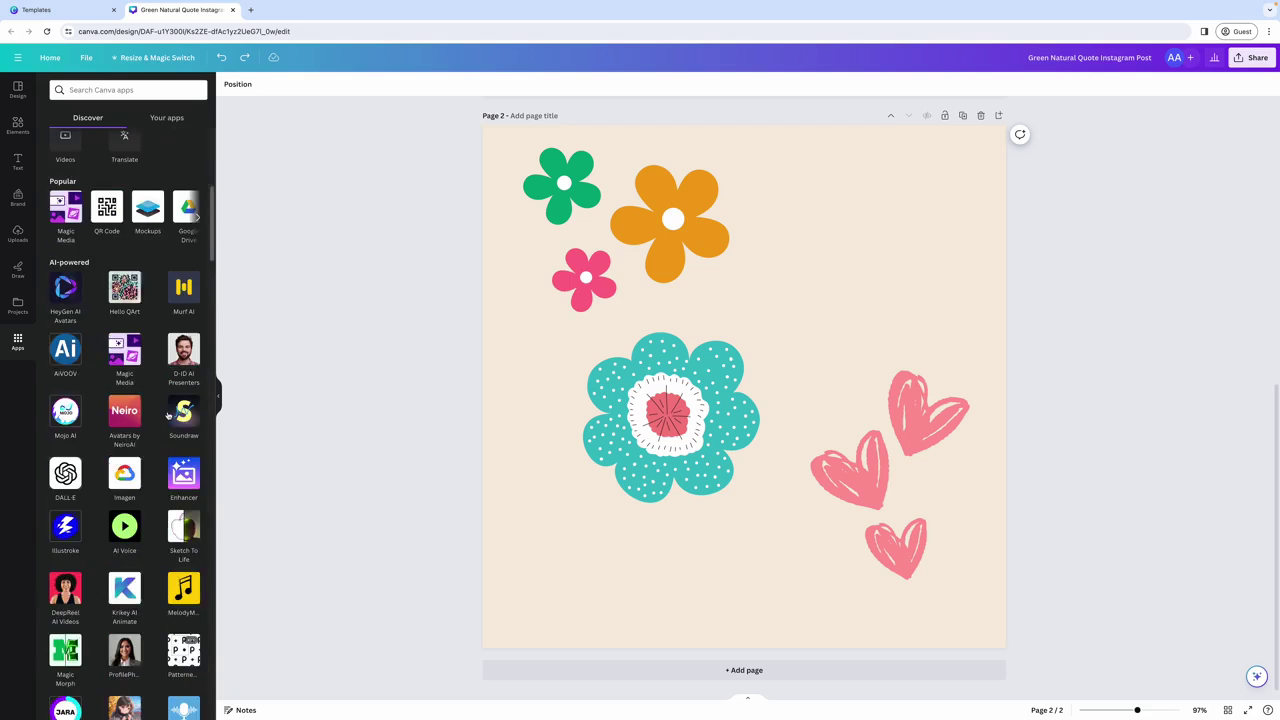
pyautogui.click(521, 316)
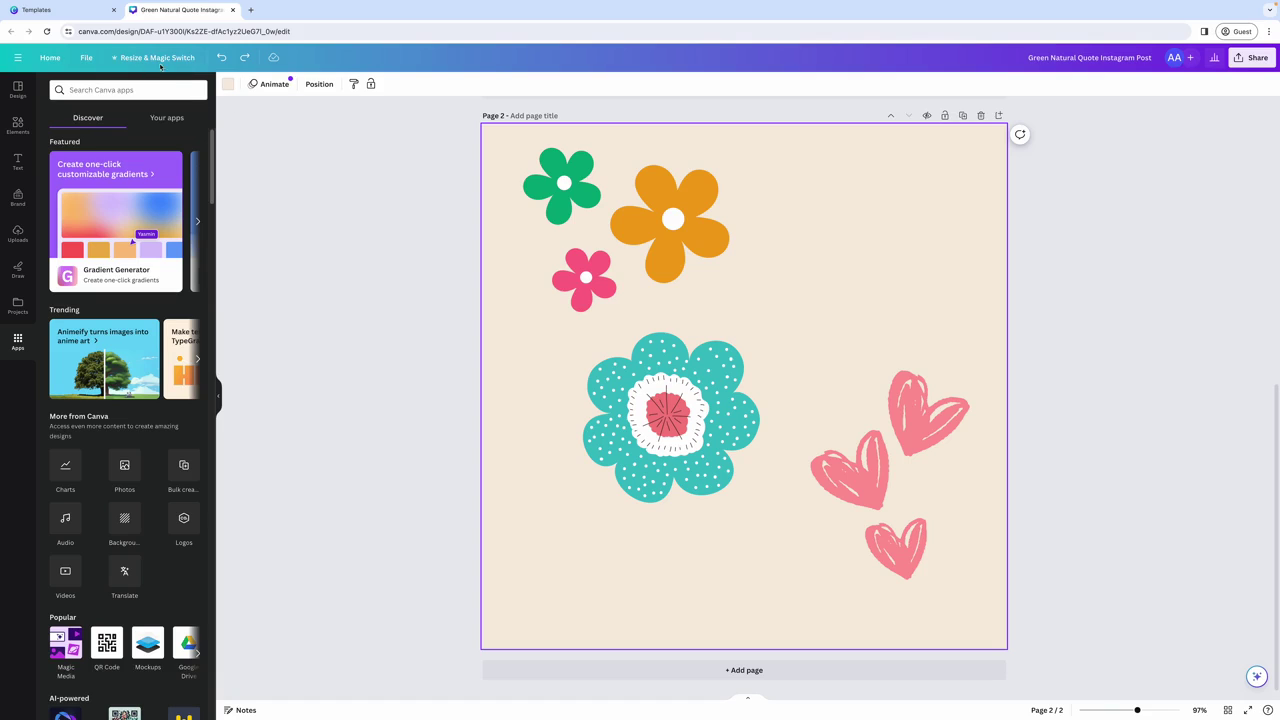
pyautogui.click(126, 62)
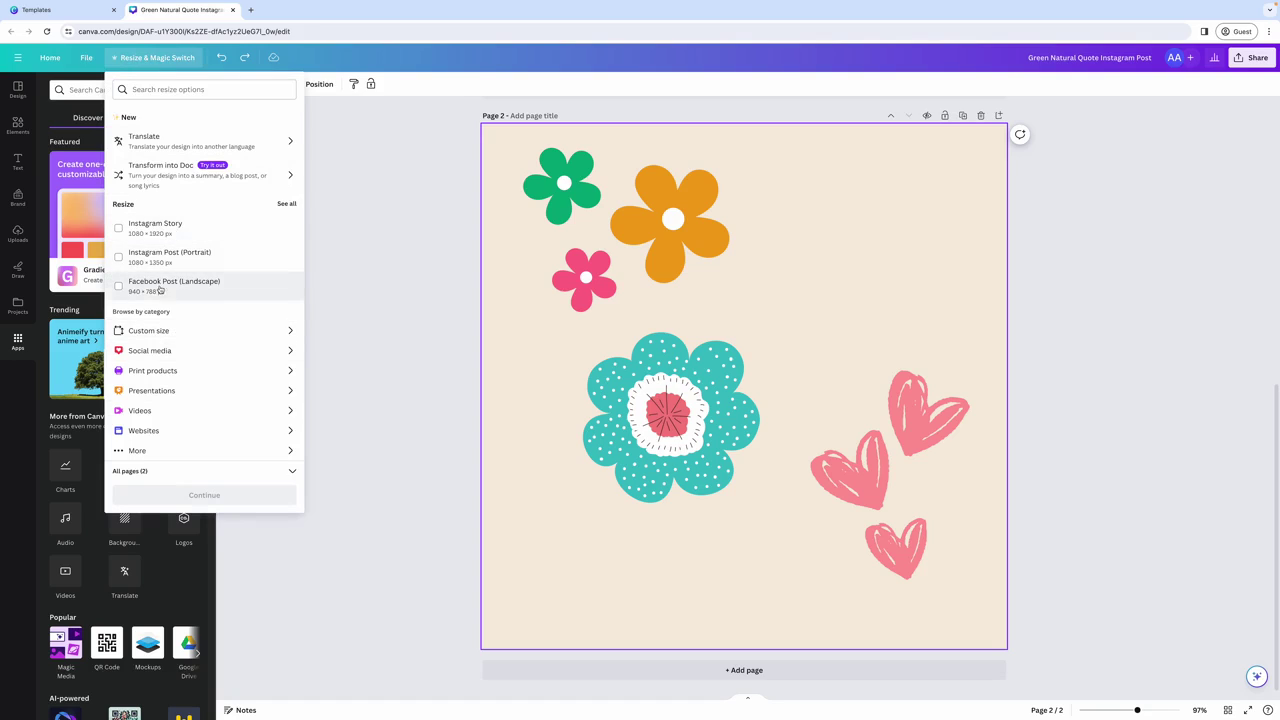
pyautogui.click(172, 90)
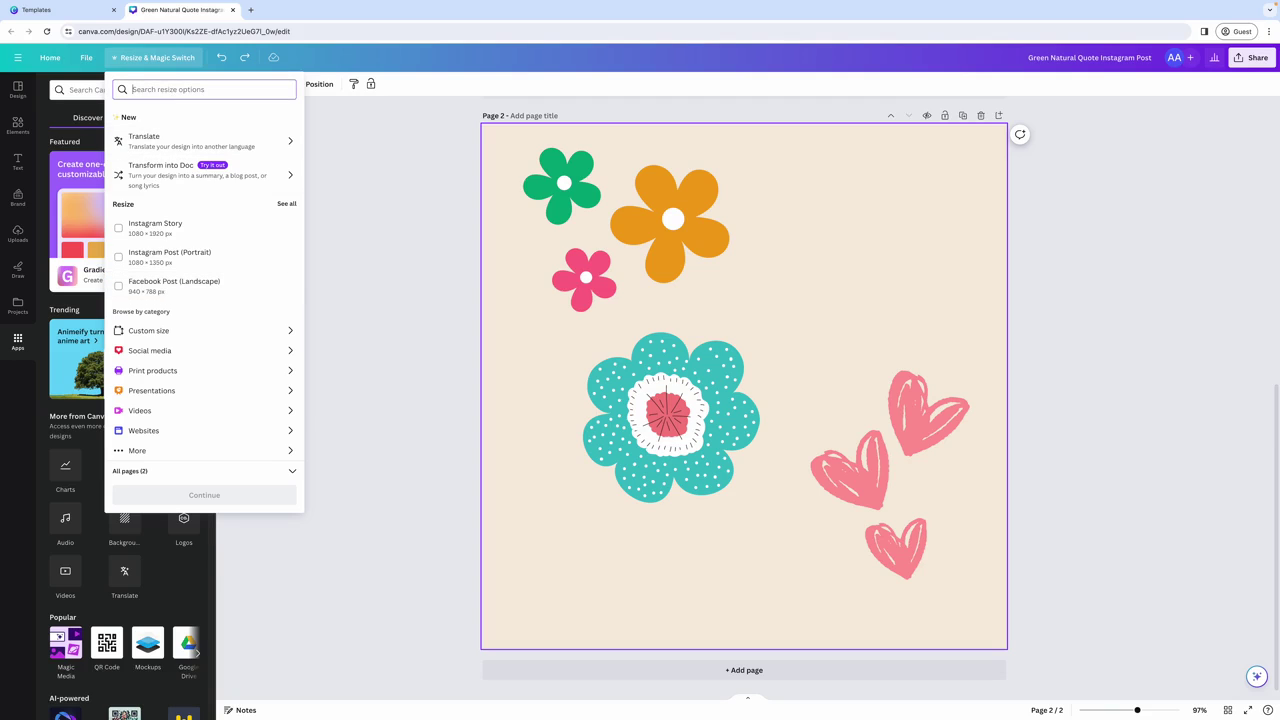
pyautogui.write('pinteres')
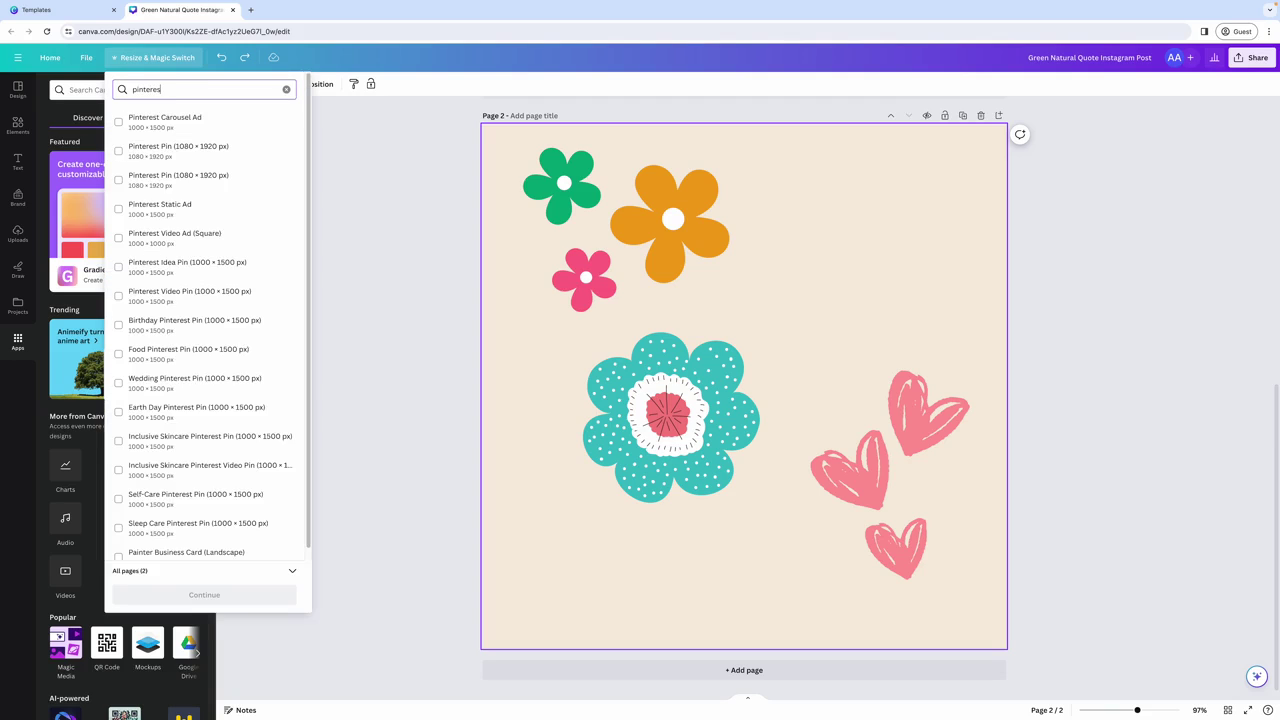
pyautogui.write('t')
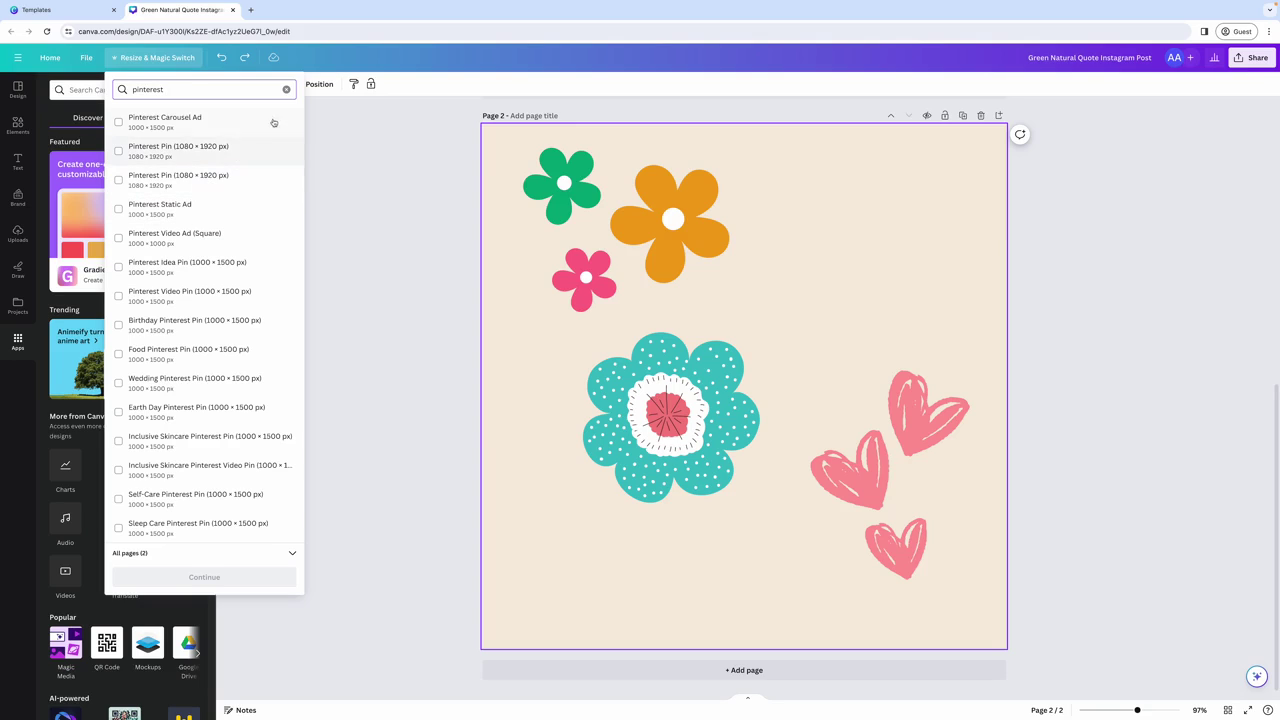
pyautogui.click(286, 89)
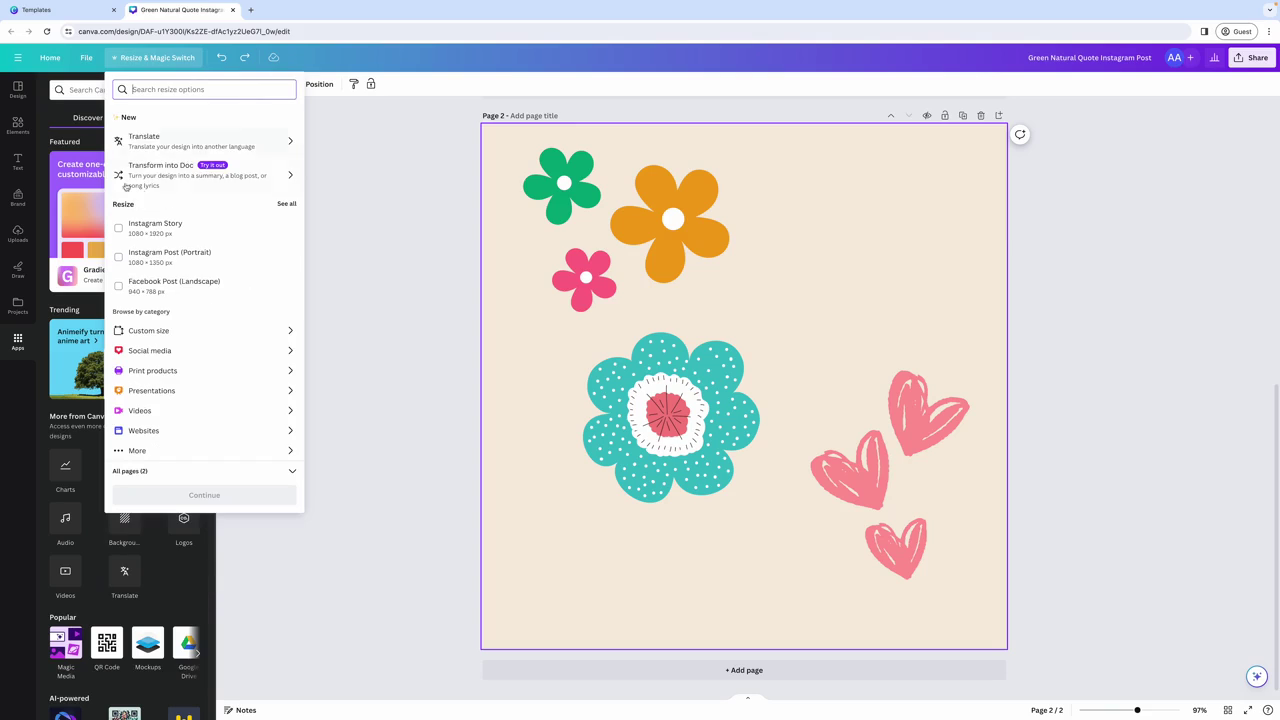
pyautogui.click(367, 187)
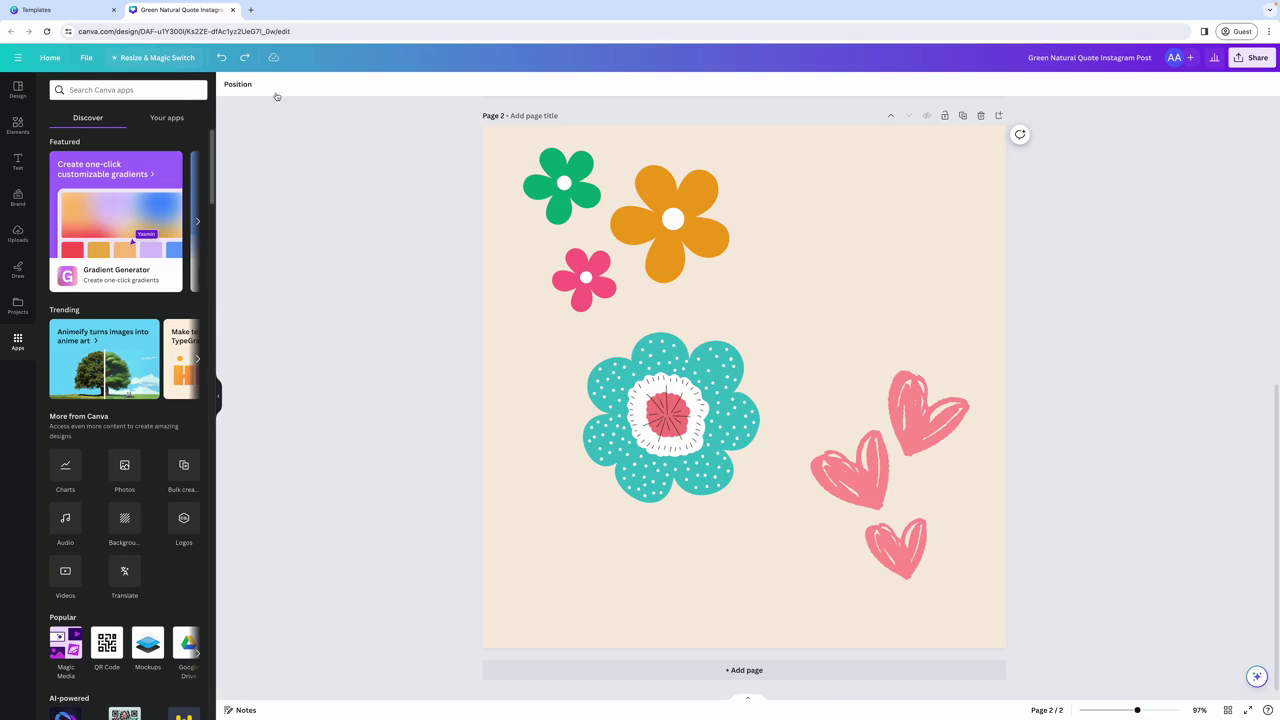
# Select the 'Do things at your own pace' quote on page 1 and browse fonts beyond Lovelace
pyautogui.scroll(5, 867, 256)
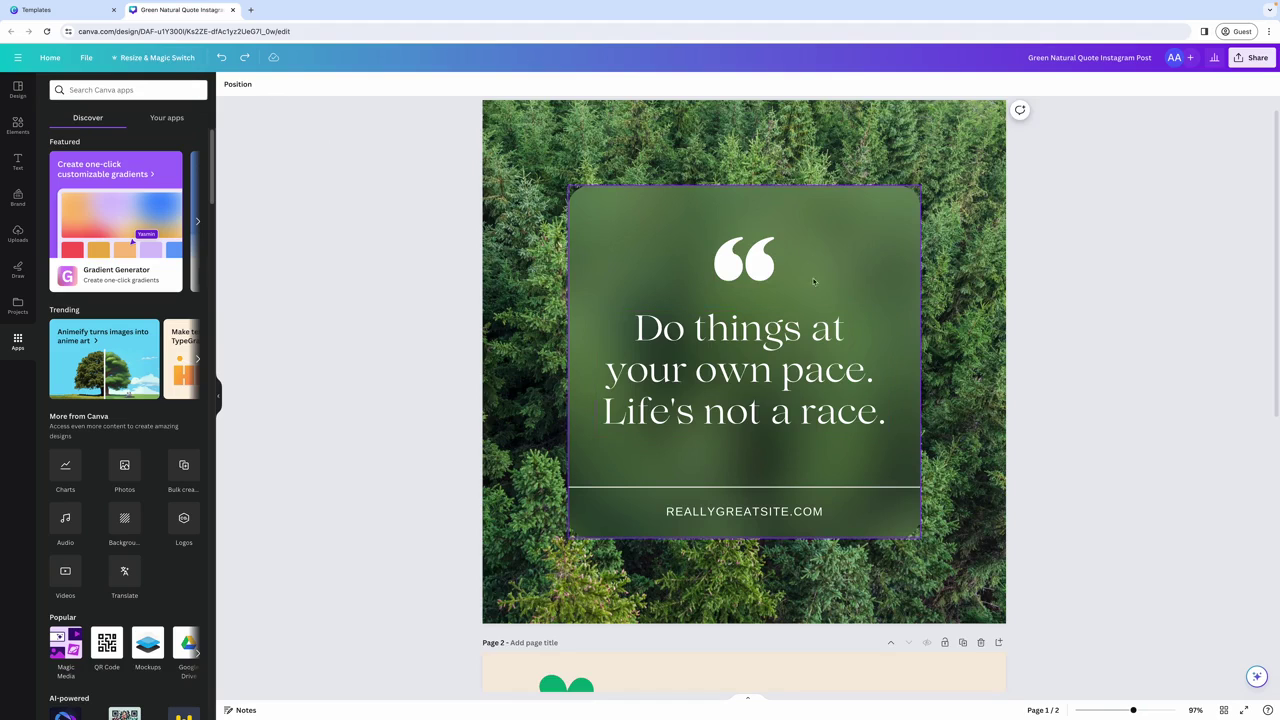
pyautogui.scroll(1, 803, 253)
pyautogui.scroll(-3, 740, 253)
pyautogui.scroll(1, 680, 252)
pyautogui.click(660, 252)
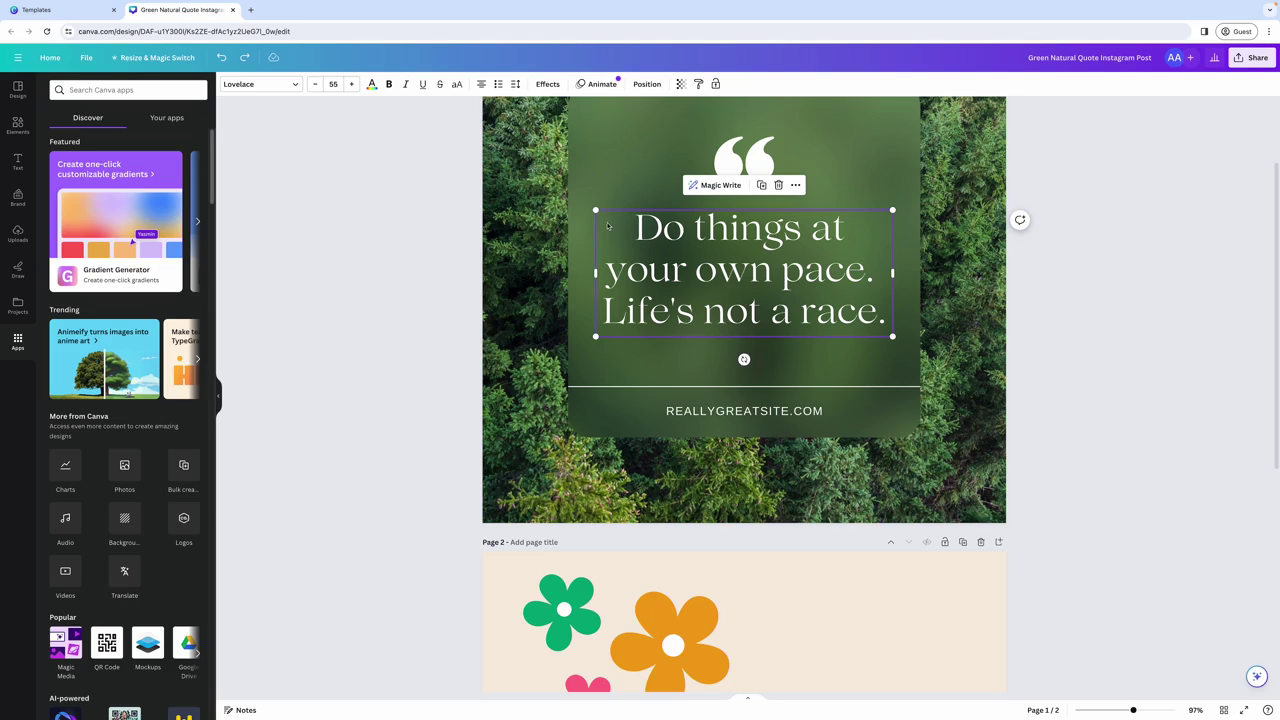
pyautogui.click(254, 86)
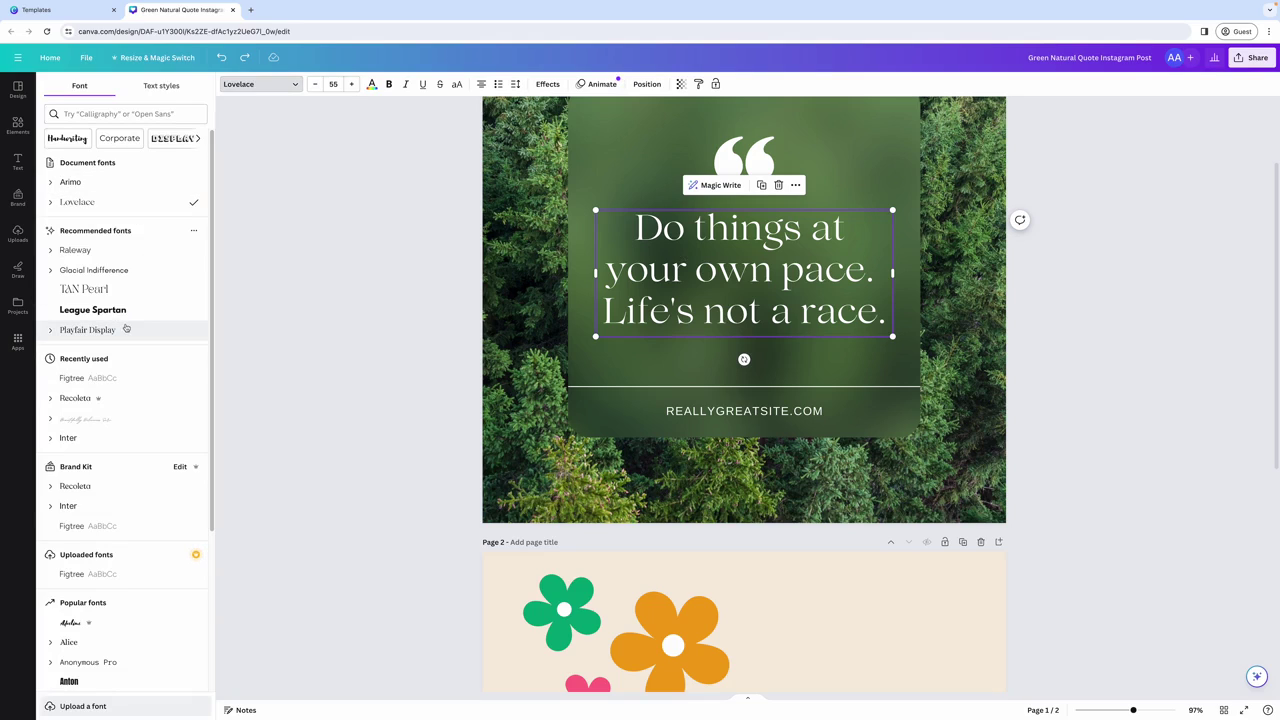
pyautogui.scroll(-10, 127, 340)
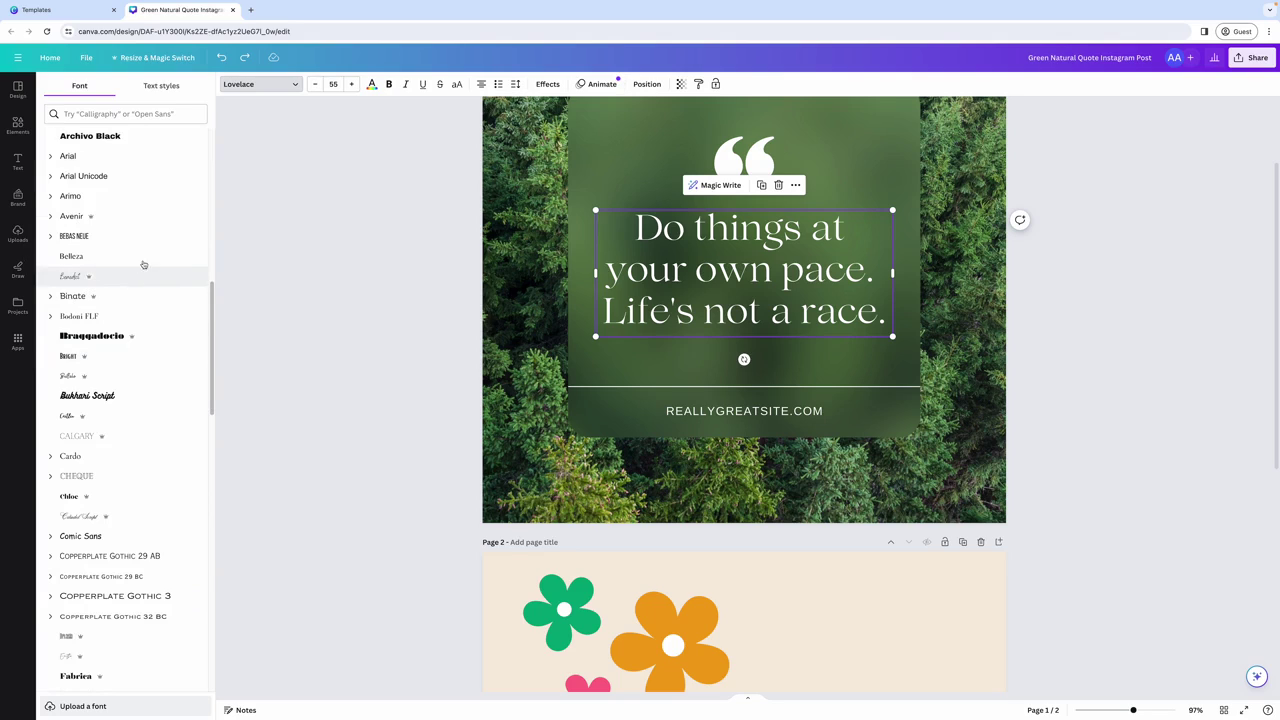
pyautogui.scroll(15, 143, 262)
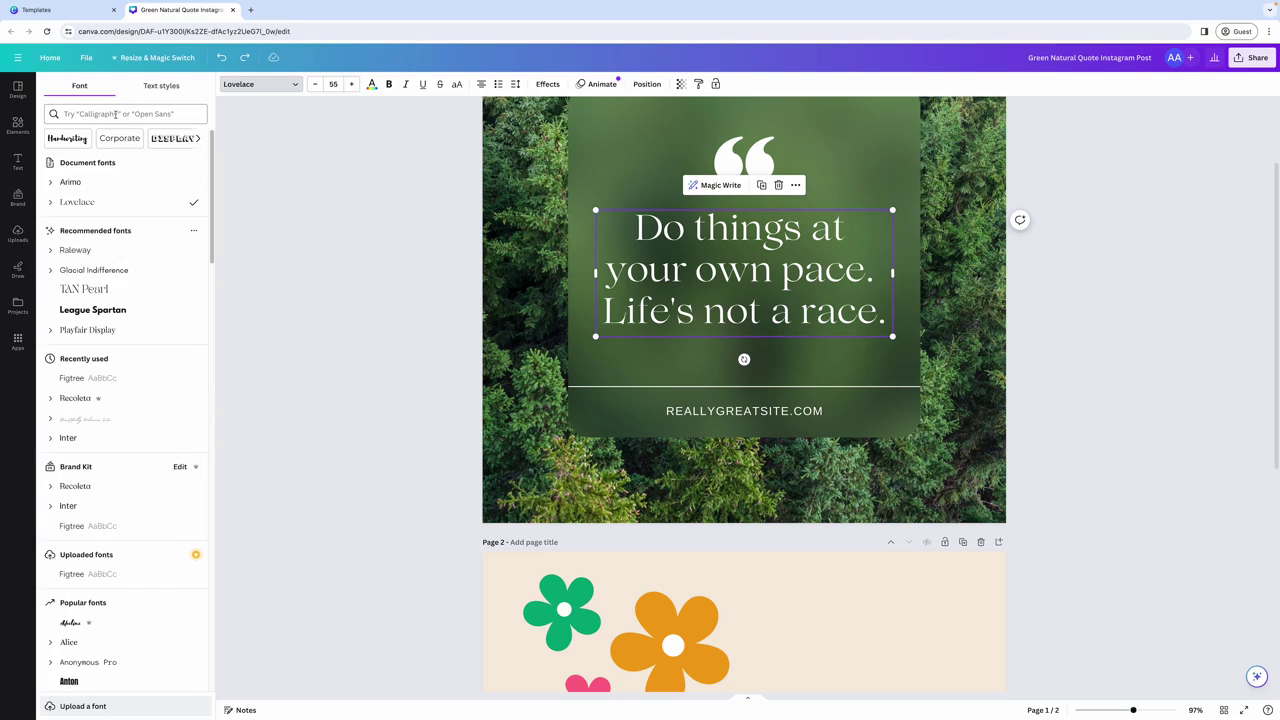
# Change the quote font to Montserrat and shrink the text box slightly to size 54.6
pyautogui.click(116, 114)
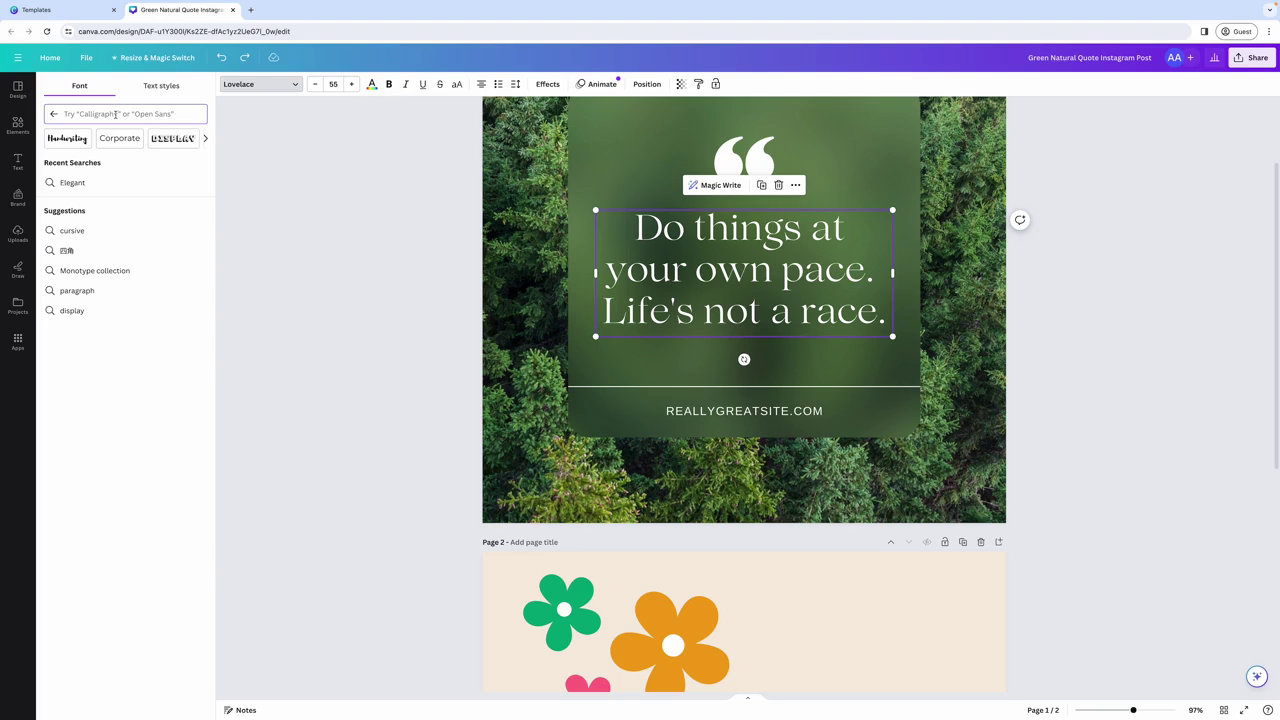
pyautogui.write('mon')
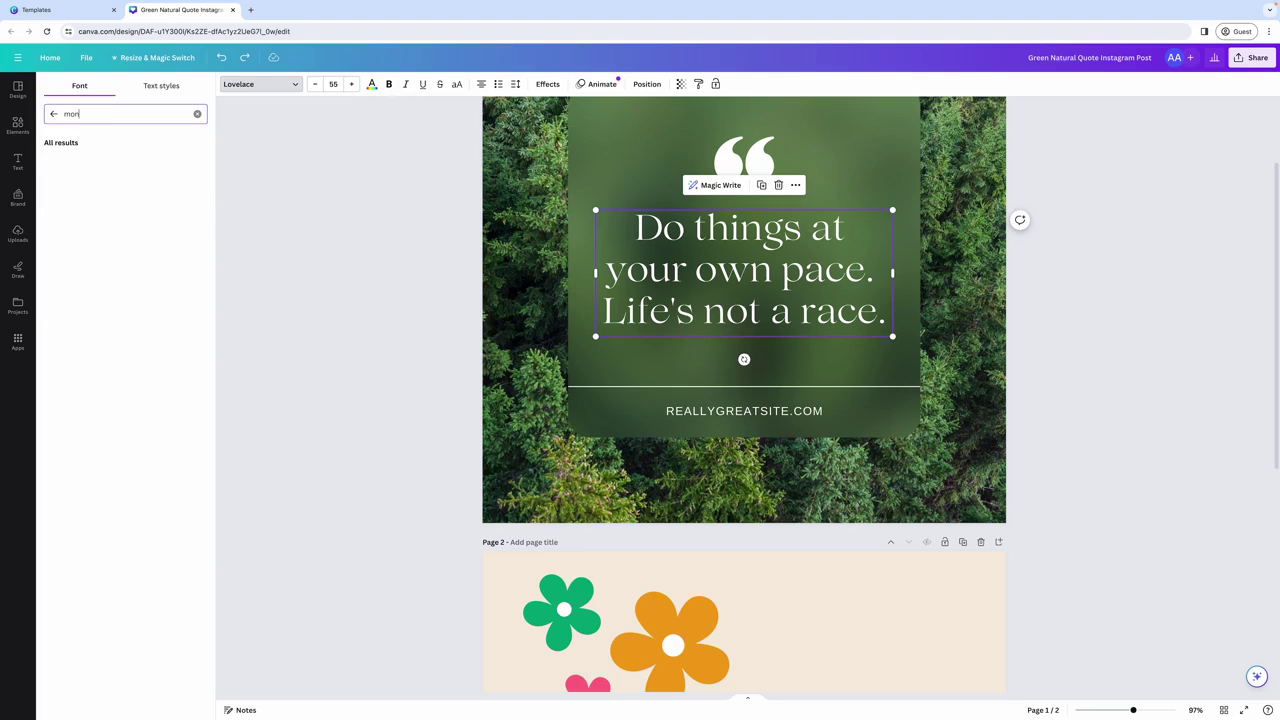
pyautogui.write('tserrat')
pyautogui.click(115, 166)
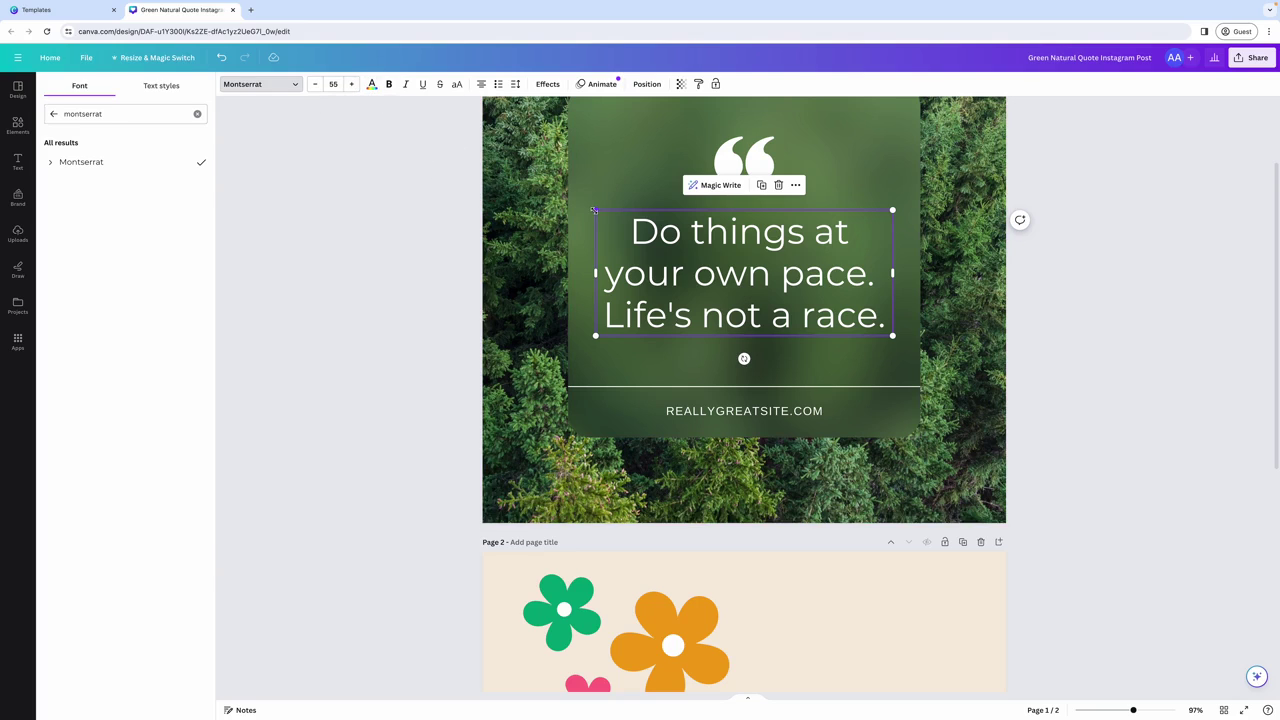
pyautogui.moveTo(594, 210)
pyautogui.mouseDown()
pyautogui.moveTo(671, 254)
pyautogui.moveTo(597, 211)
pyautogui.mouseUp()
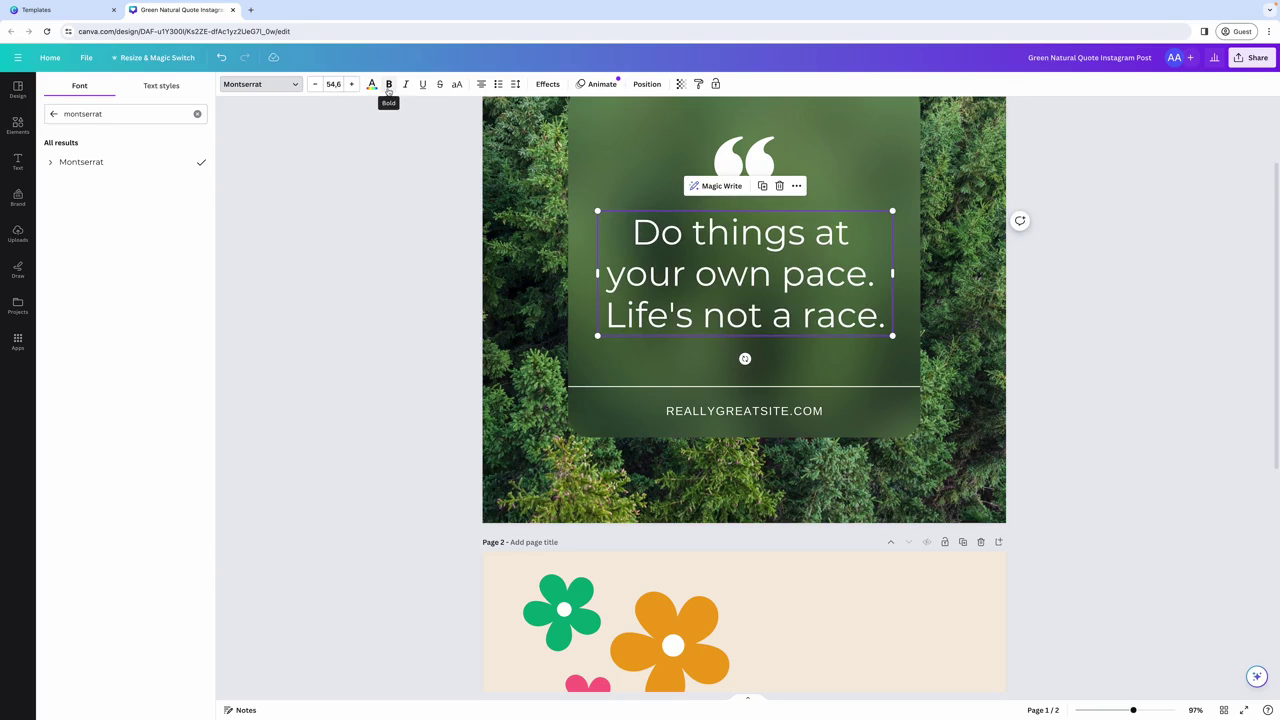
pyautogui.click(516, 85)
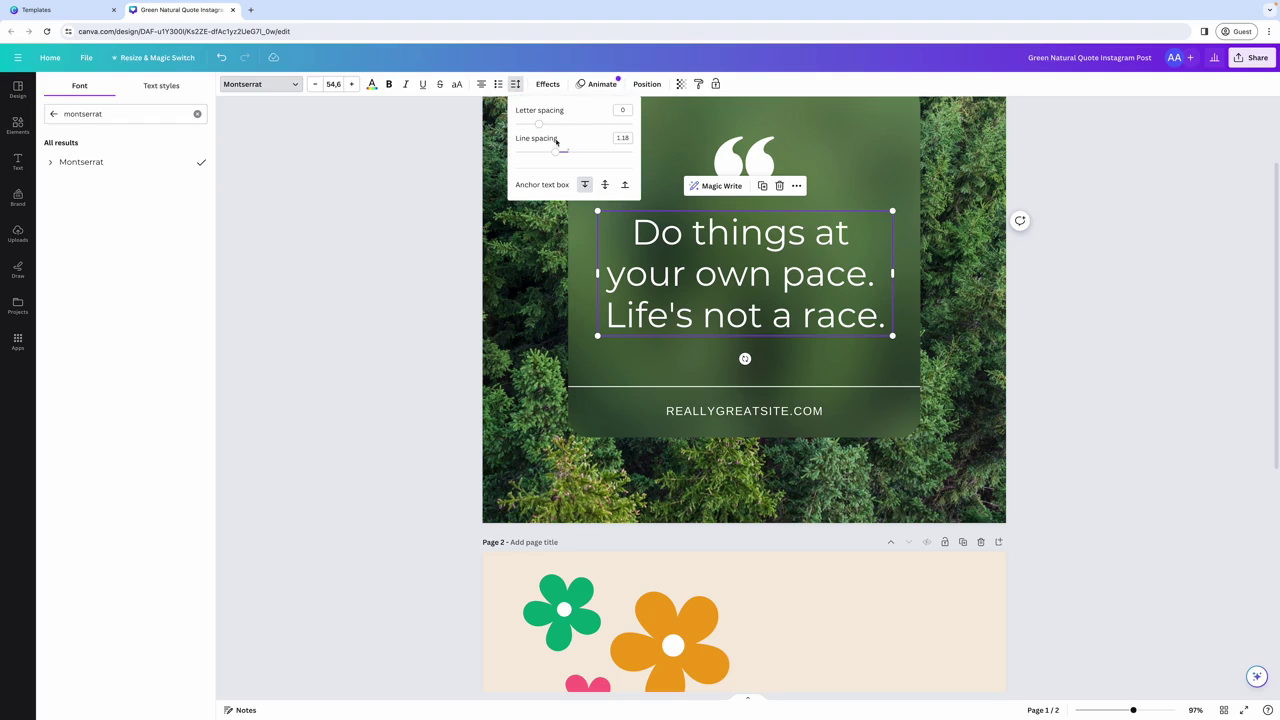
# Preview the Hollow and black rounded Background text effects on the quote
pyautogui.click(547, 85)
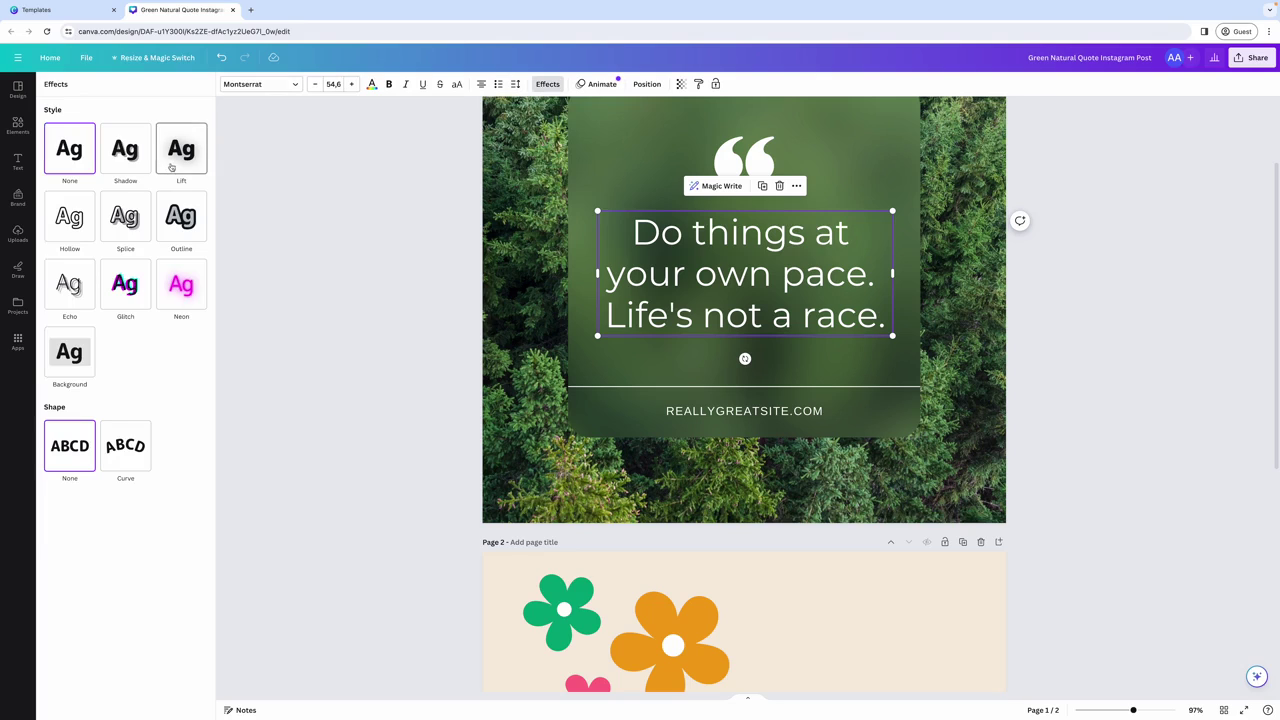
pyautogui.click(85, 231)
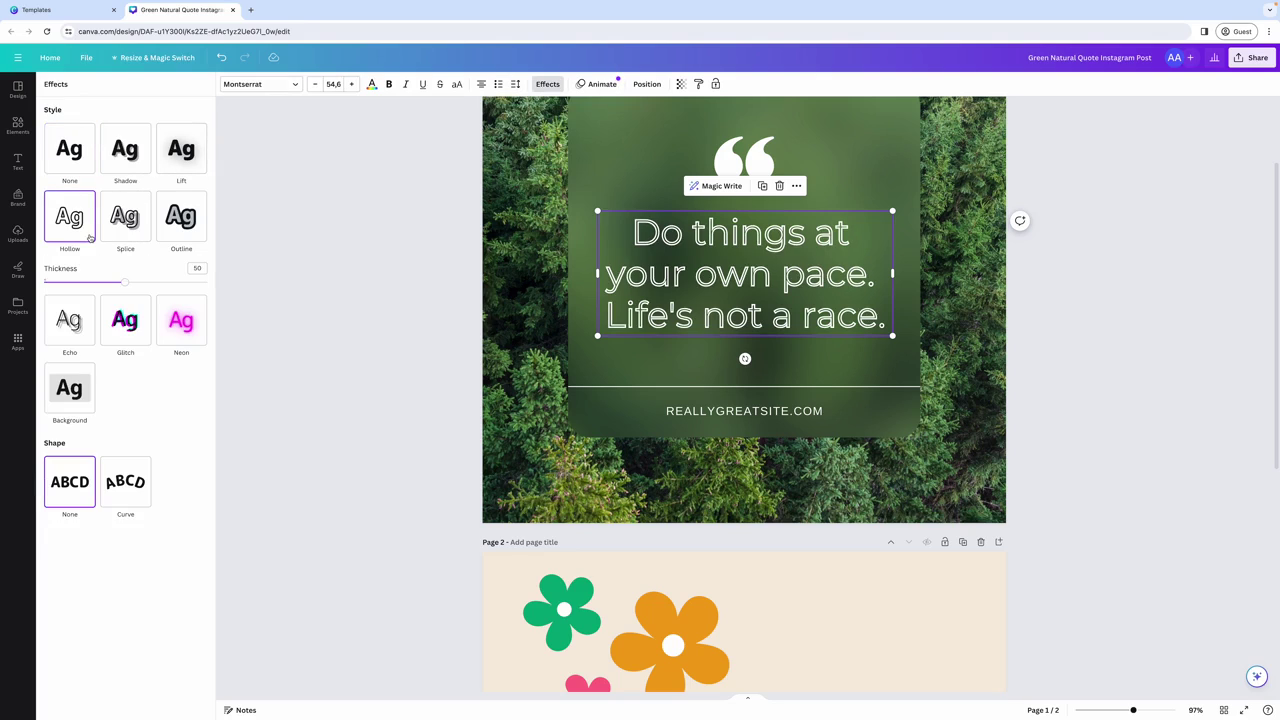
pyautogui.click(84, 400)
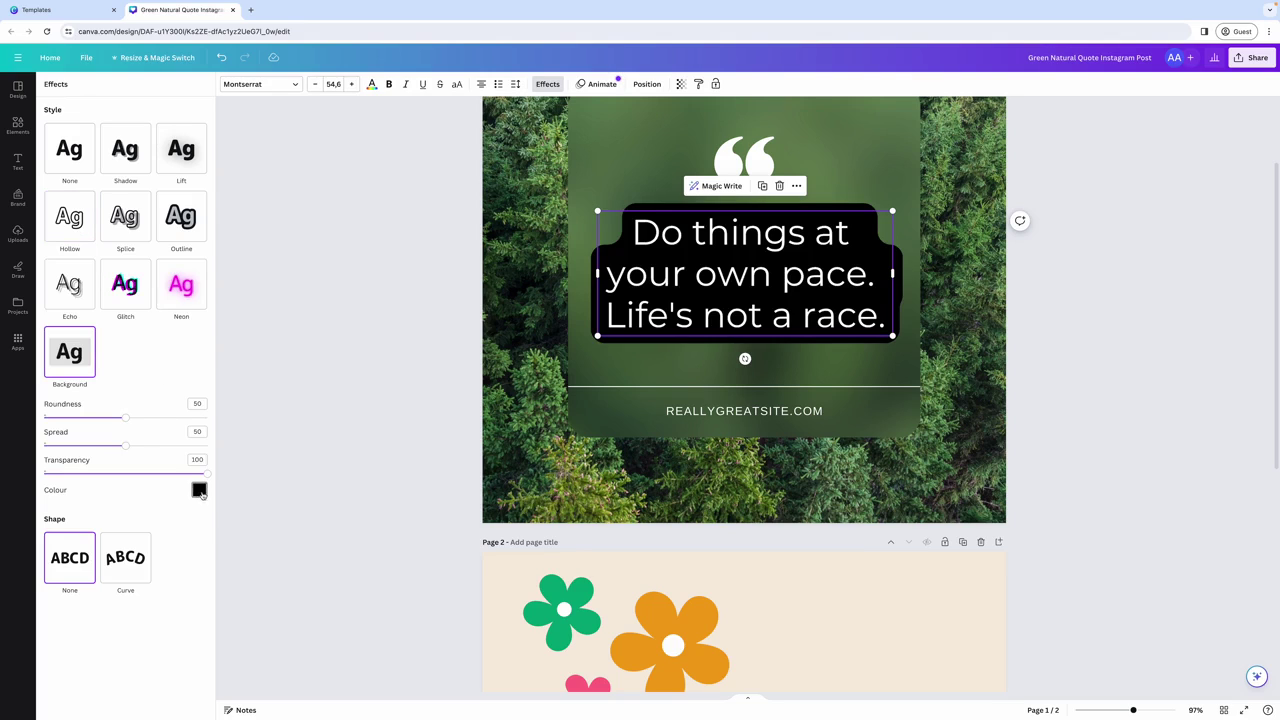
# Sample forest green for the text background, then leave the quote bold with no effect
pyautogui.click(199, 489)
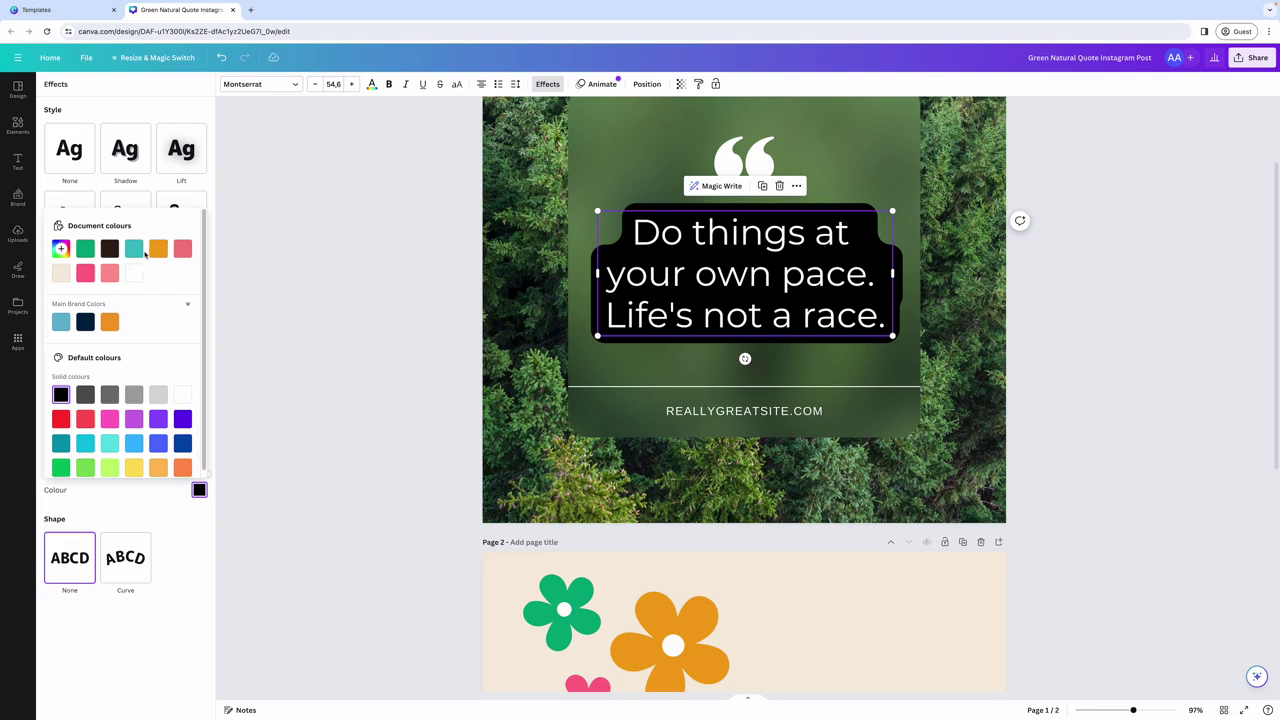
pyautogui.click(61, 248)
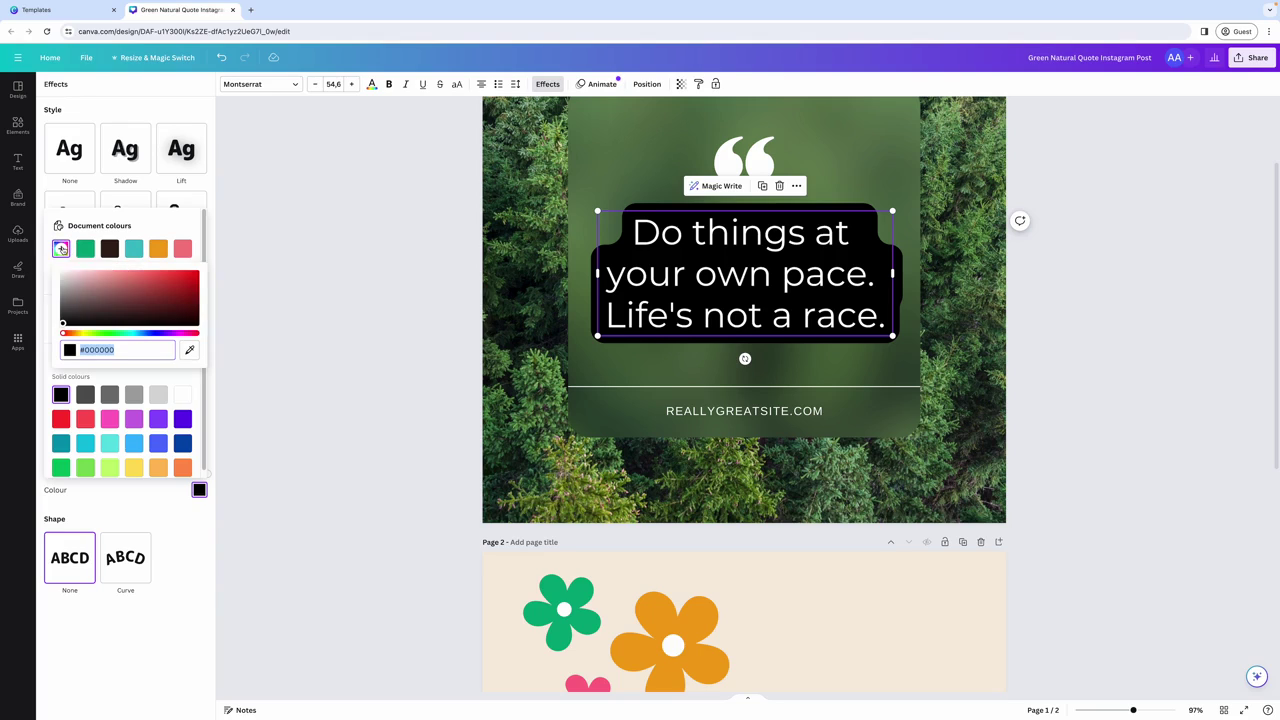
pyautogui.click(189, 350)
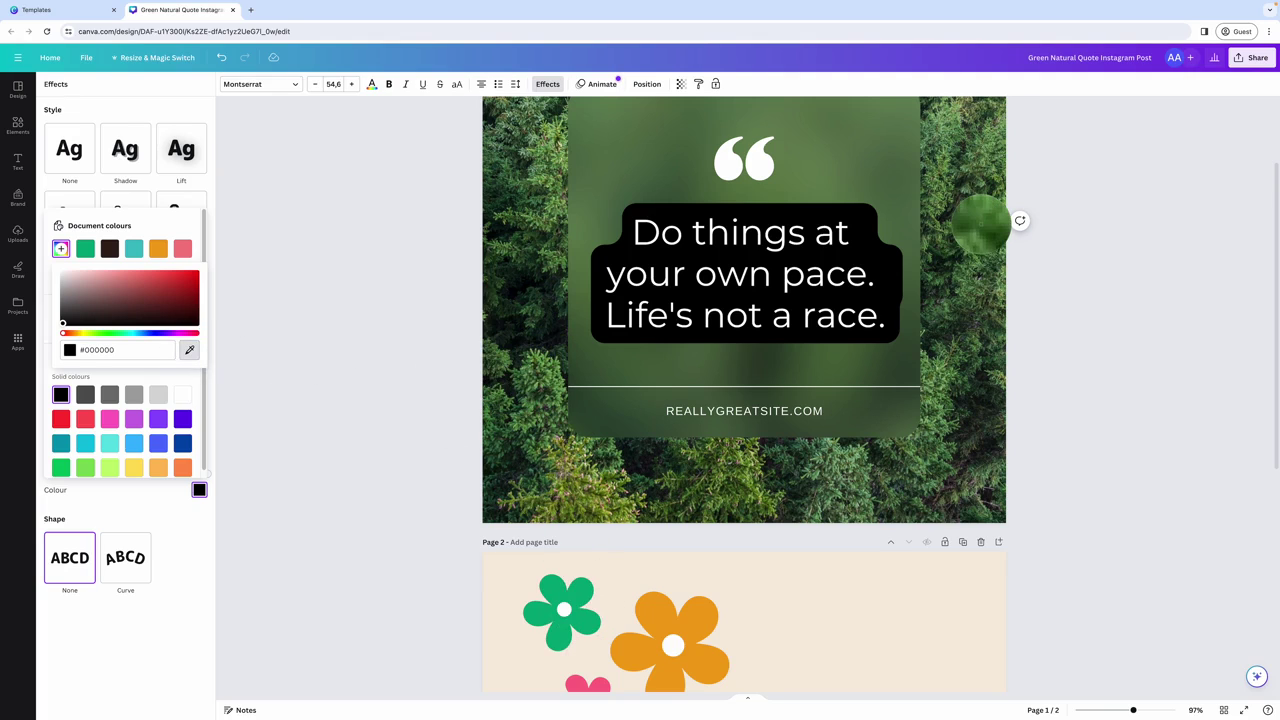
pyautogui.click(980, 228)
pyautogui.hotkey('ctrl', 'z')
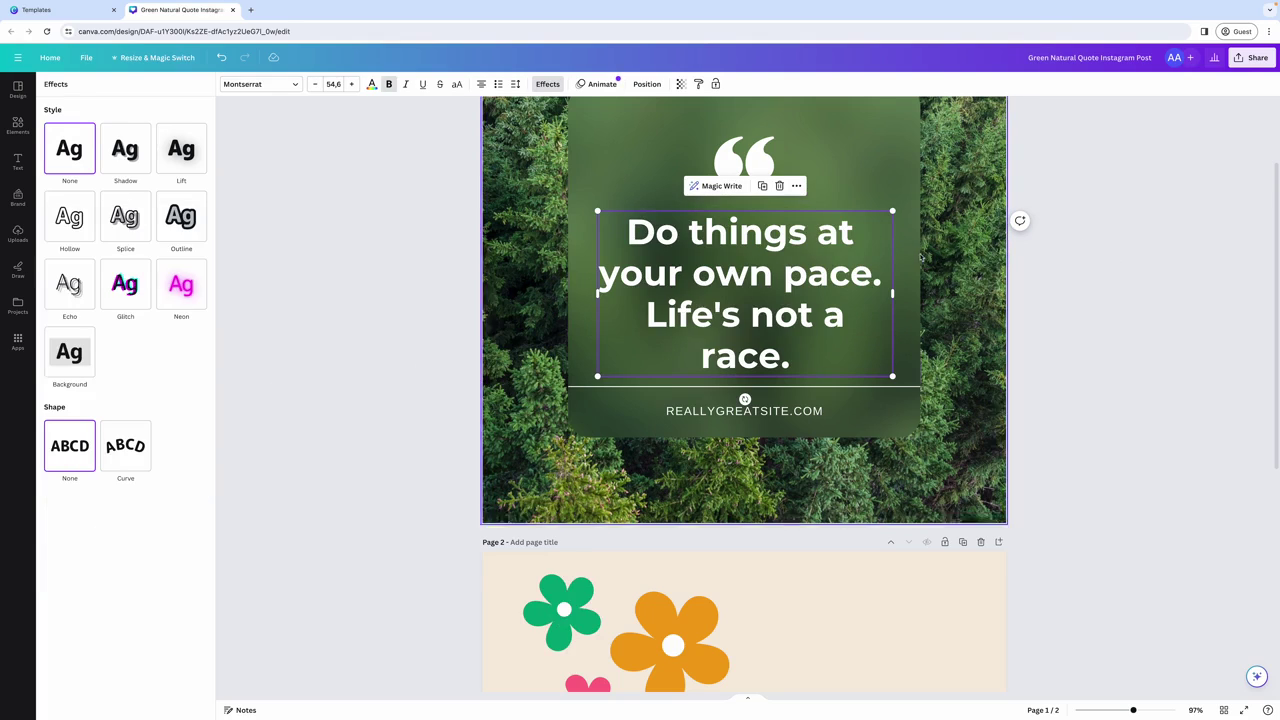
# Set the download to JPG including both pages, then return to the main Share panel
pyautogui.click(1258, 60)
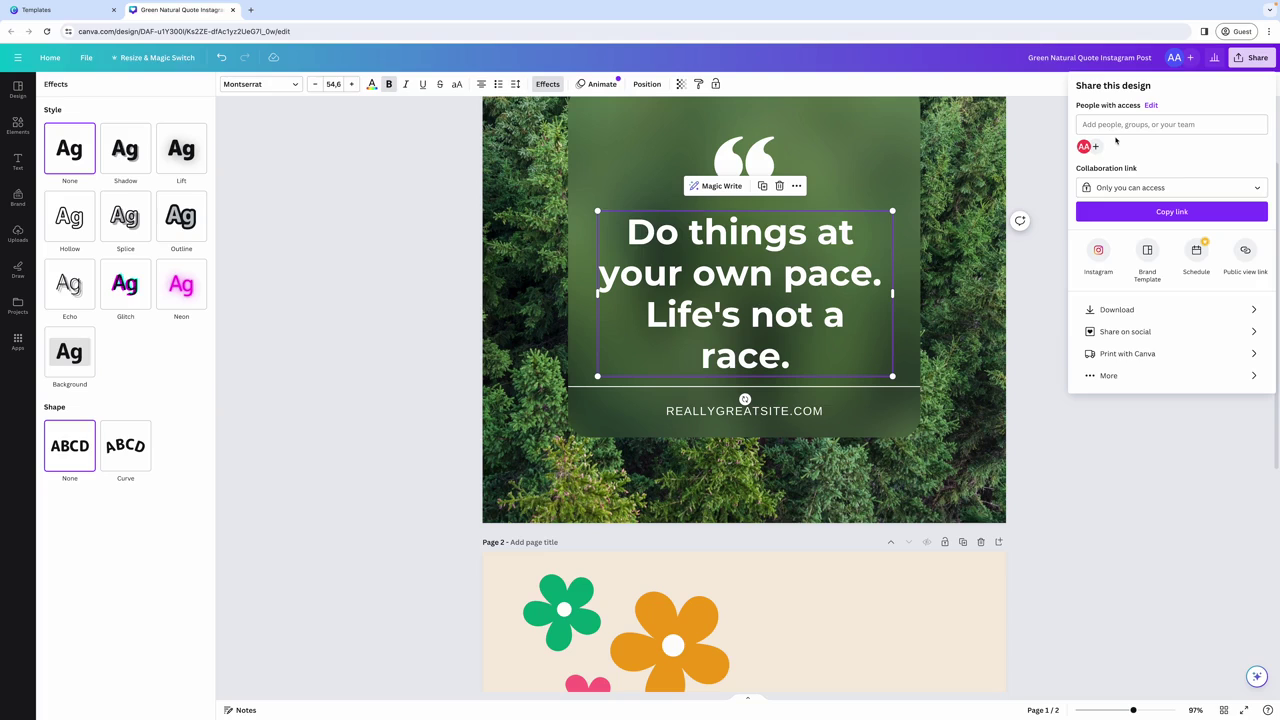
pyautogui.click(1120, 310)
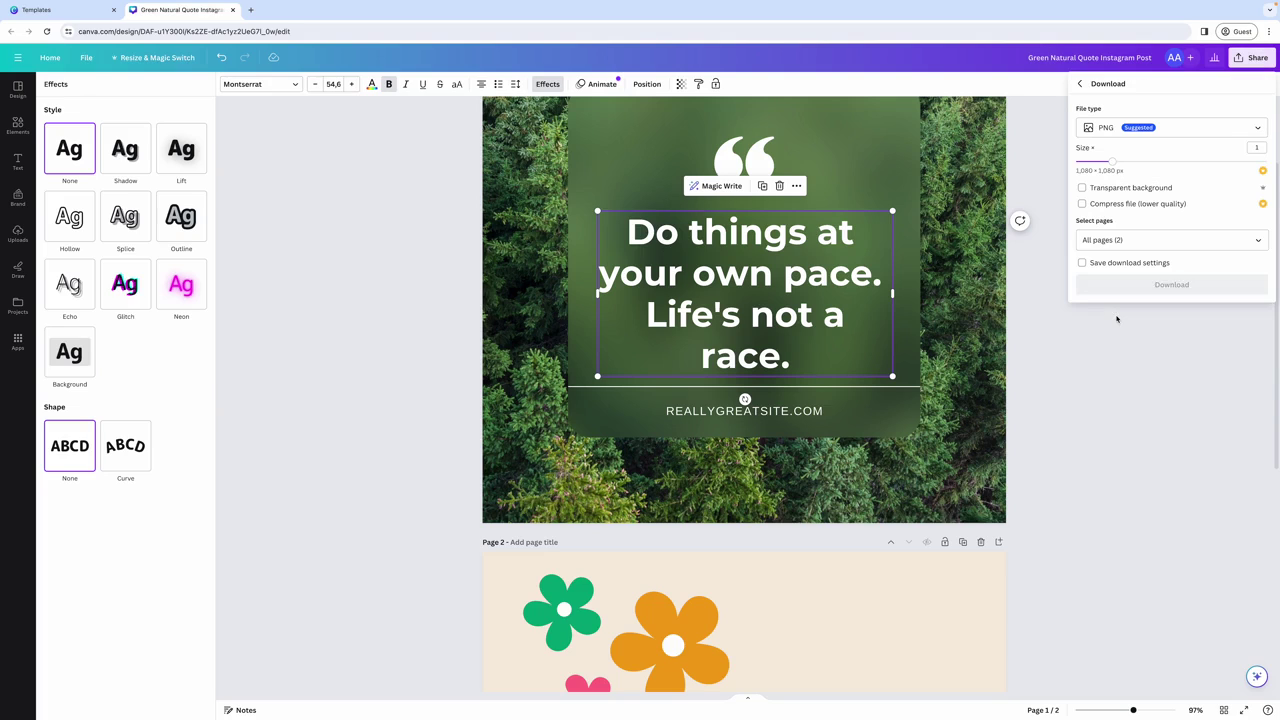
pyautogui.click(1180, 133)
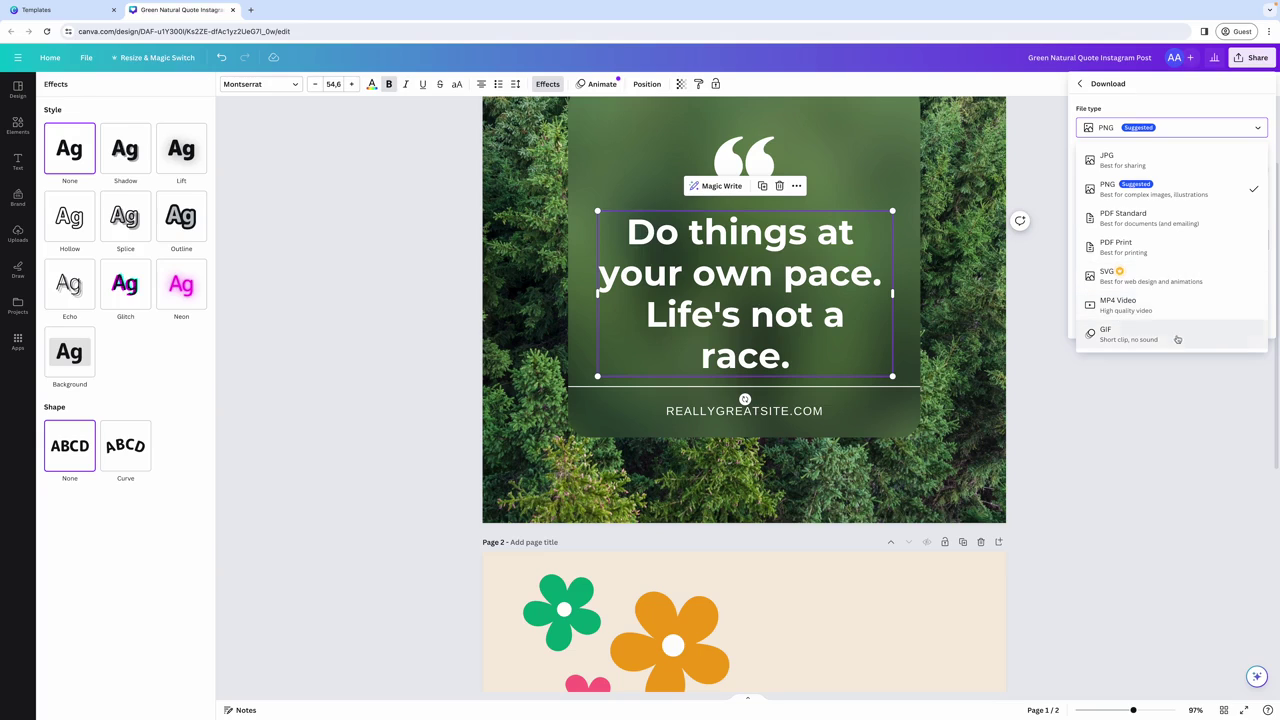
pyautogui.click(1177, 162)
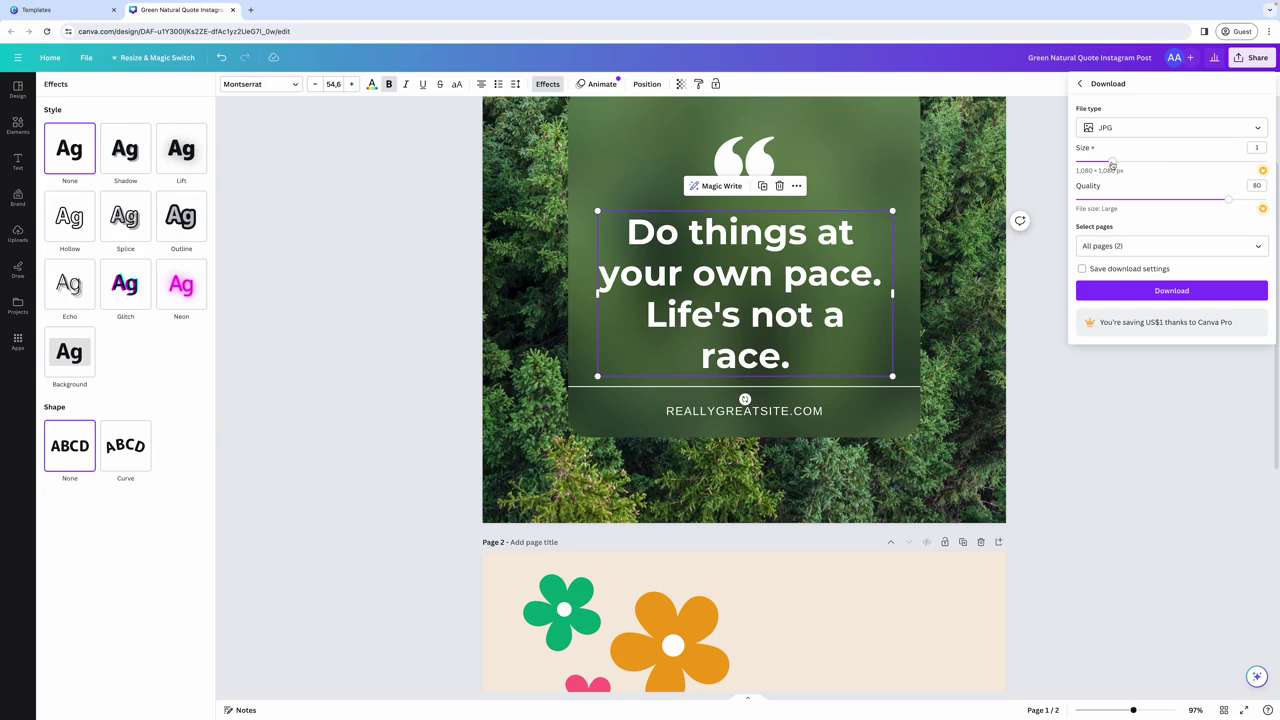
pyautogui.click(1155, 249)
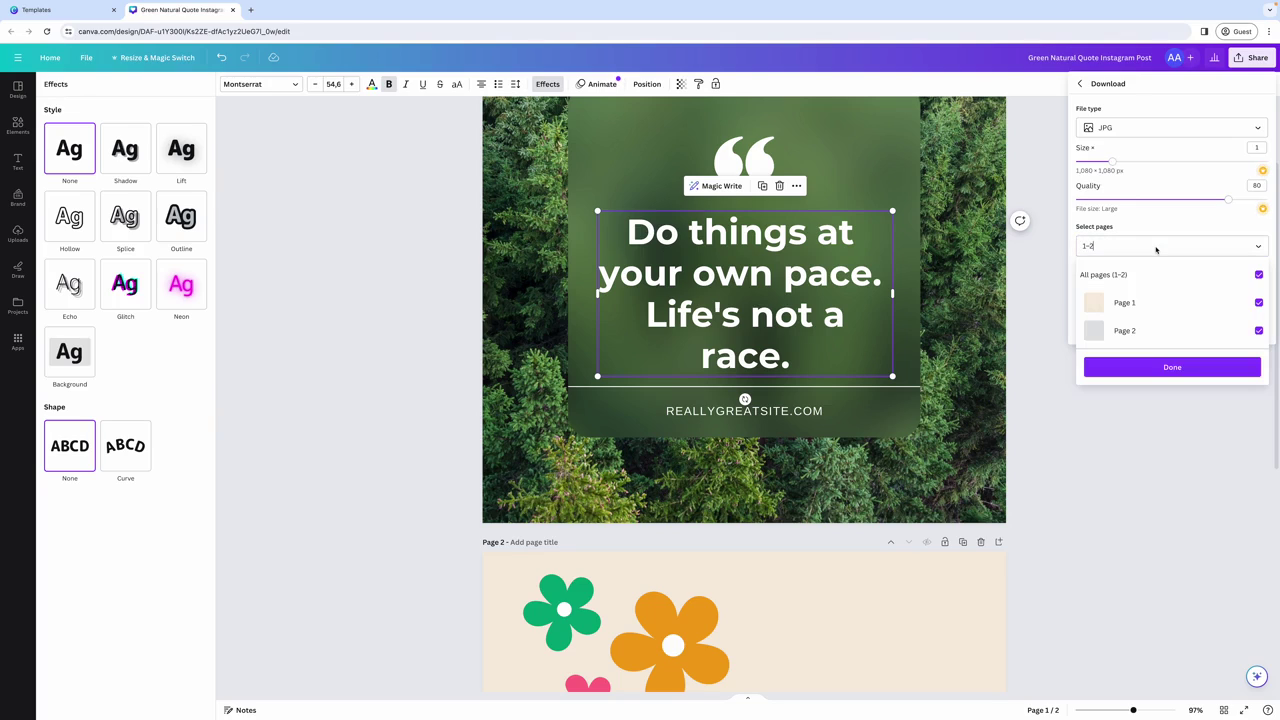
pyautogui.click(1258, 248)
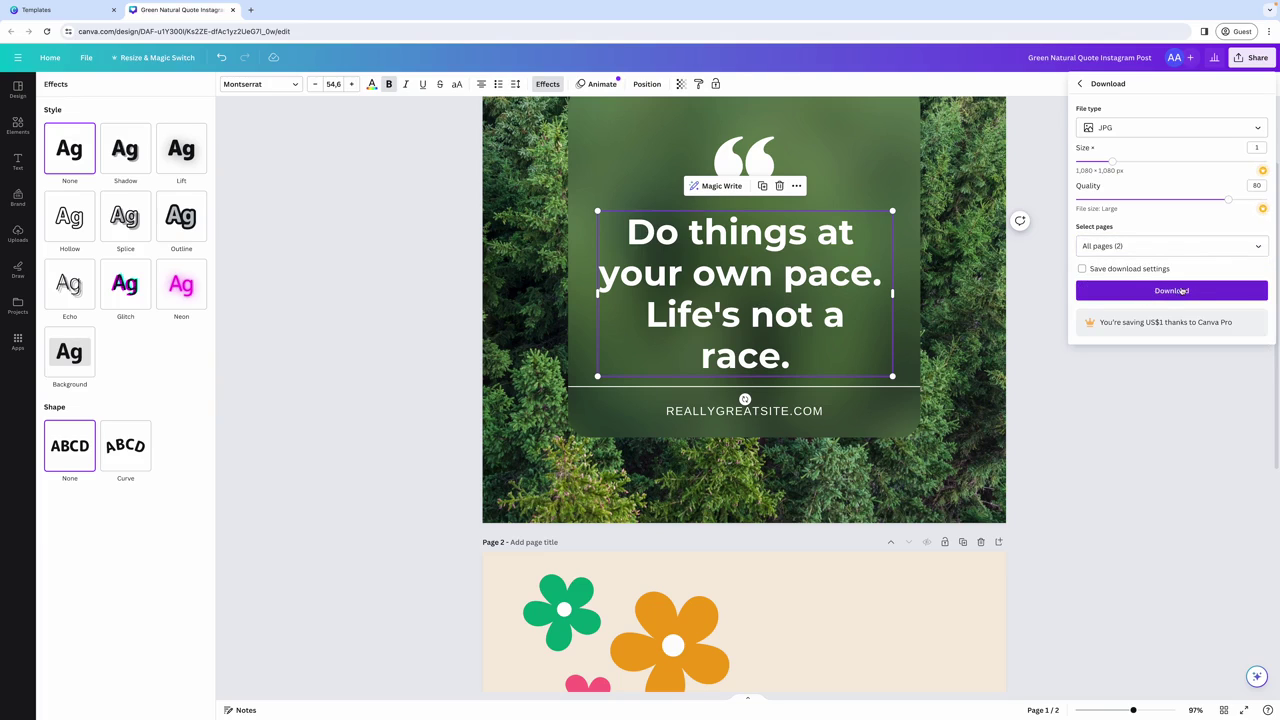
pyautogui.click(1080, 84)
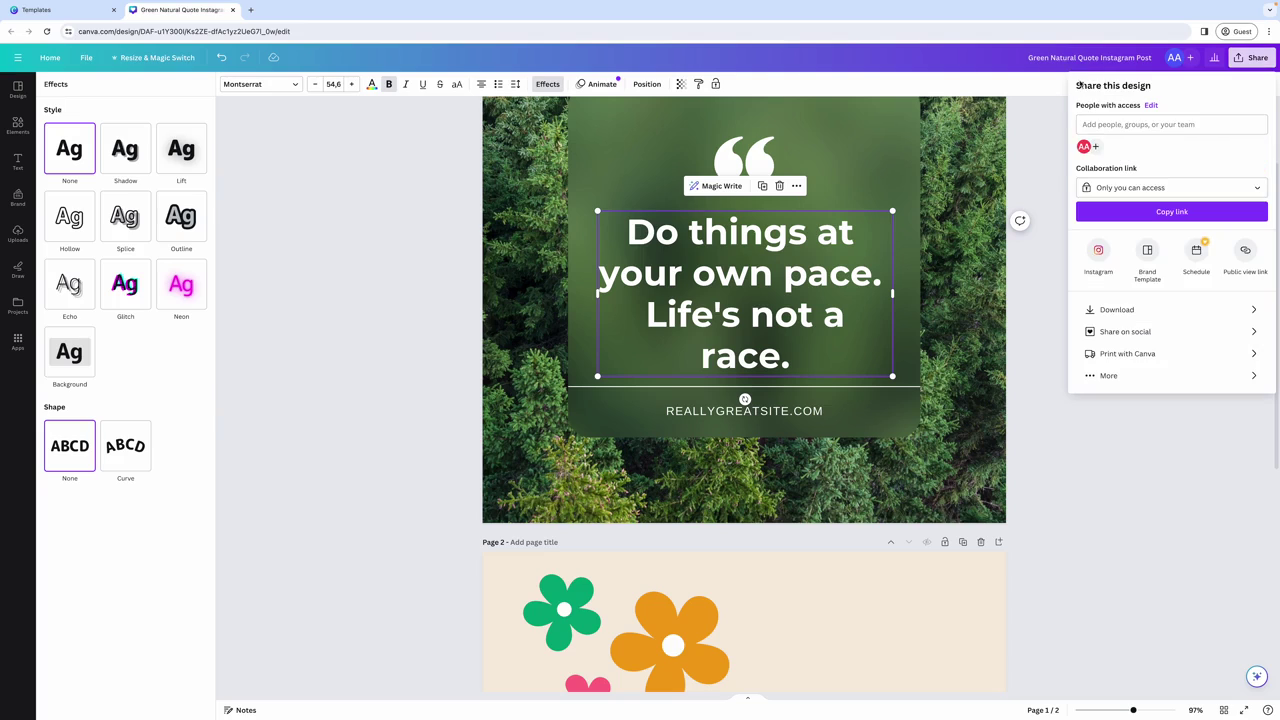
# Browse the full list of sharing and publishing destinations under More, then go back
pyautogui.click(1198, 374)
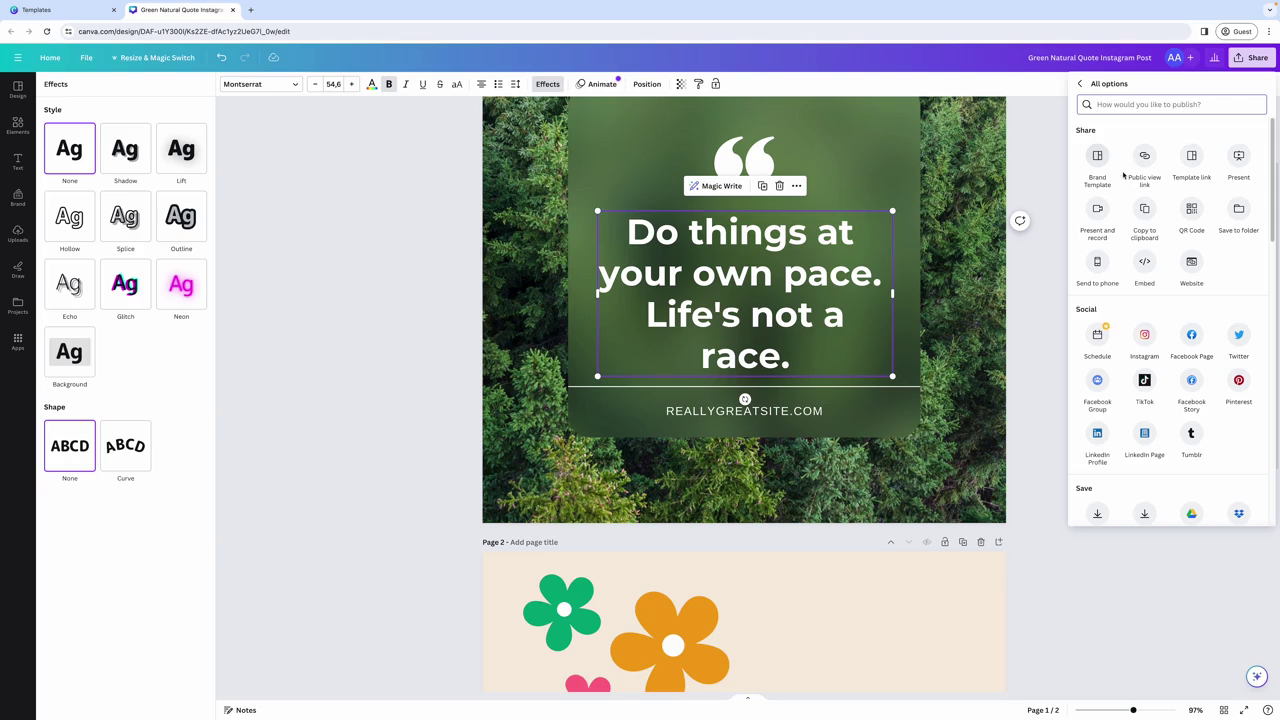
pyautogui.scroll(-1, 1140, 213)
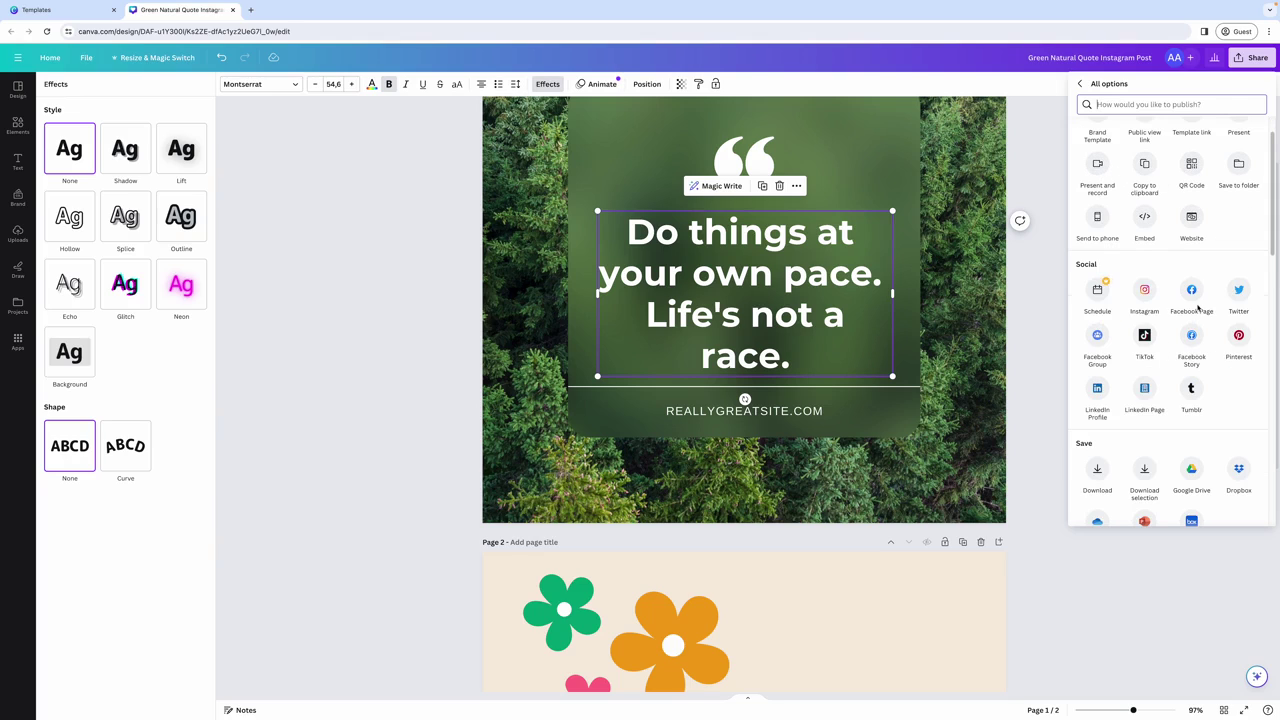
pyautogui.scroll(-1, 1201, 362)
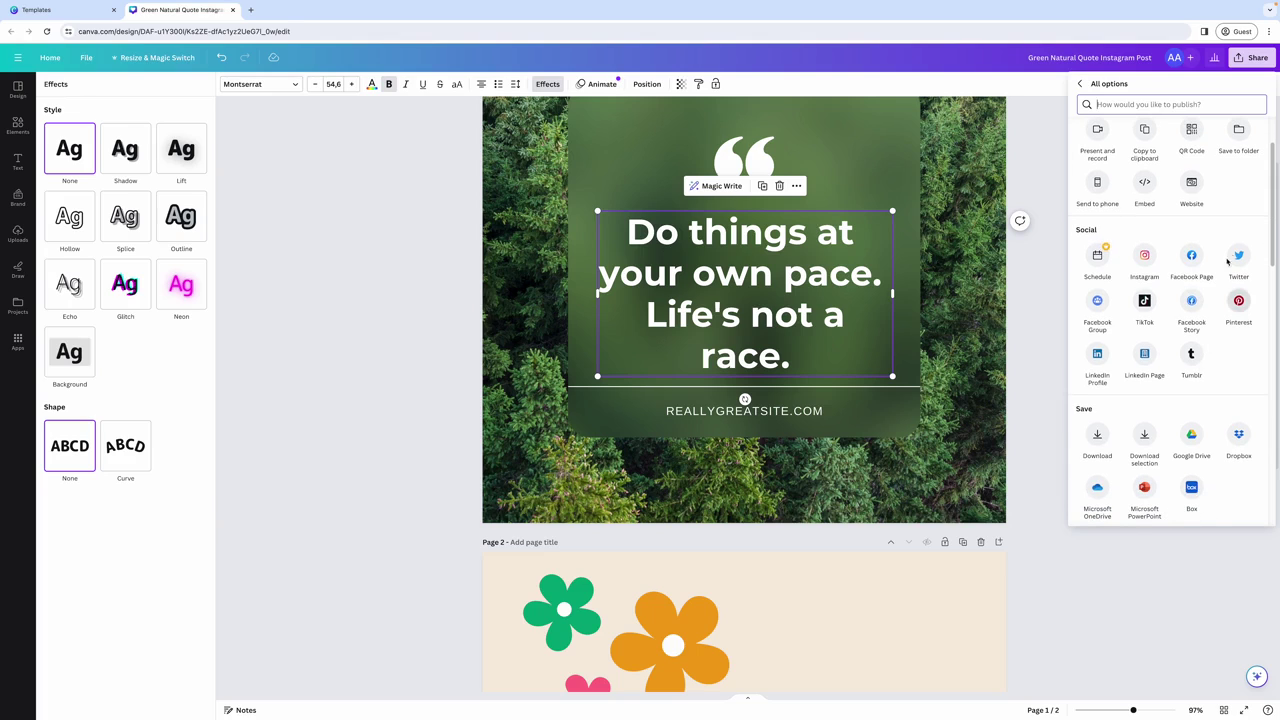
pyautogui.scroll(-2, 1140, 350)
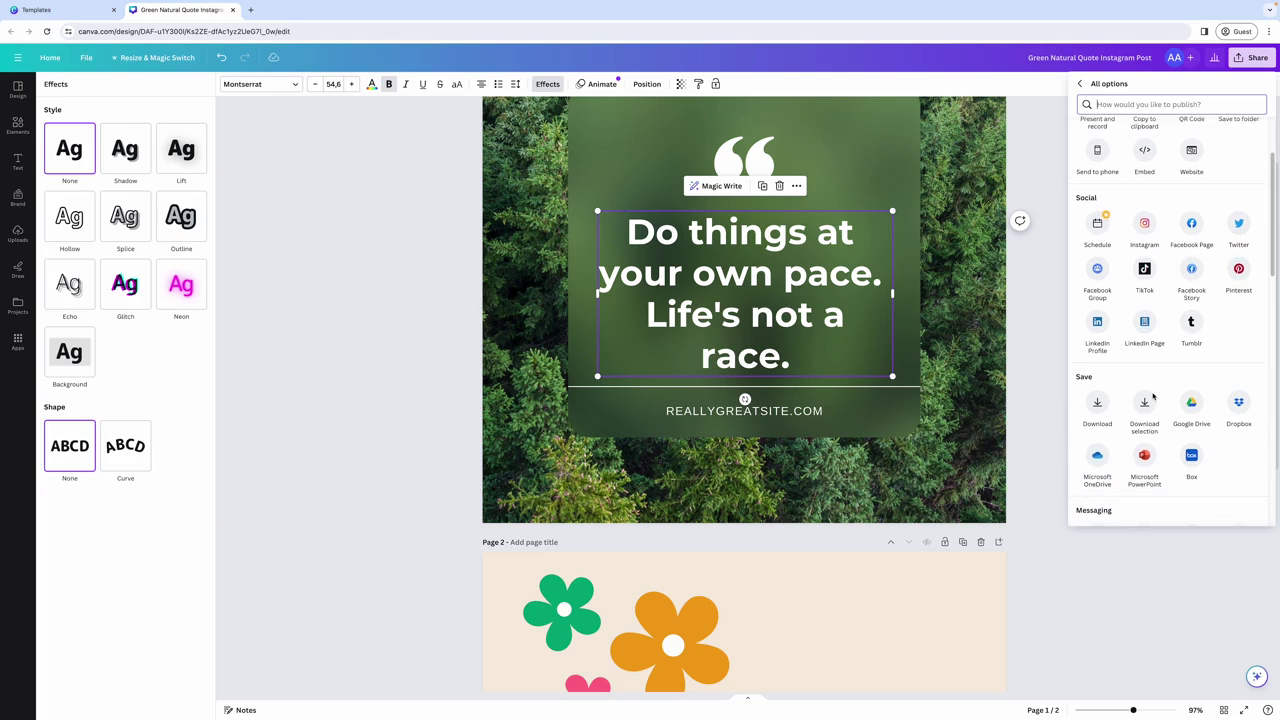
pyautogui.scroll(-2, 1153, 396)
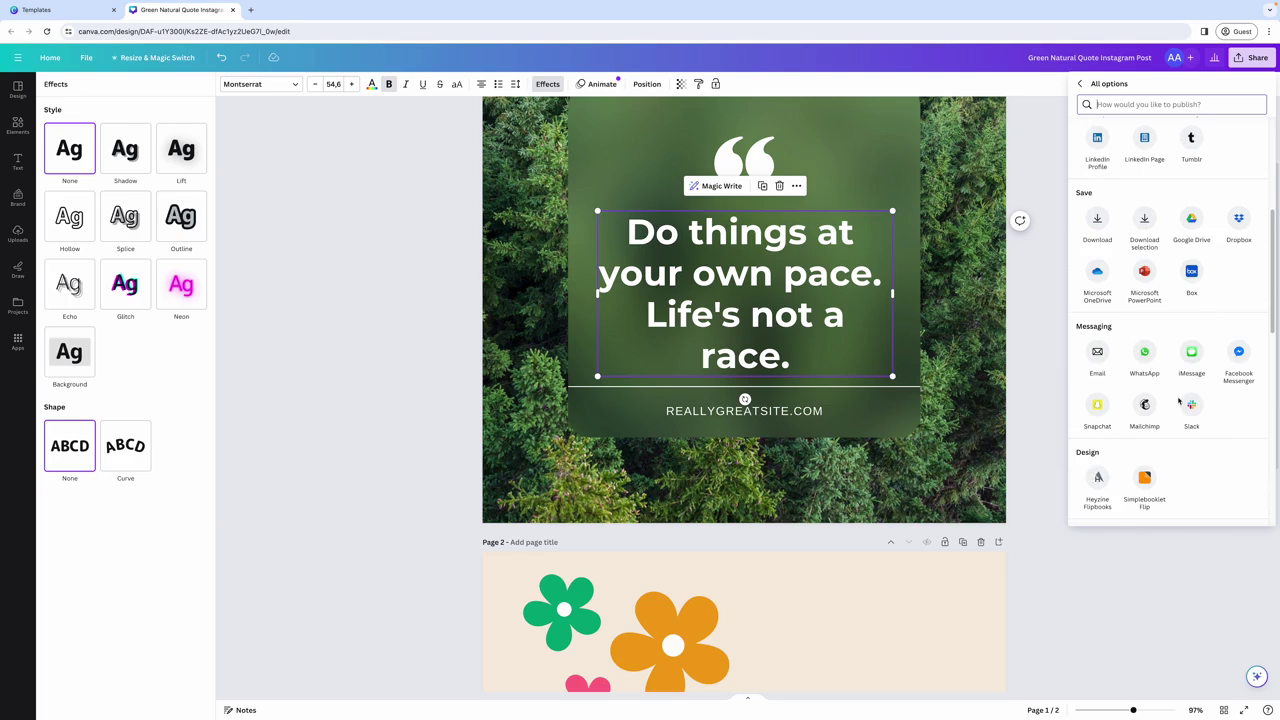
pyautogui.scroll(-5, 1178, 400)
pyautogui.scroll(10, 1178, 400)
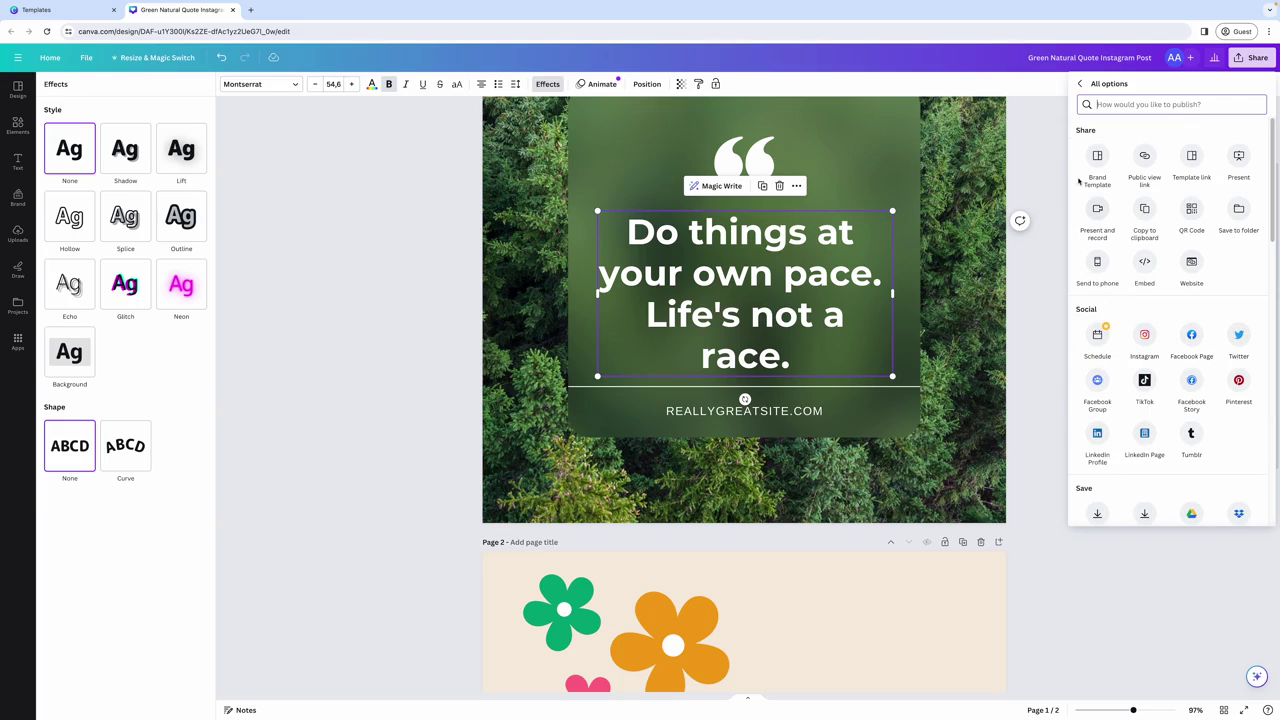
pyautogui.click(1080, 84)
pyautogui.click(1142, 360)
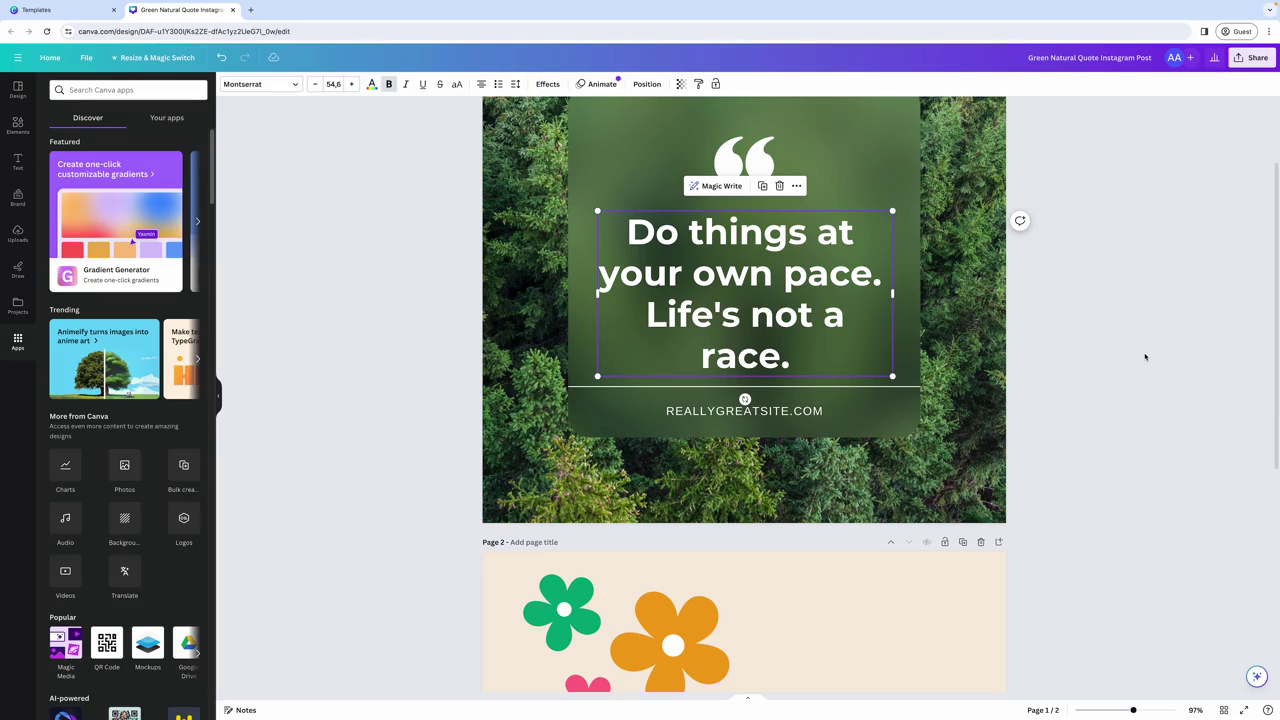
pyautogui.scroll(2, 1144, 356)
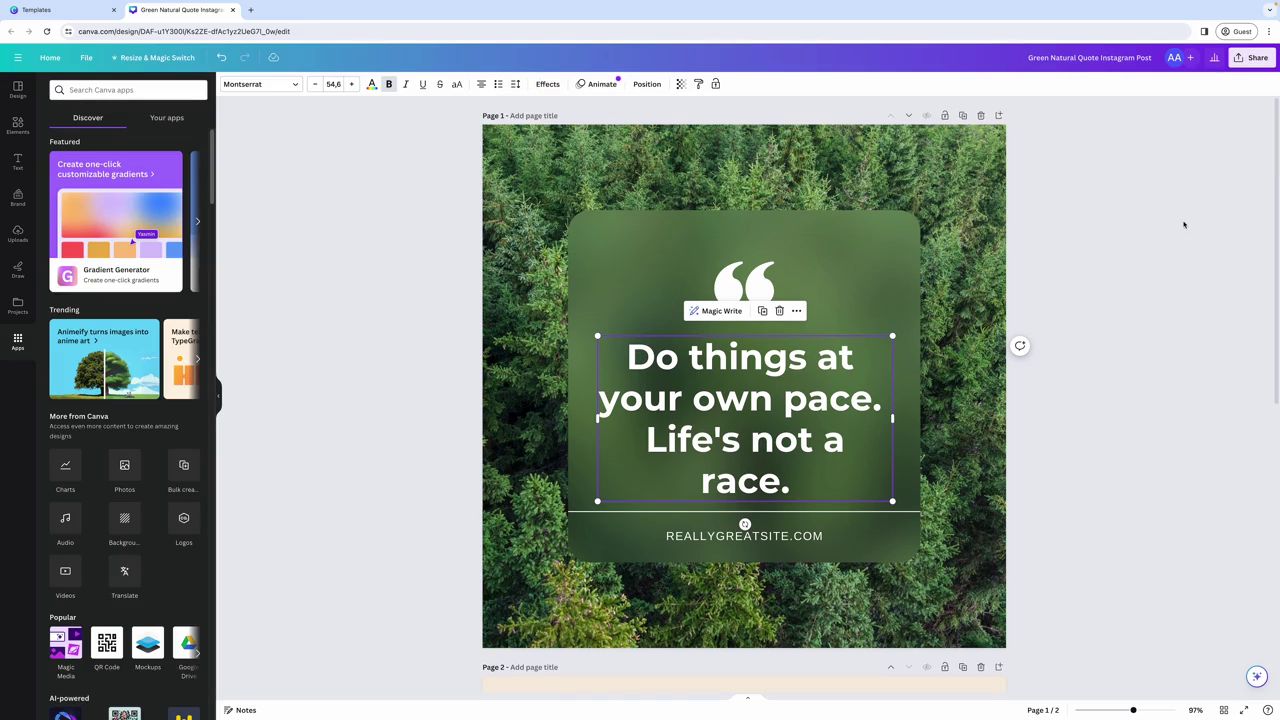